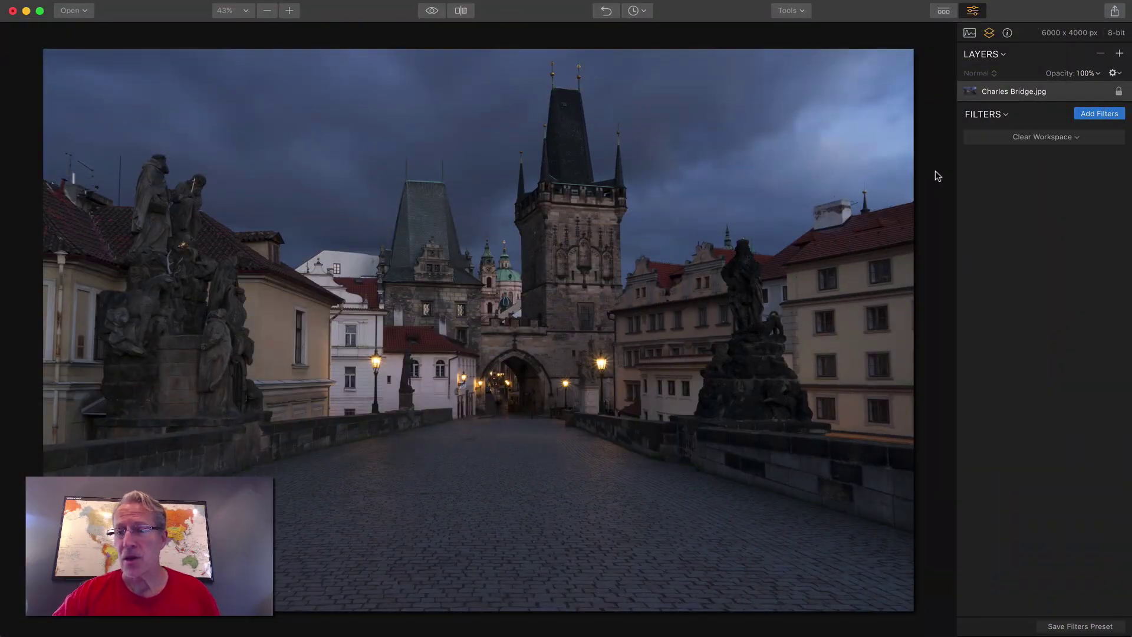
Step: Add the Accent - AI Filter, Structure, Tone, Vignette and Dodge & Burn filters to the bridge photo
left_click(1100, 114)
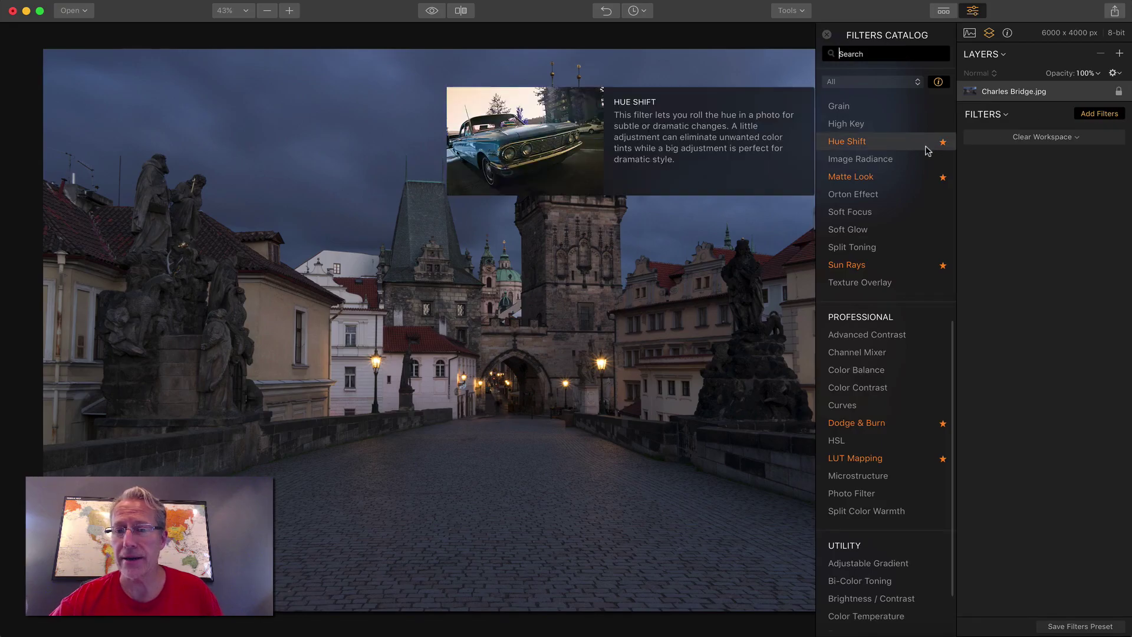
scroll(920, 142, "up", 8)
left_click(900, 120)
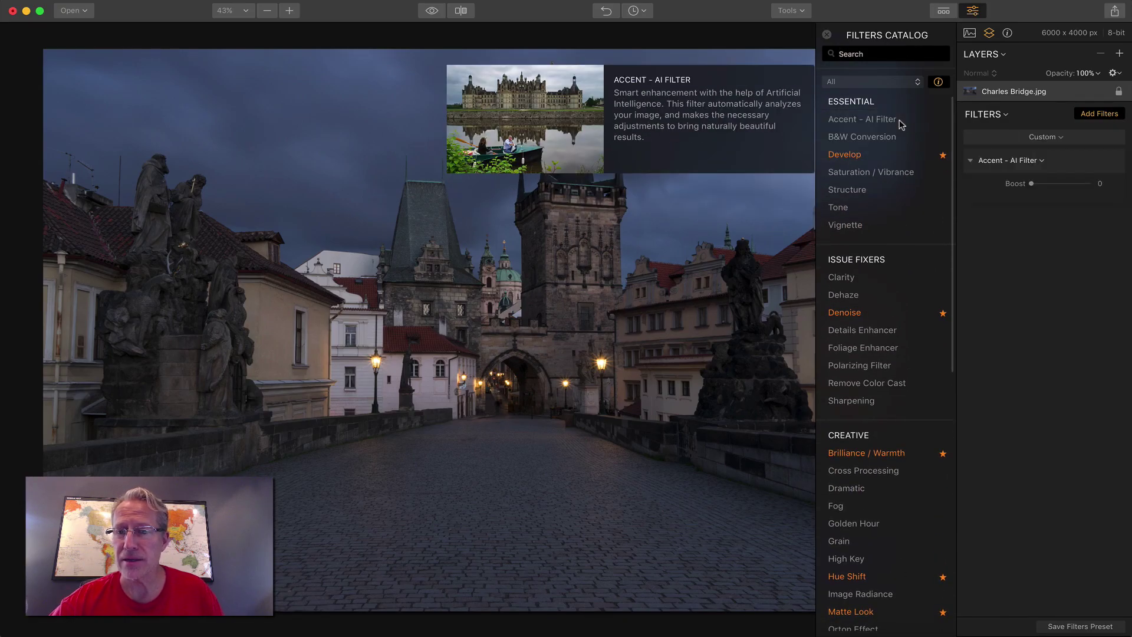
left_click(888, 191)
left_click(887, 207)
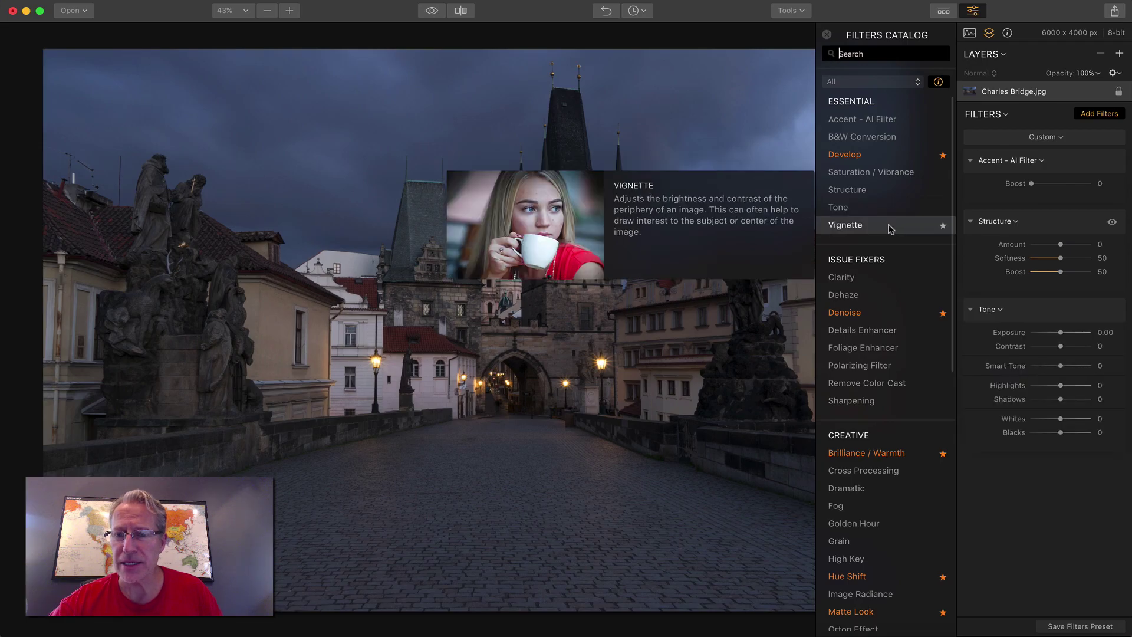
left_click(890, 227)
scroll(901, 445, "down", 10)
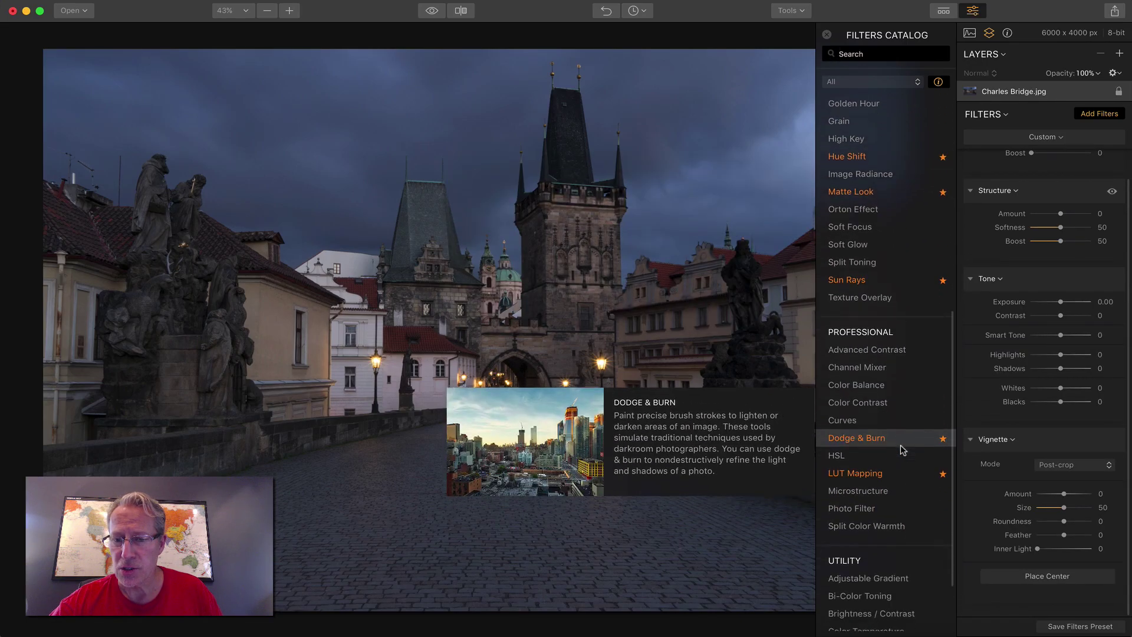
left_click(896, 430)
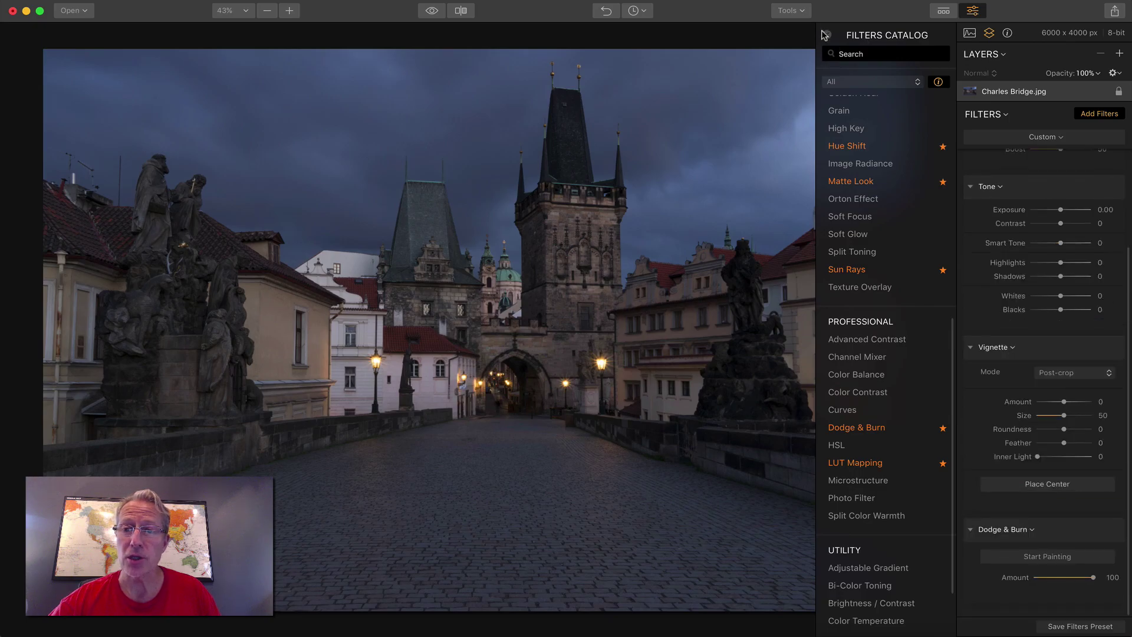
left_click(825, 36)
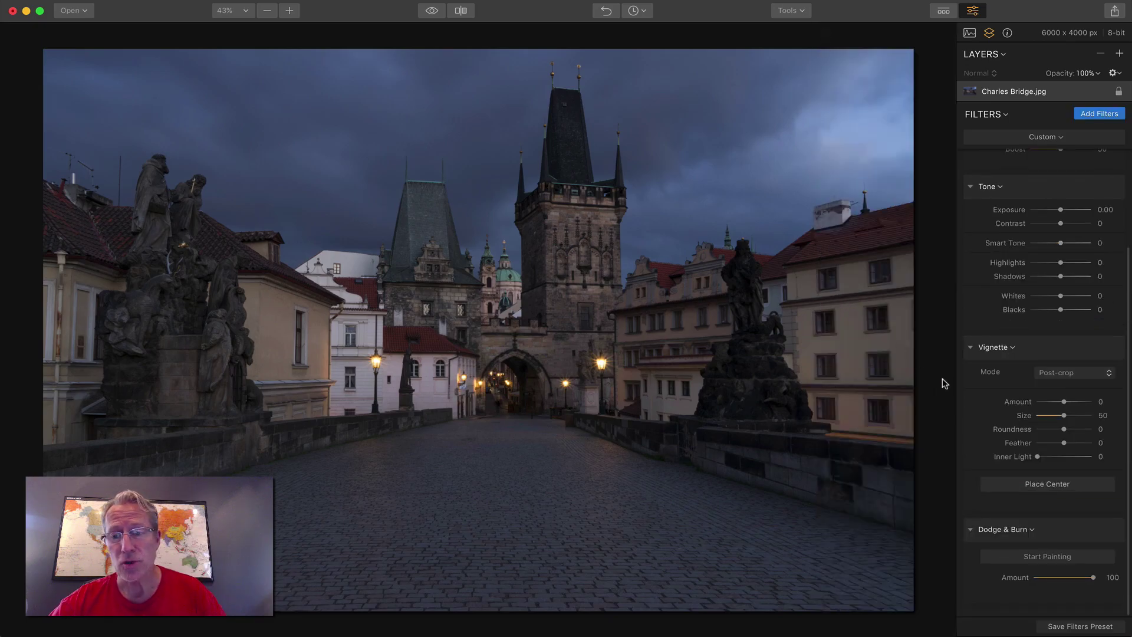
Step: Raise Accent Boost to 27 and Structure Amount to 71
scroll(1011, 273, "up", 5)
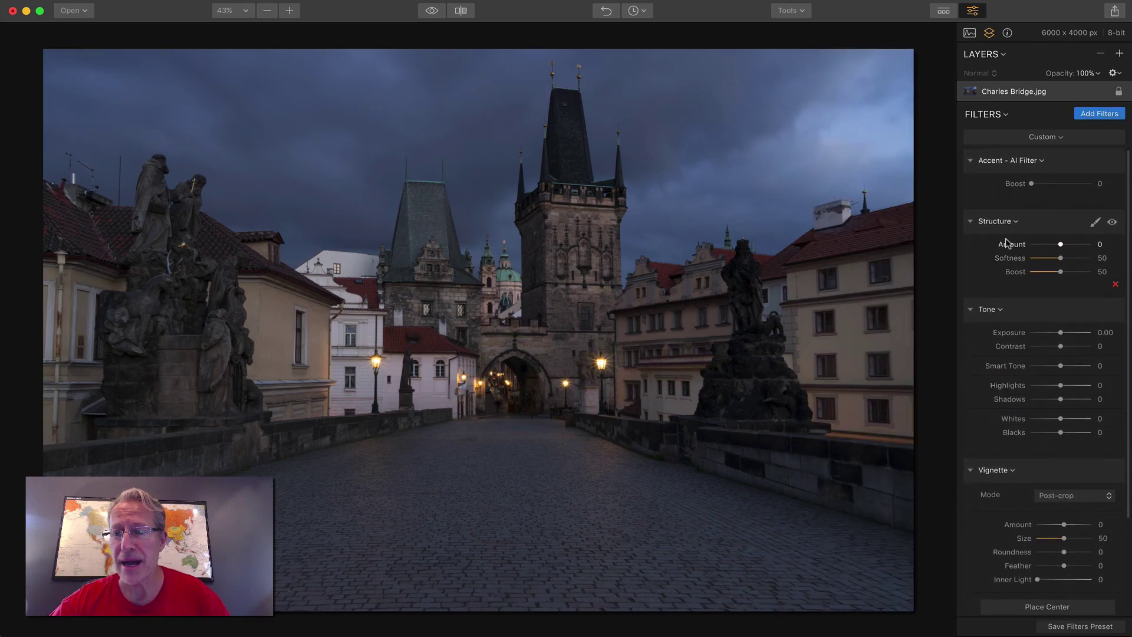
left_click_drag(1032, 183, 1041, 186)
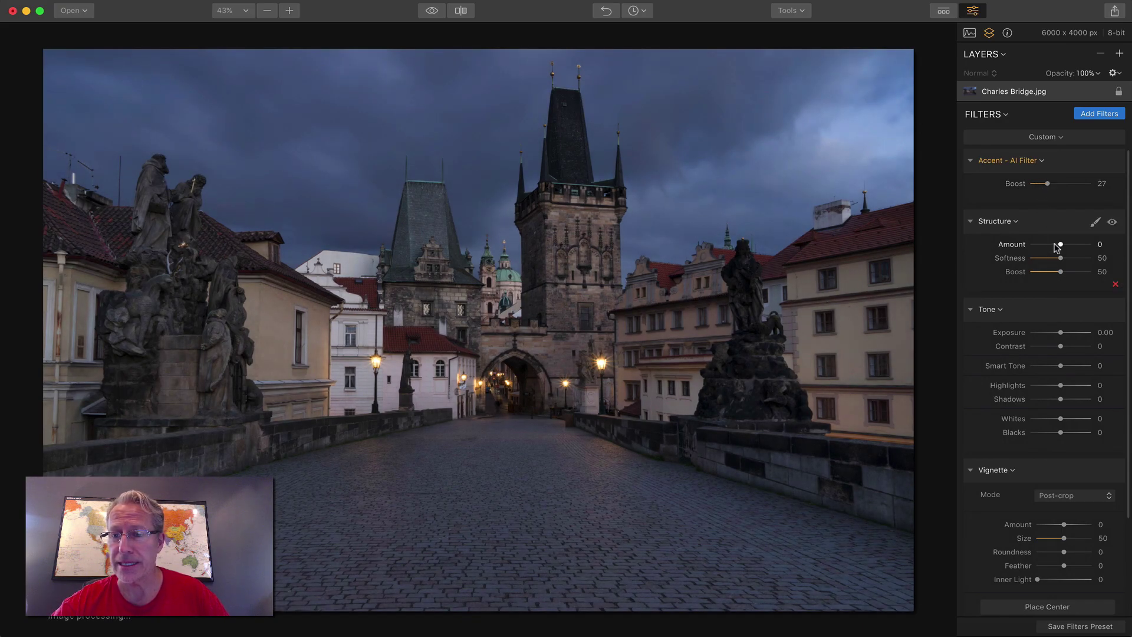
left_click_drag(1057, 244, 1078, 247)
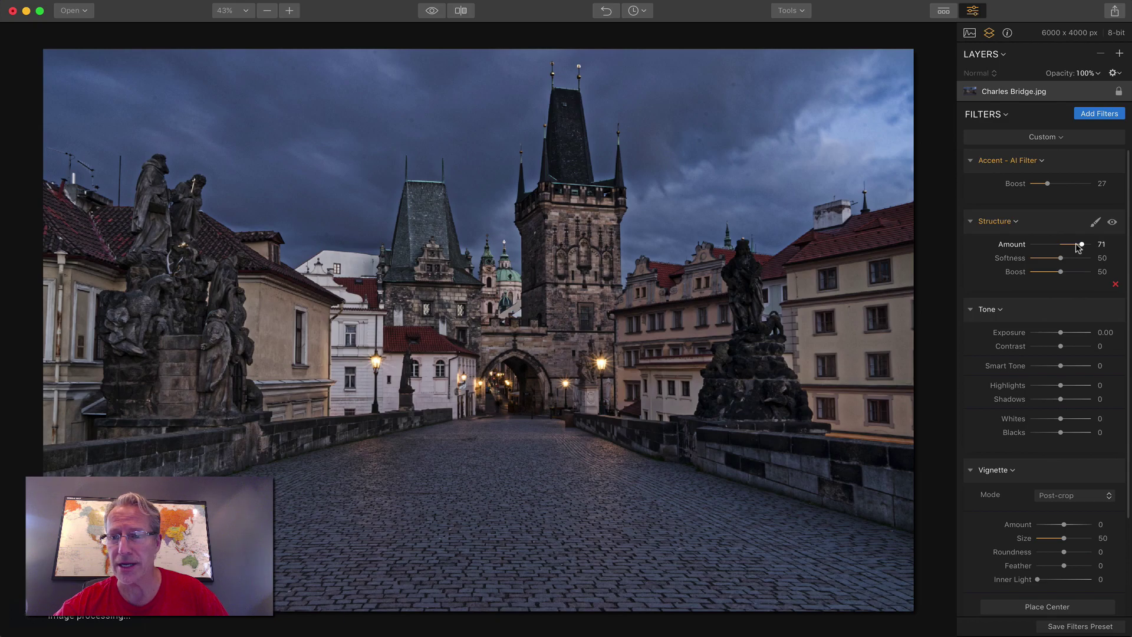
Step: Mask the Structure filter with an erasing brush at size 124
left_click(1096, 222)
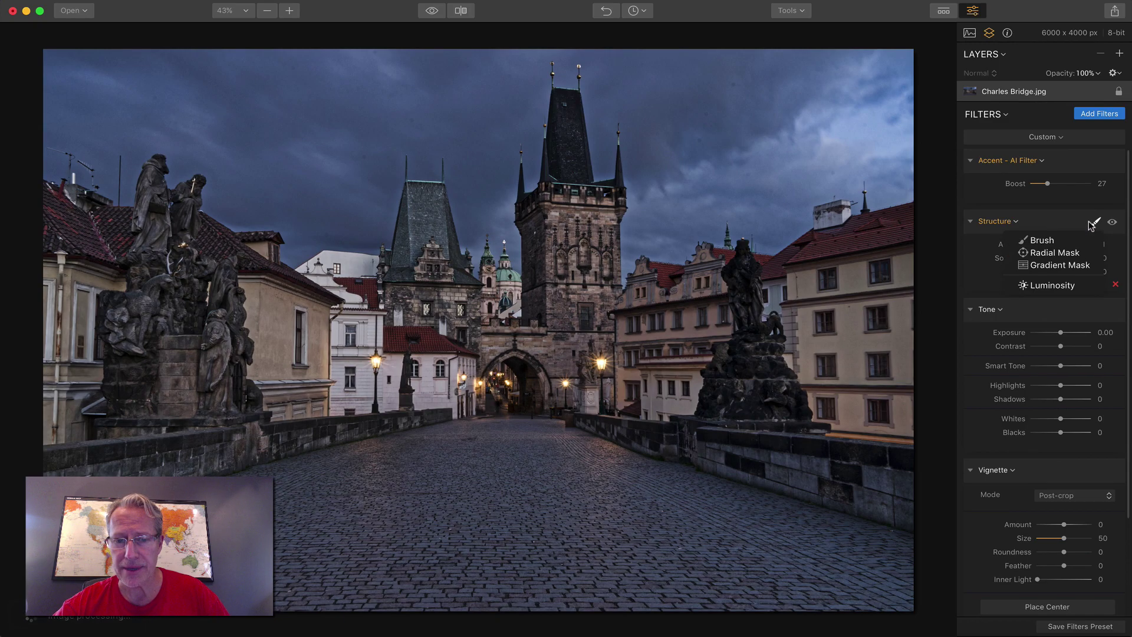
left_click(1058, 238)
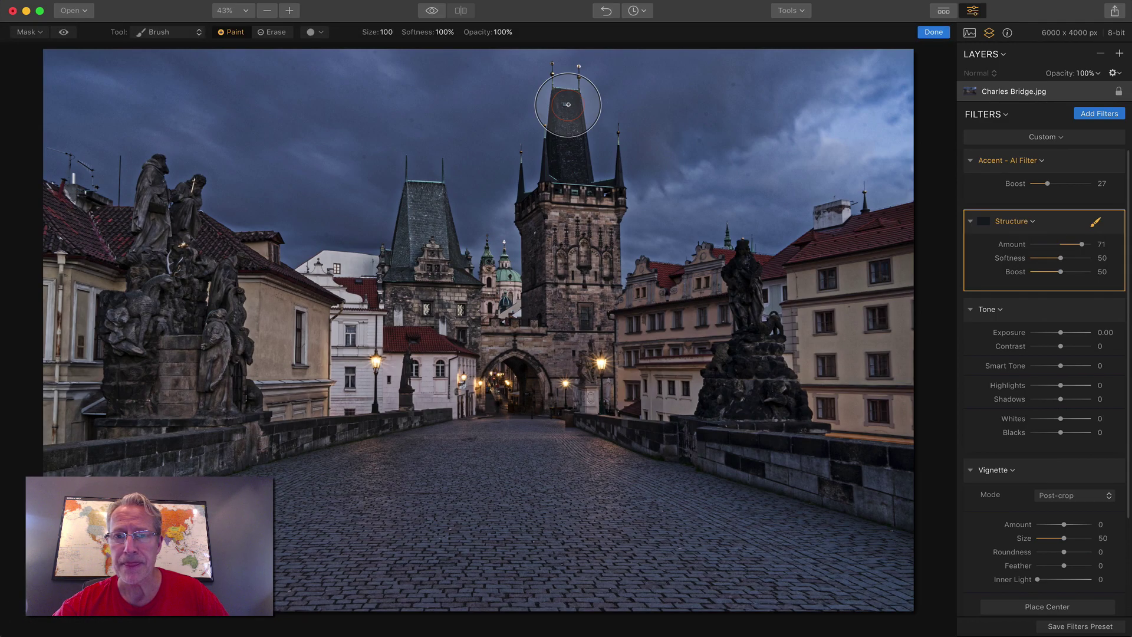
left_click(261, 34)
key("bracketright")
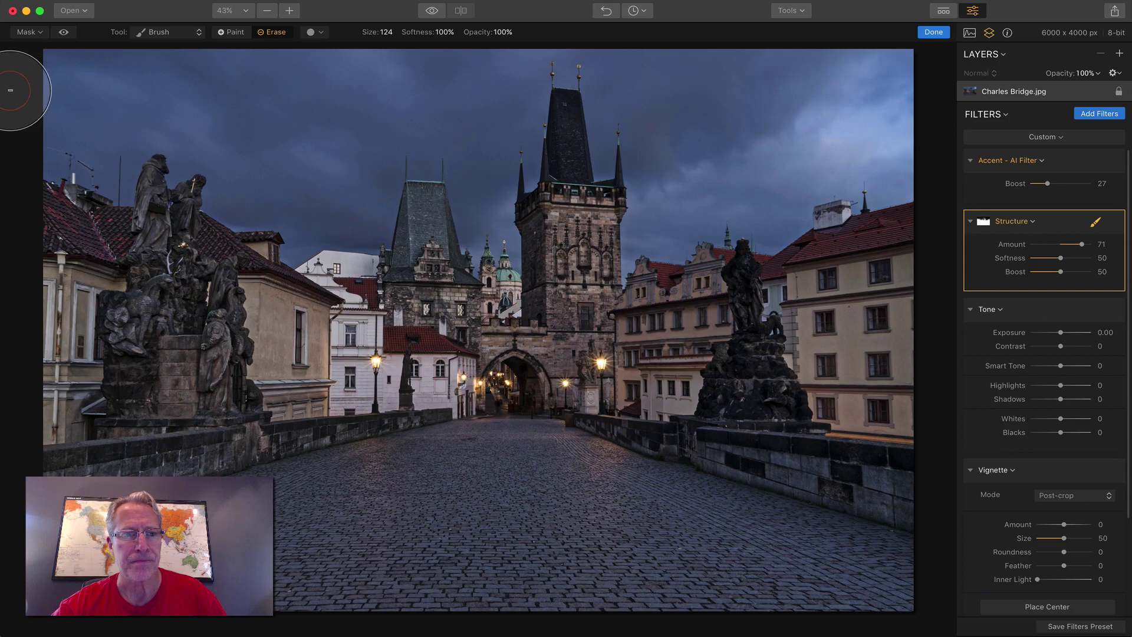
left_click(919, 34)
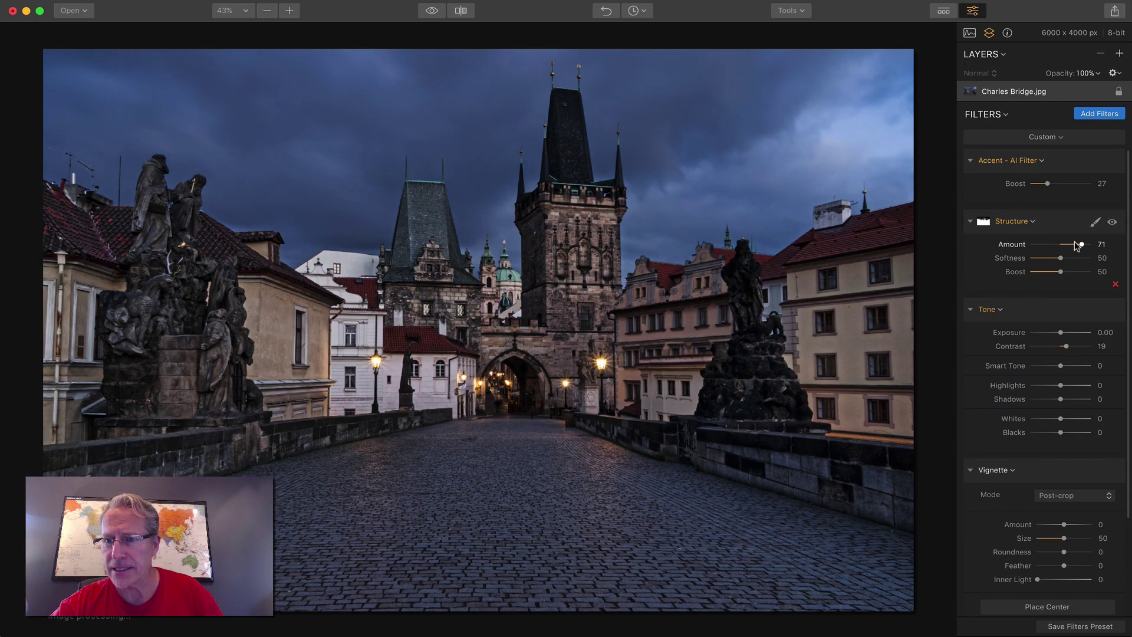
Step: Bring Structure down to 45 and set Smart Tone to 4, with Contrast at 22
left_click_drag(1076, 245, 1071, 247)
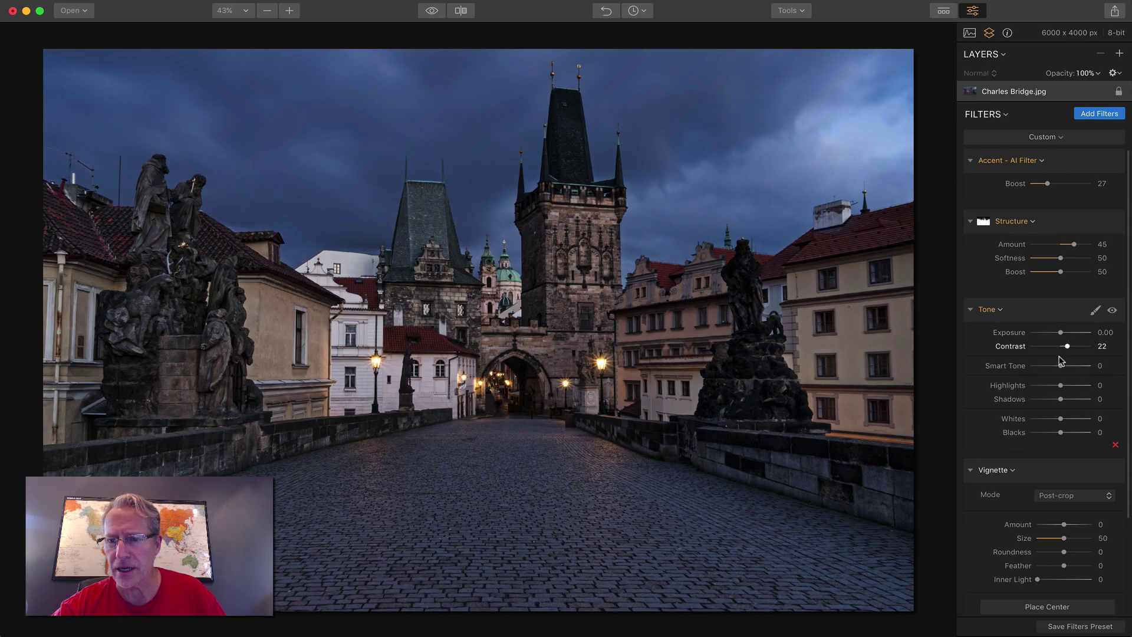
left_click_drag(1060, 366, 1062, 366)
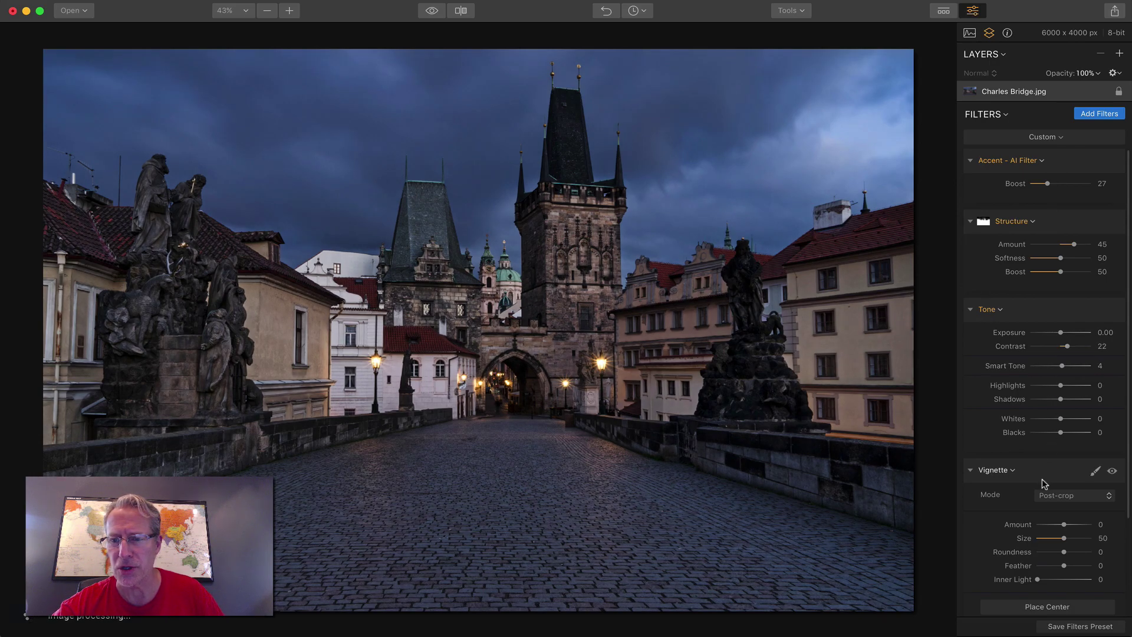
scroll(1043, 479, "down", 5)
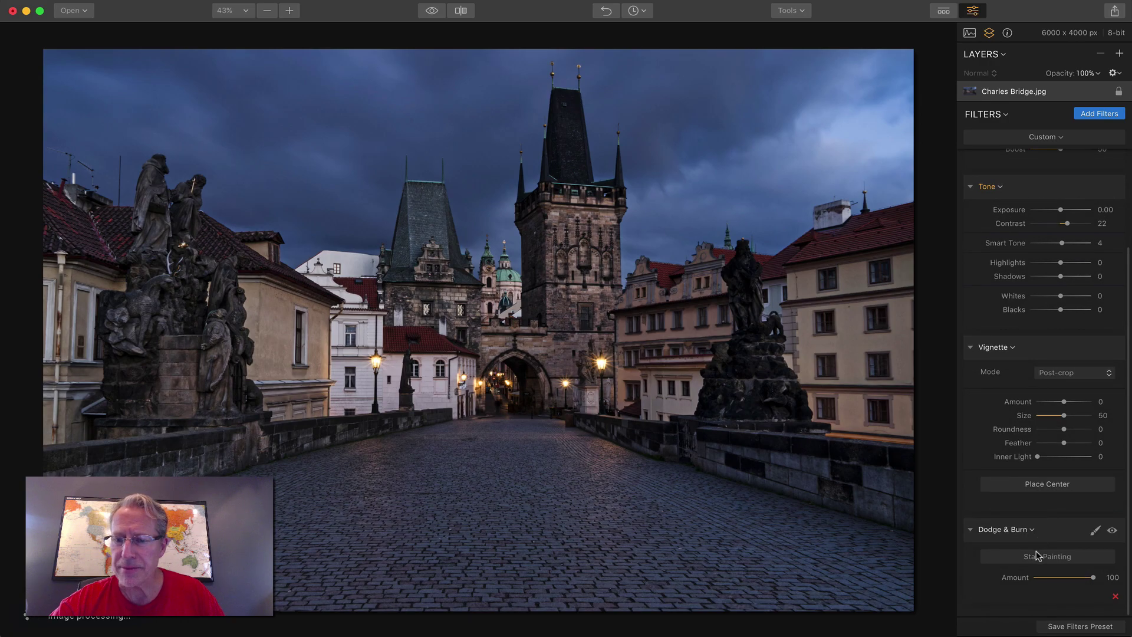
Step: Dodge the bridge walkway cobblestones with a Lighten brush at 25% strength
left_click(1038, 554)
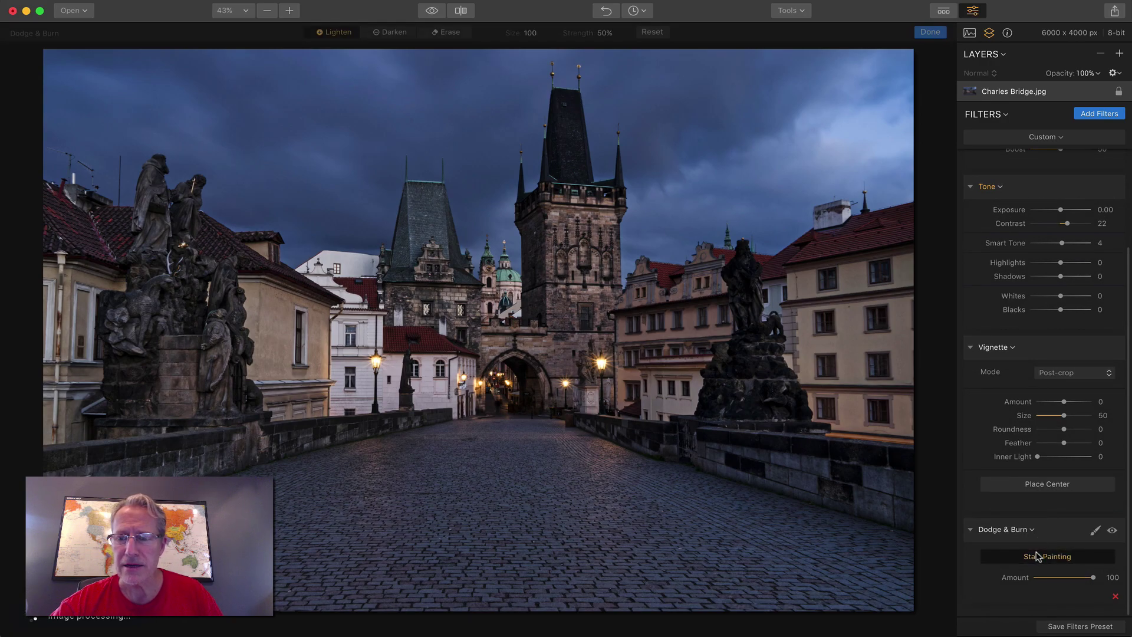
left_click(606, 36)
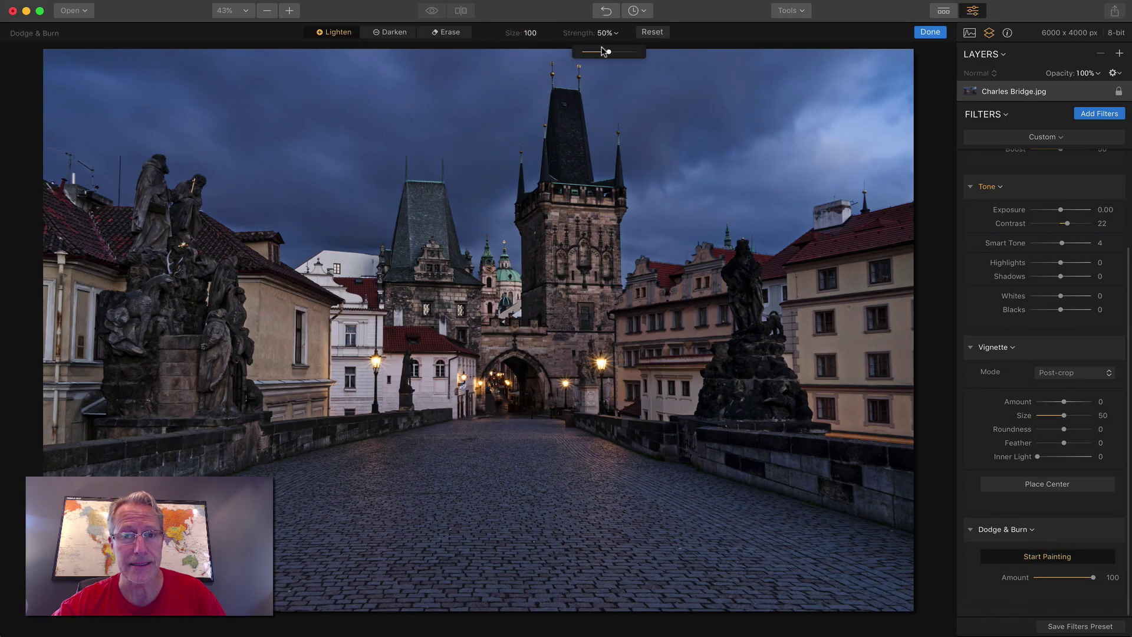
left_click_drag(609, 52, 594, 52)
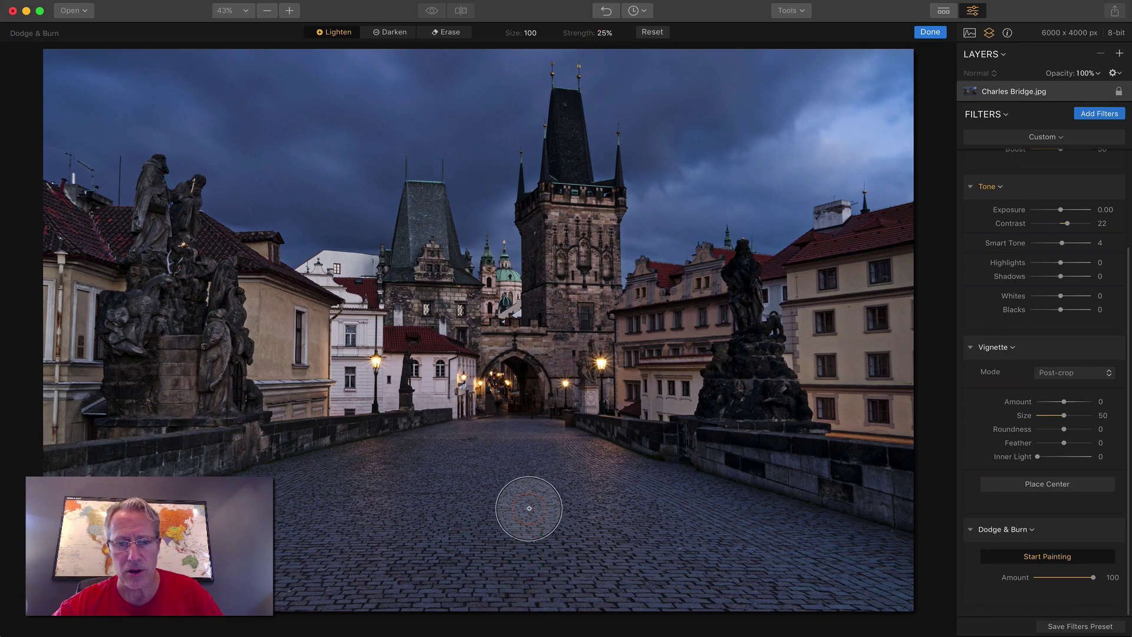
mouse_move(506, 456)
left_mouse_down()
mouse_move(552, 495)
mouse_move(545, 453)
mouse_move(604, 529)
mouse_move(733, 616)
mouse_move(574, 538)
mouse_move(594, 589)
mouse_move(505, 572)
mouse_move(480, 596)
mouse_move(480, 518)
mouse_move(392, 541)
mouse_move(465, 481)
mouse_move(264, 559)
mouse_move(429, 459)
mouse_move(375, 488)
mouse_move(488, 607)
mouse_move(337, 585)
mouse_move(548, 568)
mouse_move(515, 531)
mouse_move(512, 500)
mouse_move(388, 507)
mouse_move(344, 537)
mouse_move(172, 591)
mouse_move(248, 541)
mouse_move(394, 481)
mouse_move(405, 587)
mouse_move(511, 506)
mouse_move(595, 592)
mouse_move(558, 489)
mouse_move(678, 532)
mouse_move(764, 589)
mouse_move(683, 597)
mouse_move(419, 510)
left_mouse_up()
Step: Finish dodging and add a vignette: Amount -58, Size 29, centred on the gate arch, Inner Light 44
left_click(930, 32)
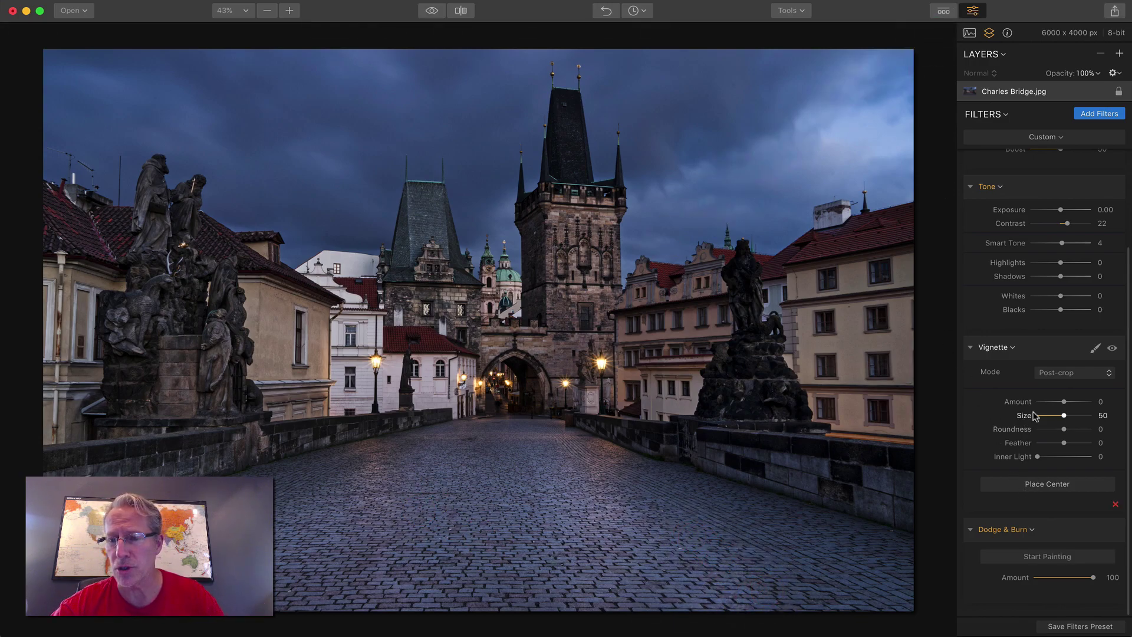
mouse_move(1062, 405)
left_mouse_down()
mouse_move(1054, 416)
mouse_move(1046, 404)
left_mouse_up()
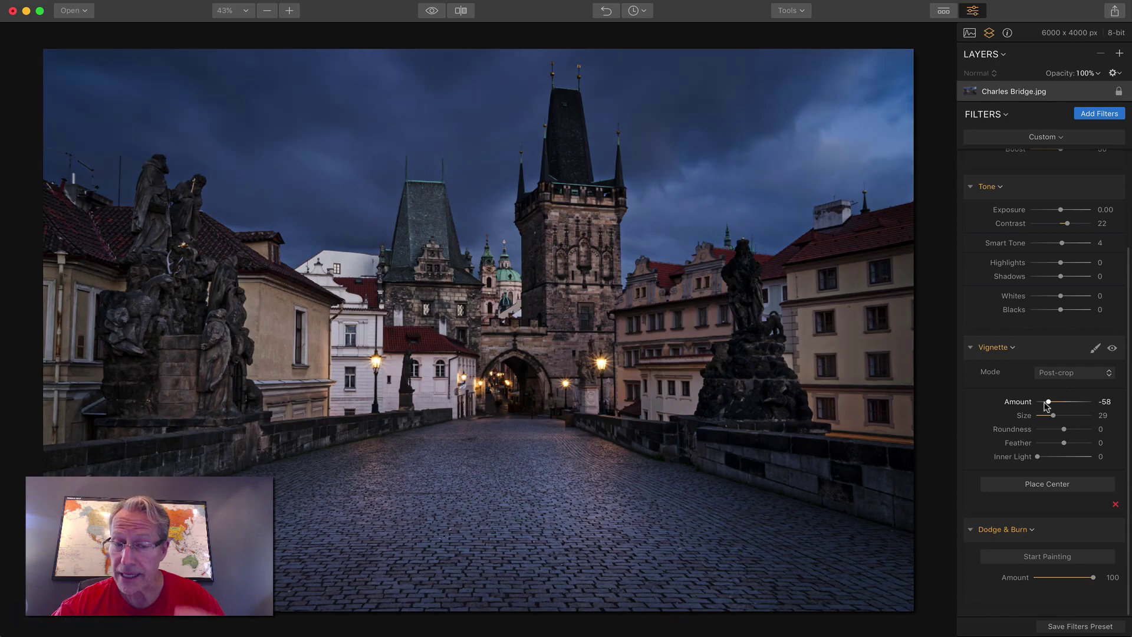
left_click(1048, 484)
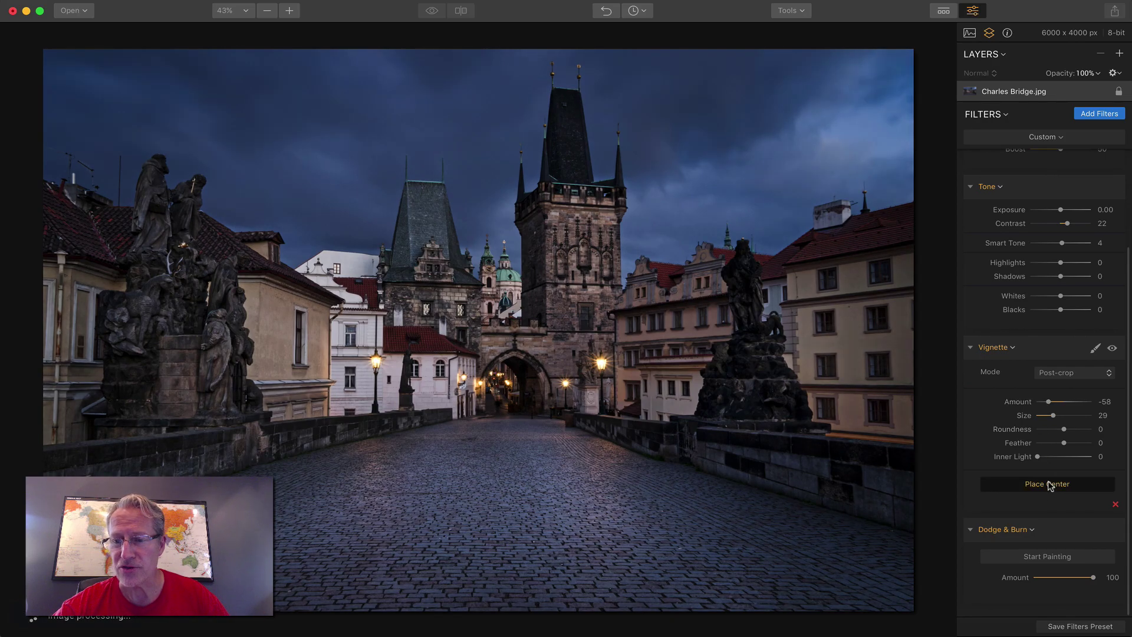
left_click(515, 371)
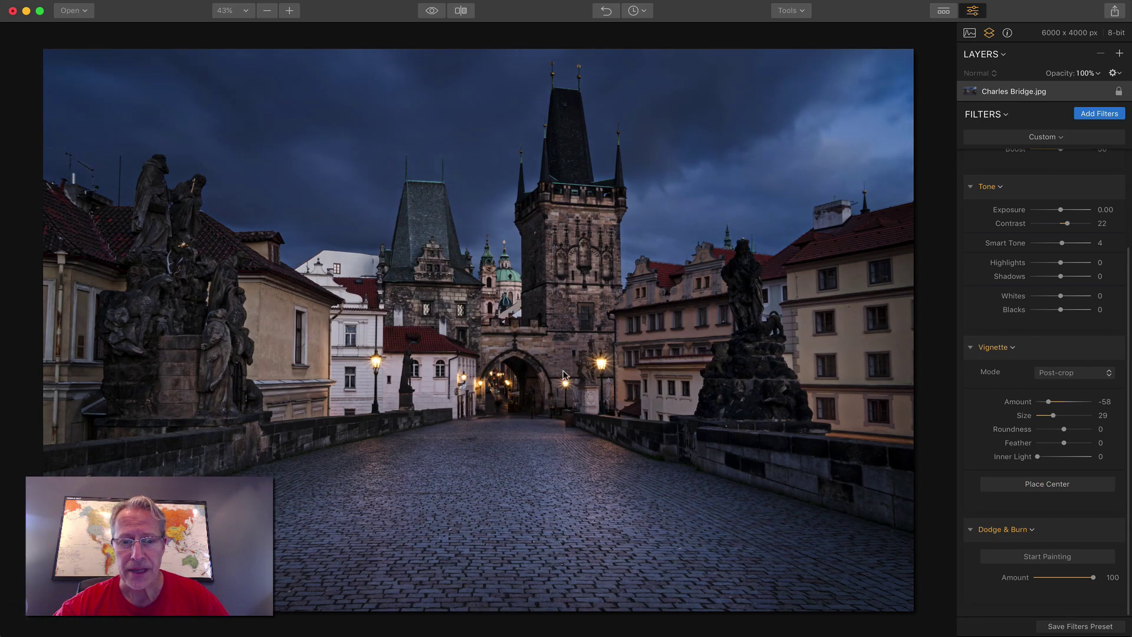
left_click_drag(1038, 457, 1058, 456)
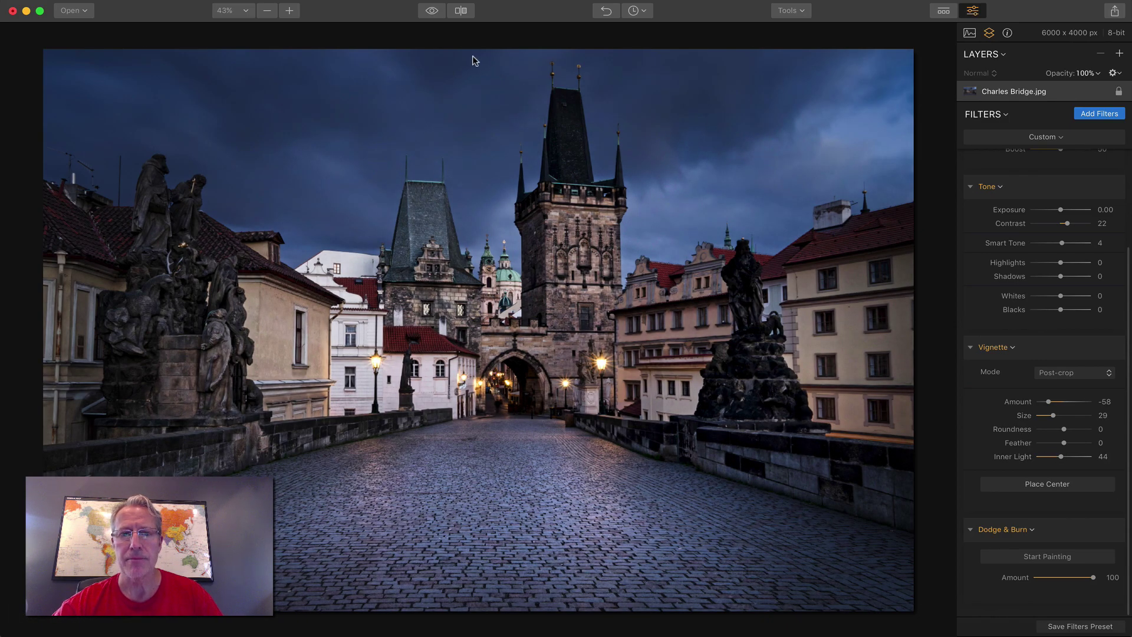
Step: Toggle the before/after preview twice to compare the bridge edit with the original
left_click(432, 12)
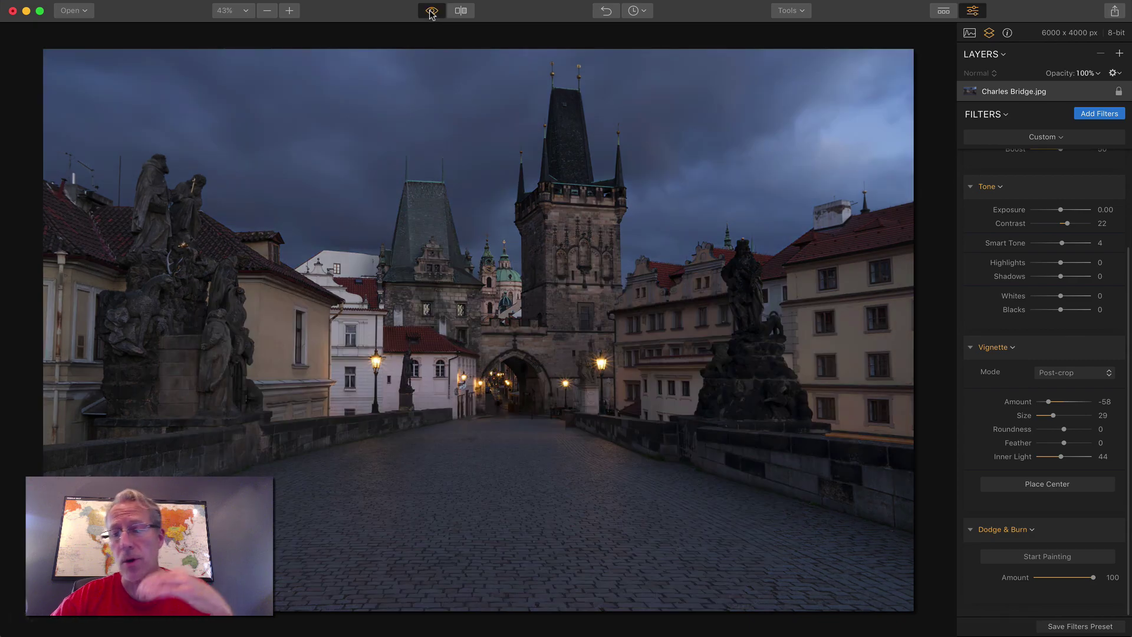
left_click(432, 12)
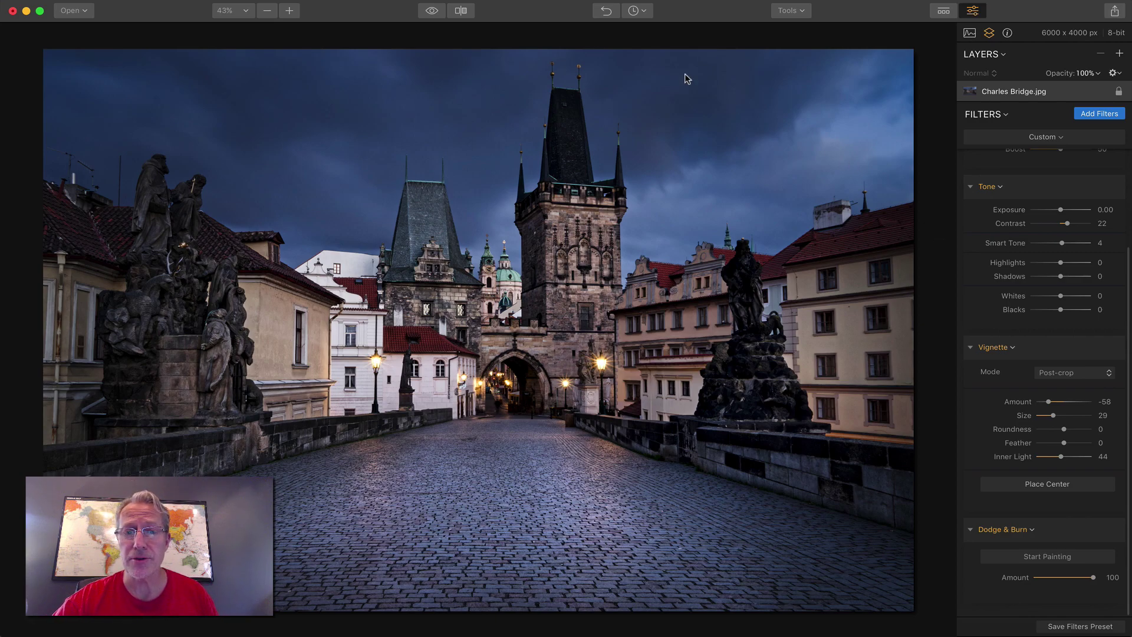
left_click(431, 11)
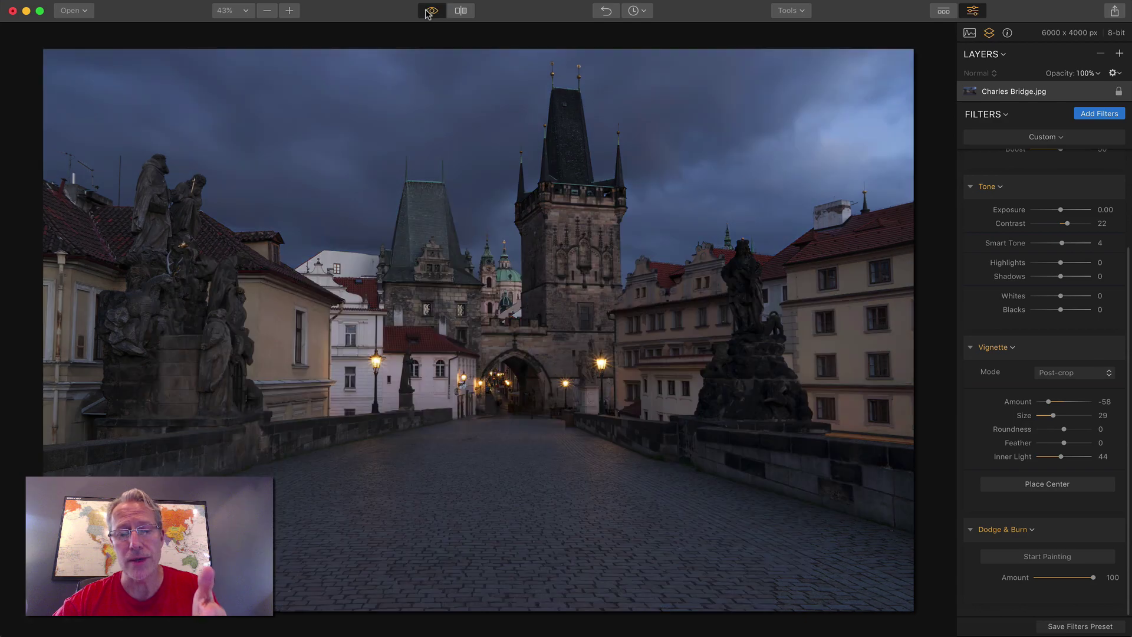
left_click(429, 12)
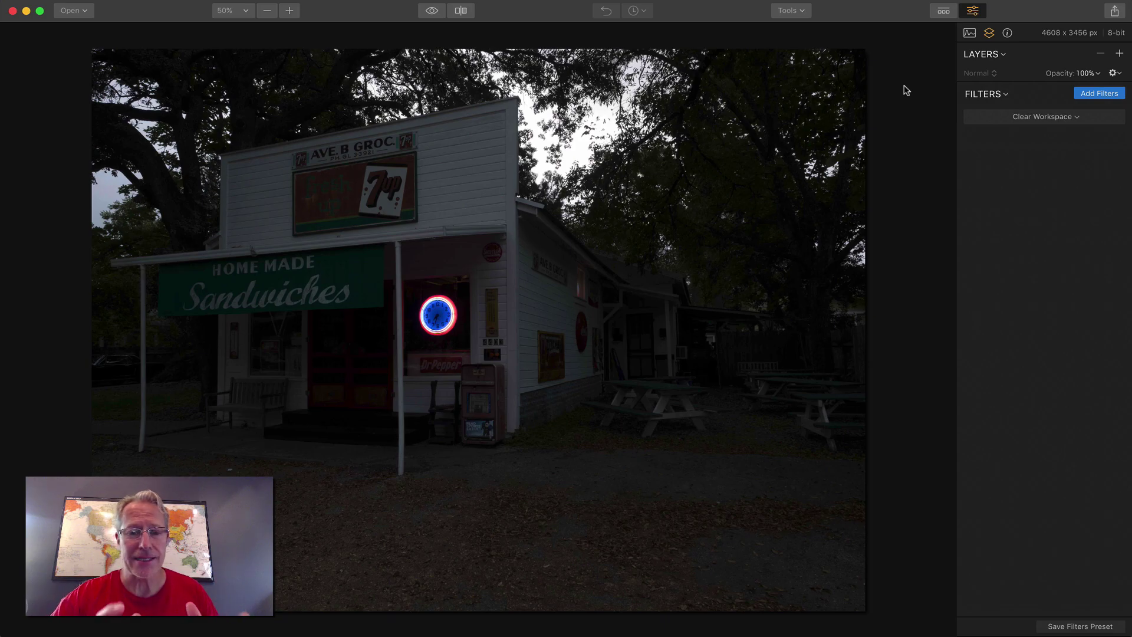
Step: Add Accent - AI Filter, Foliage Enhancer, Golden Hour, HSL and Tone from the Filters Catalog
left_click(1100, 93)
mouse_move(914, 137)
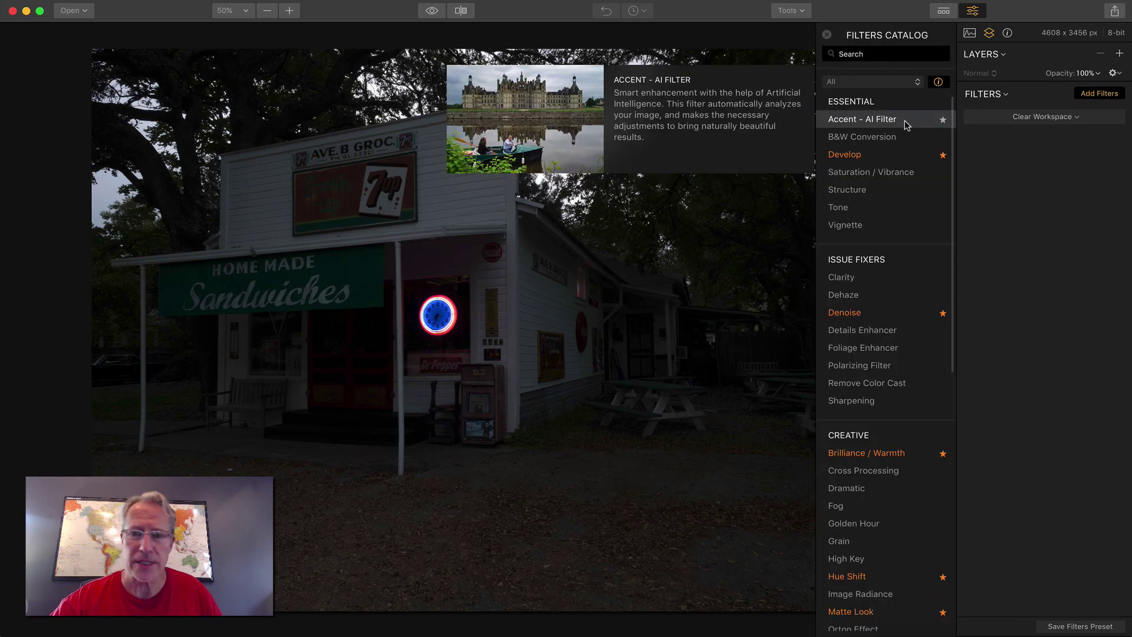
left_click(908, 119)
mouse_move(902, 179)
scroll(894, 236, "down", 2)
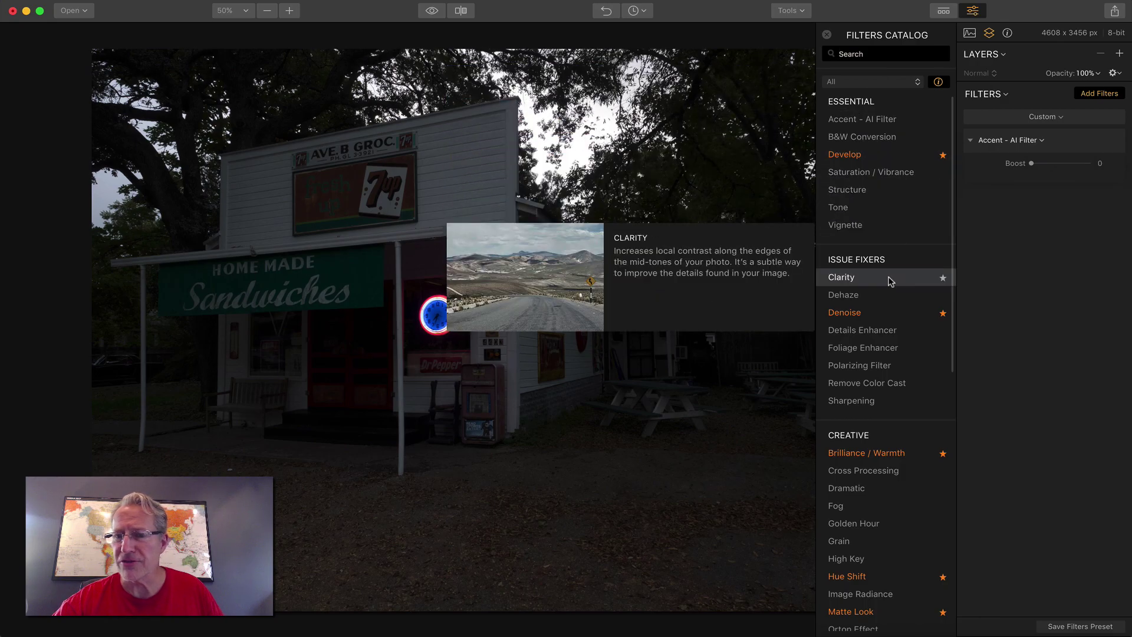
left_click(886, 312)
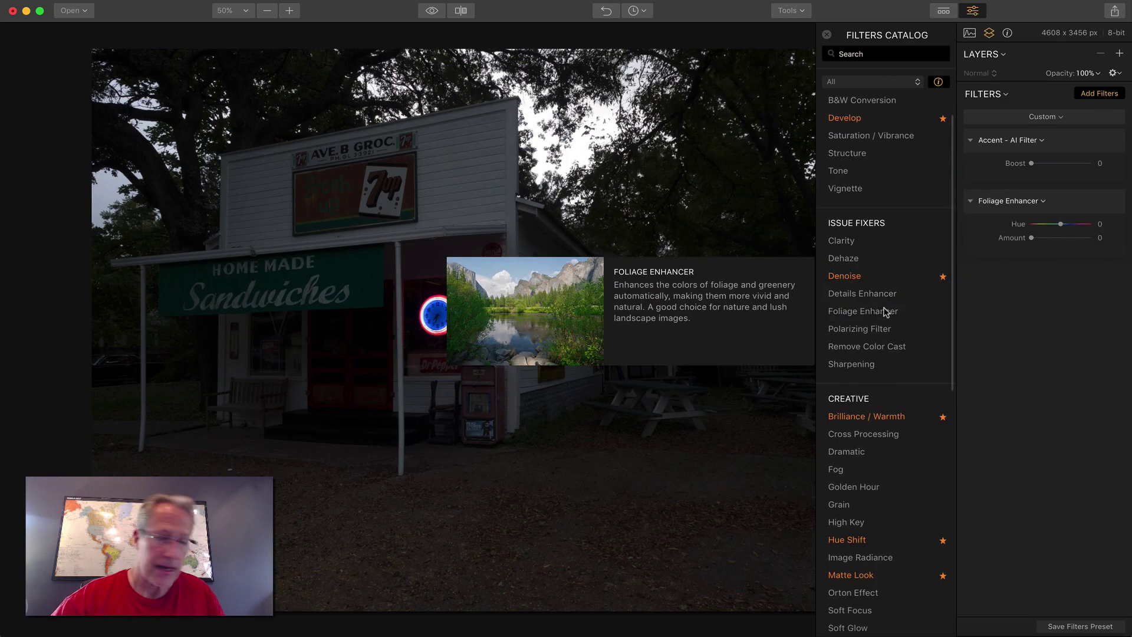
scroll(885, 327, "down", 8)
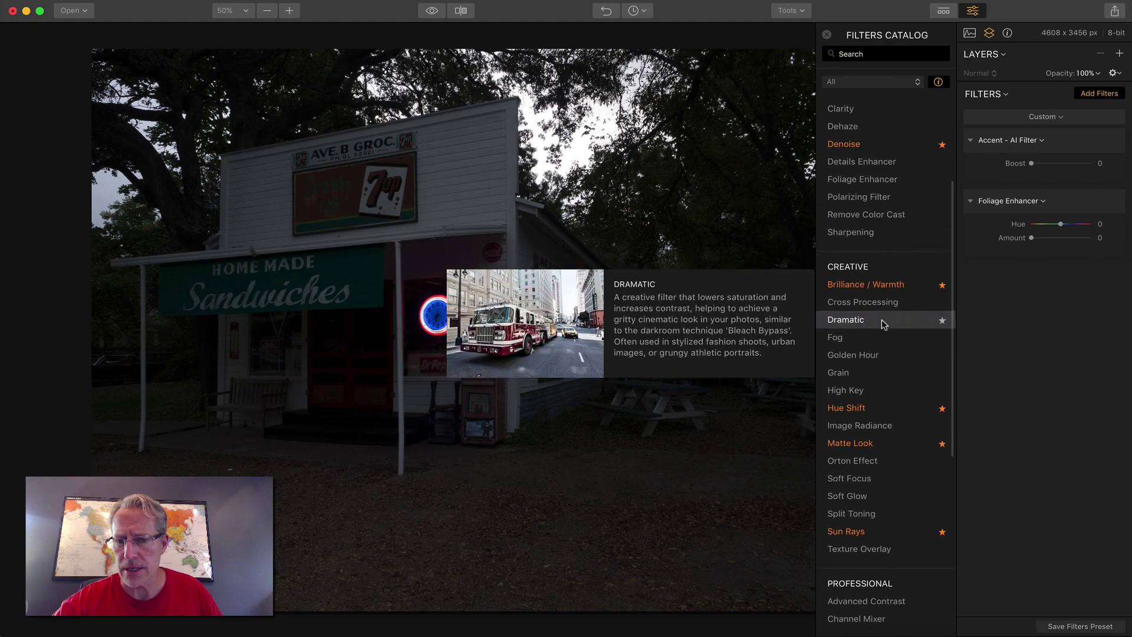
scroll(885, 325, "down", 1)
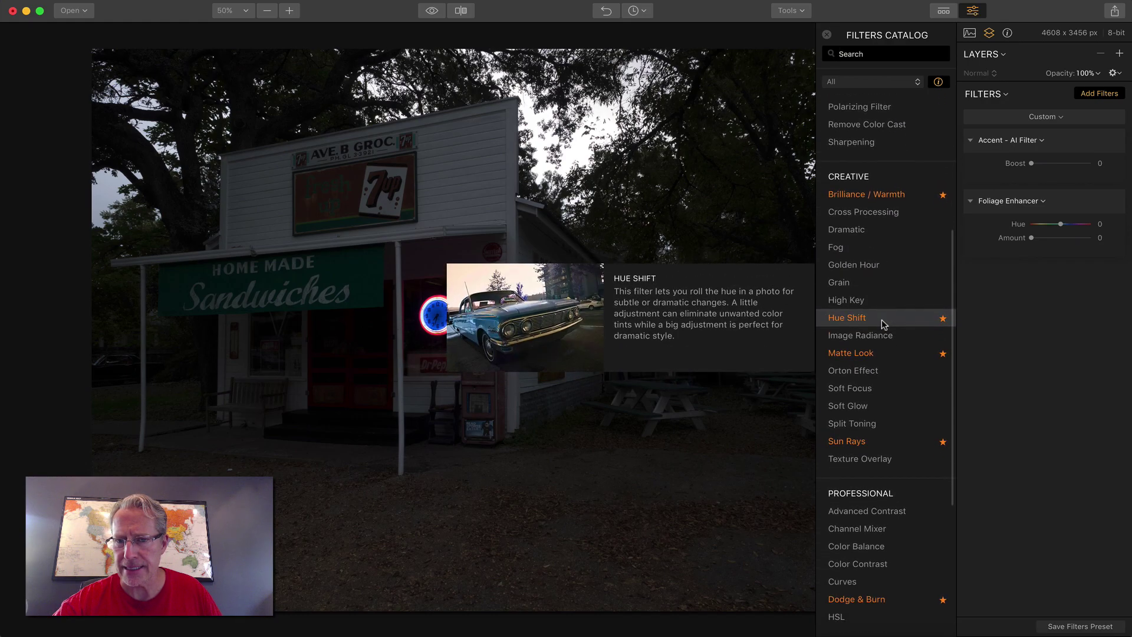
left_click(861, 263)
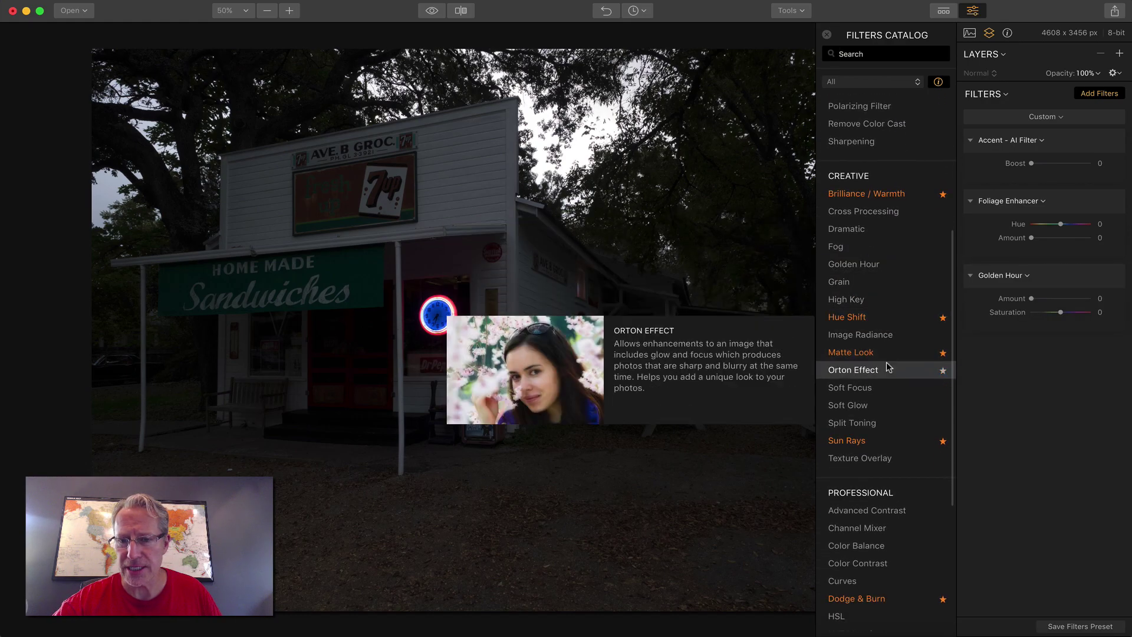
scroll(884, 383, "down", 8)
left_click(860, 437)
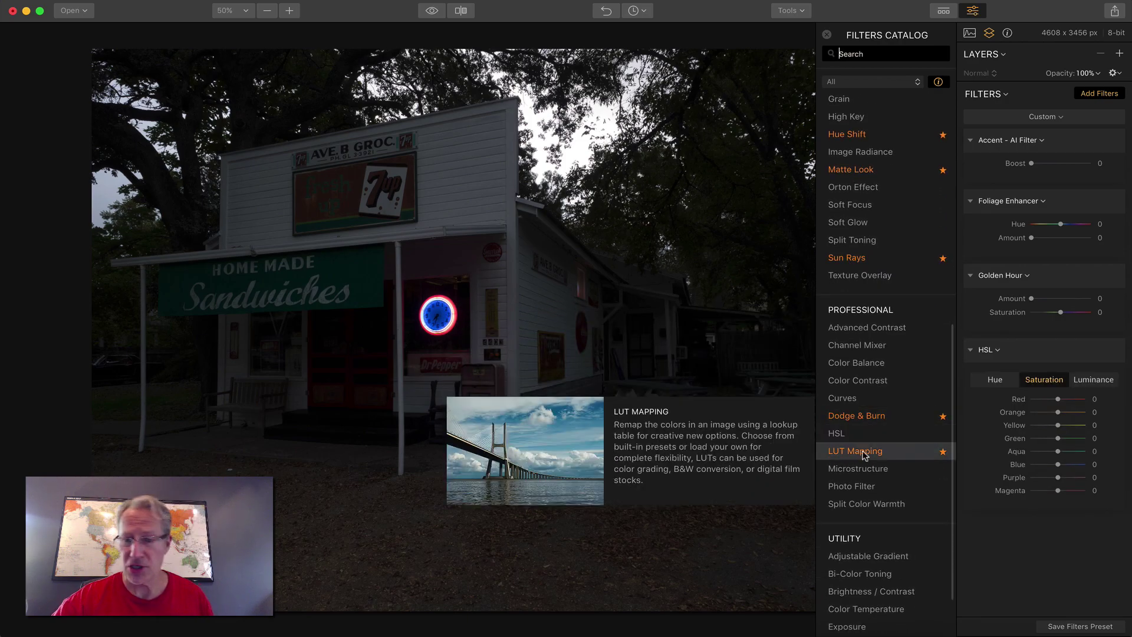
scroll(864, 466, "up", 18)
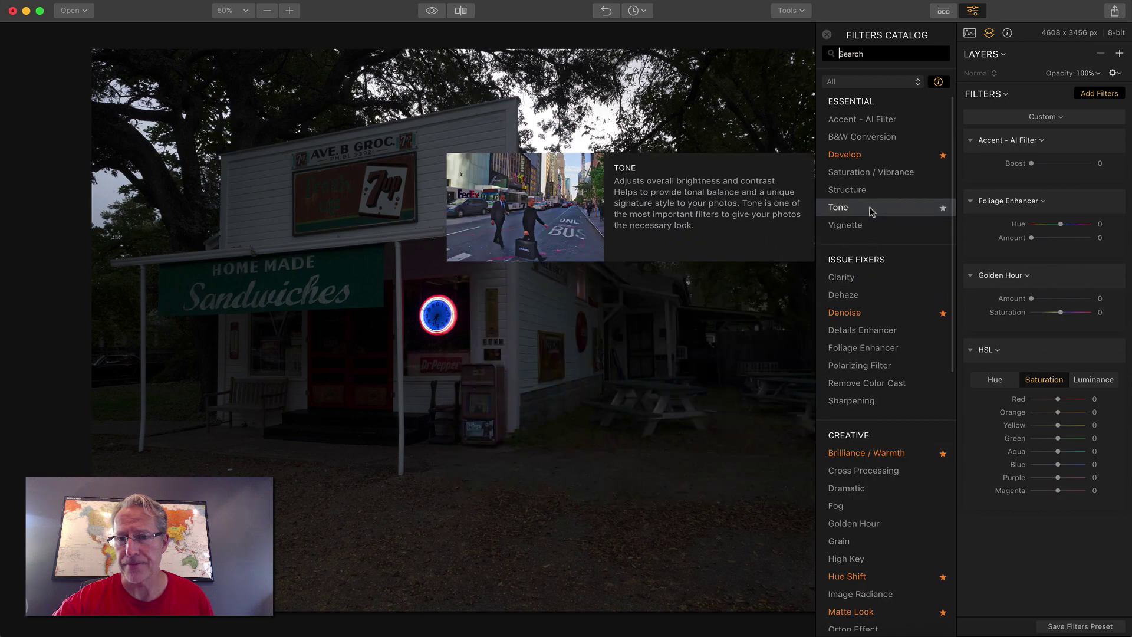
left_click(870, 207)
Step: Set Accent Boost 35, Foliage Enhancer Hue -100 and Amount 75, Golden Hour Amount 28, Saturation 23
left_click(828, 35)
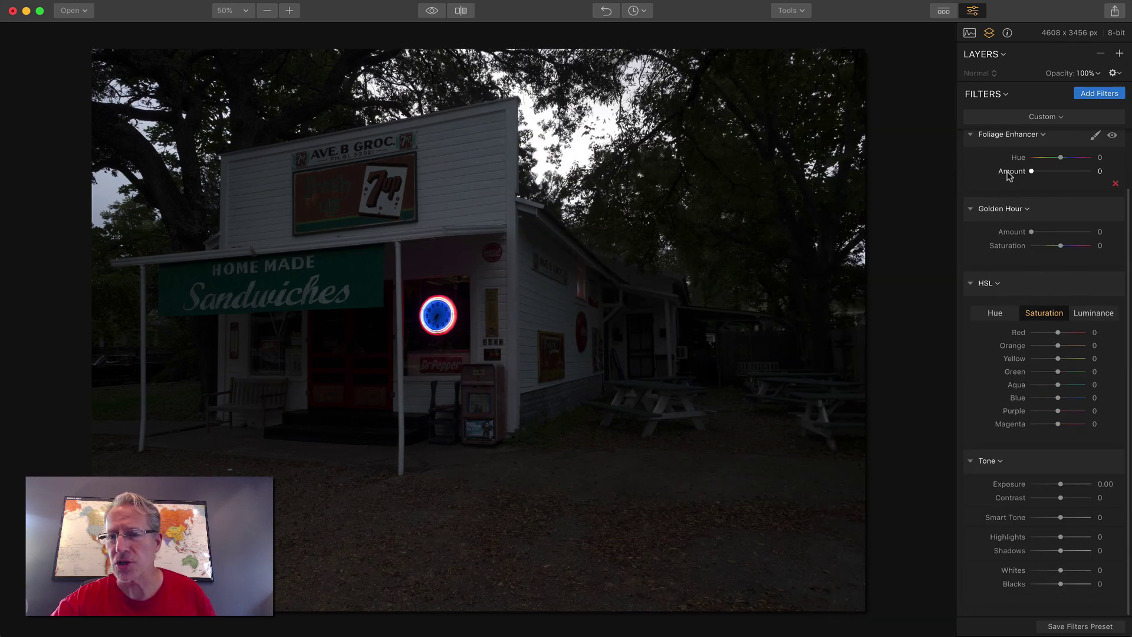
scroll(1023, 174, "up", 4)
left_click_drag(1027, 164, 1040, 165)
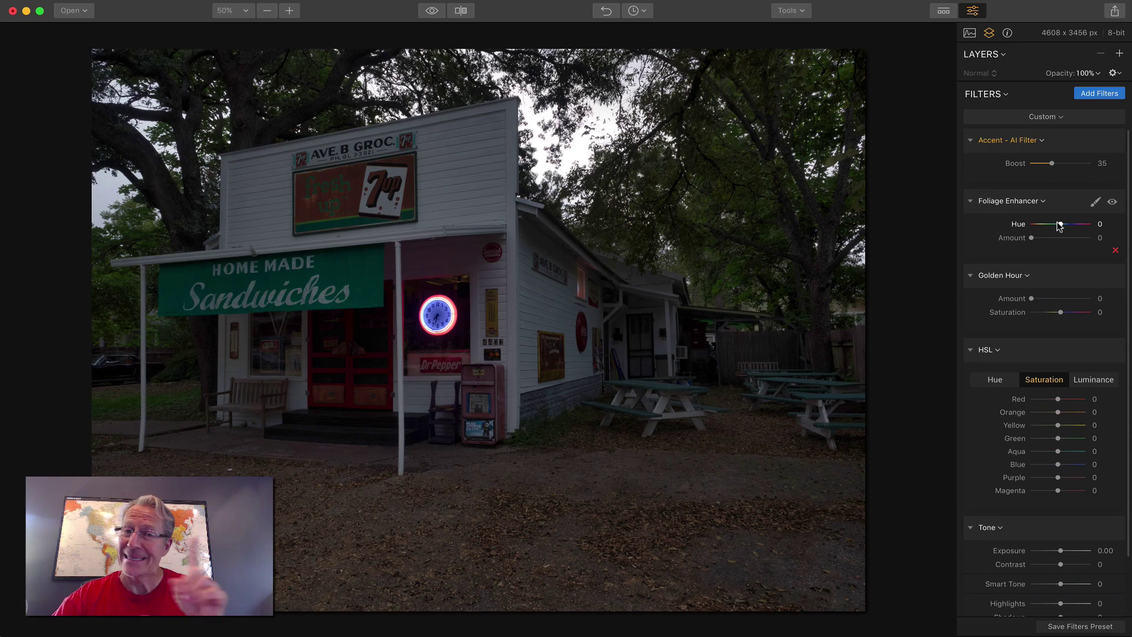
mouse_move(1060, 226)
left_mouse_down()
mouse_move(1025, 226)
mouse_move(1076, 239)
left_mouse_up()
left_click(1033, 237)
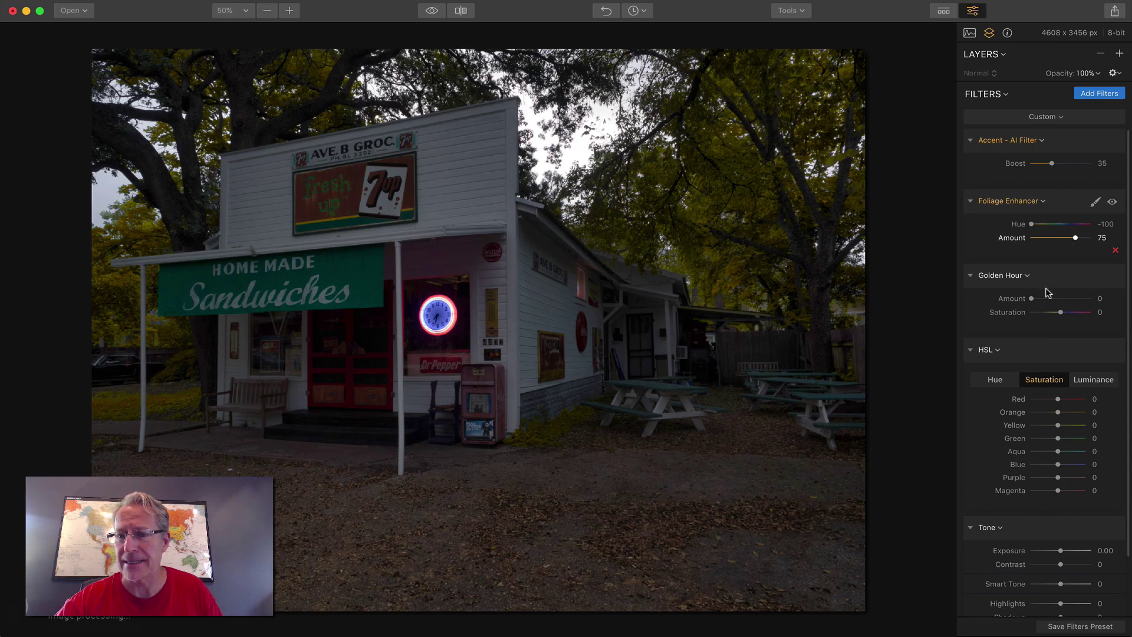
left_click_drag(1032, 299, 1067, 315)
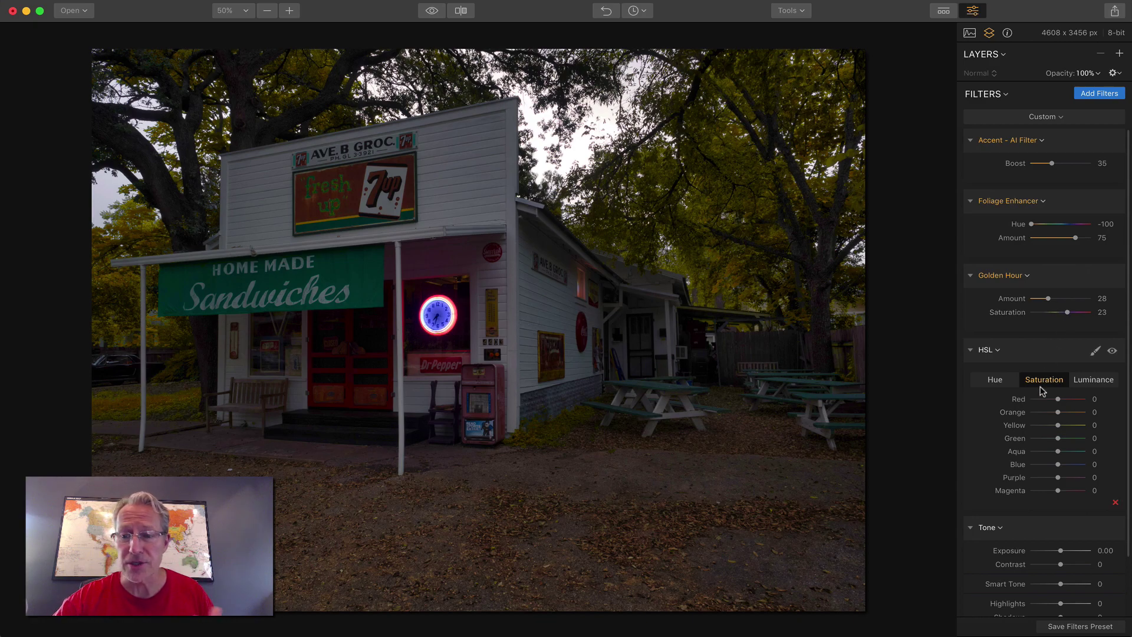
Step: Shift the HSL hues to Orange -25, Yellow -46 and Green -100
left_click(996, 382)
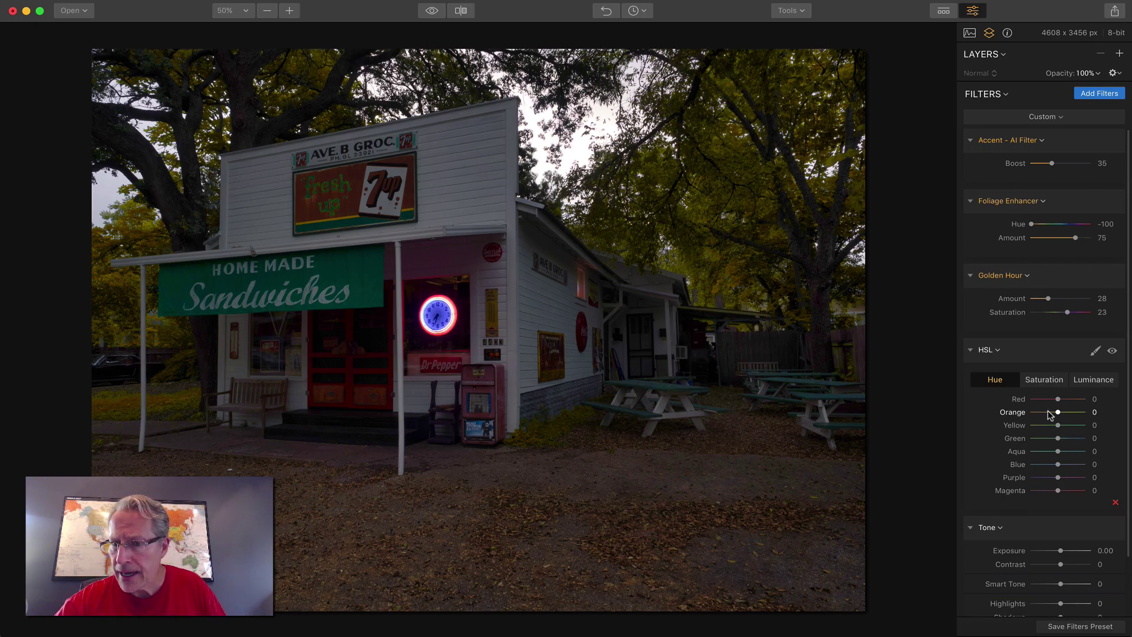
left_click_drag(1050, 414, 1050, 414)
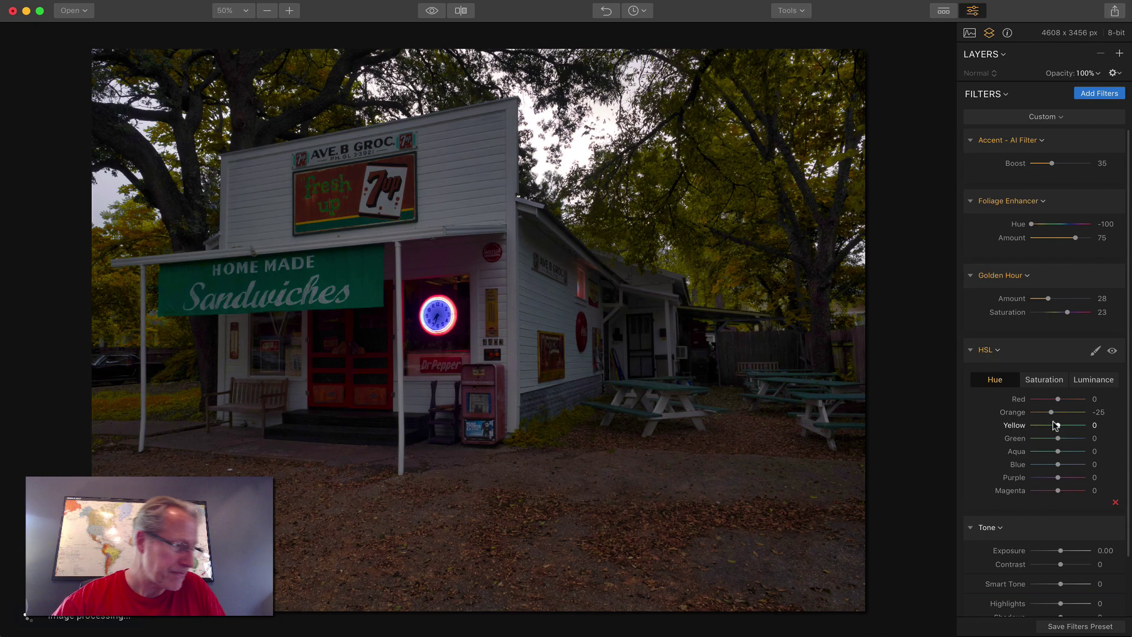
left_click_drag(1056, 426, 1044, 426)
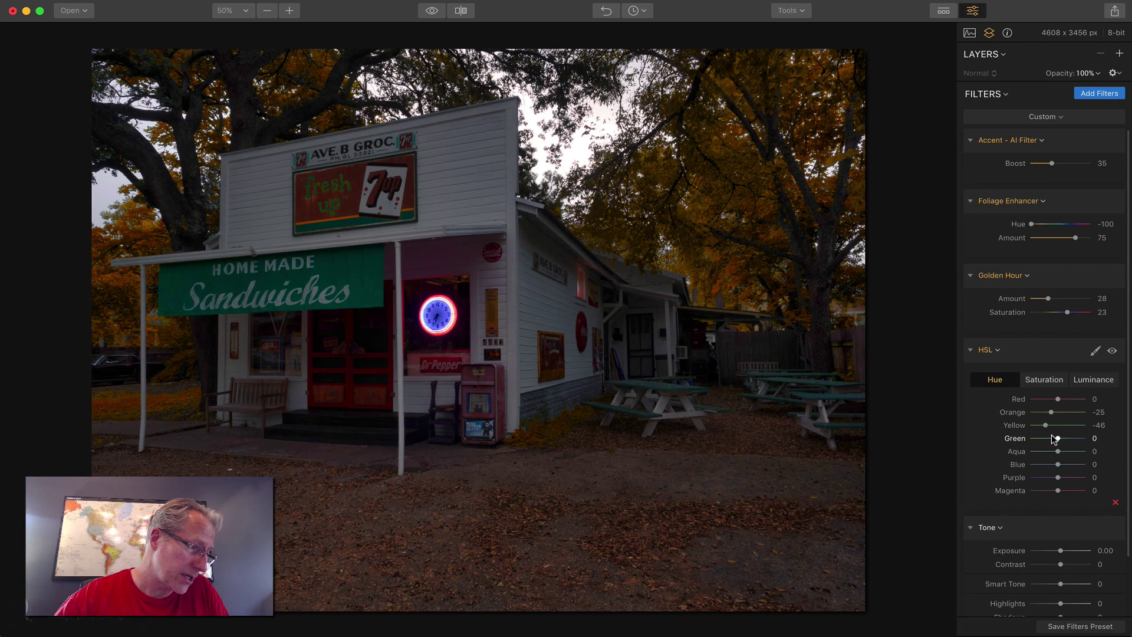
left_click_drag(1055, 440, 1024, 444)
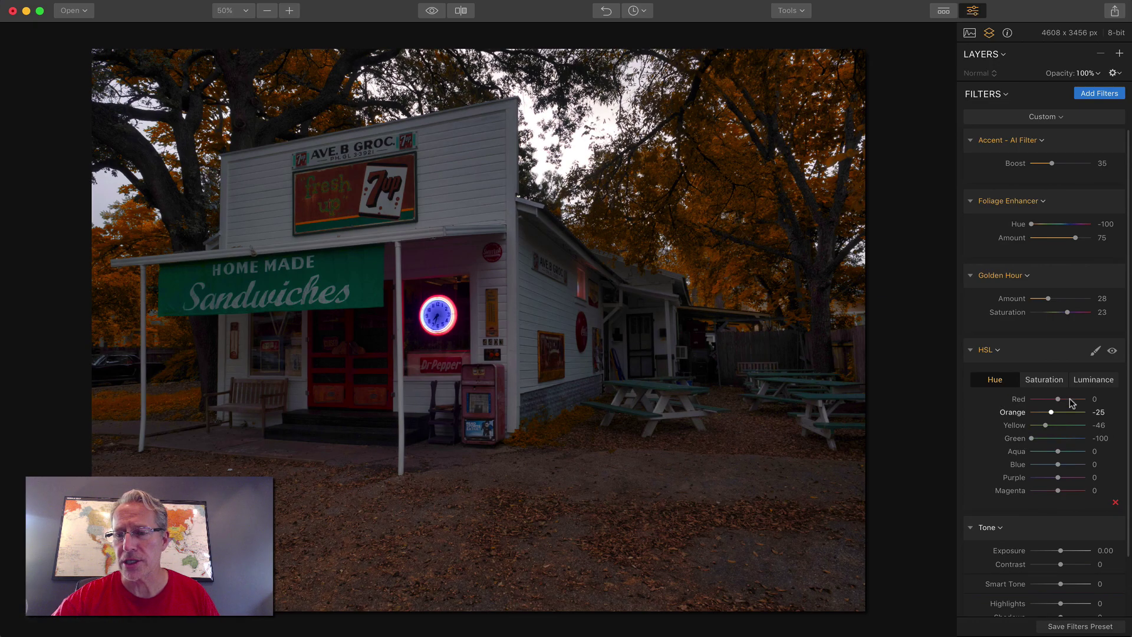
Step: Toggle the HSL filter and the before/after view to compare the autumn-orange foliage
left_click(1113, 351)
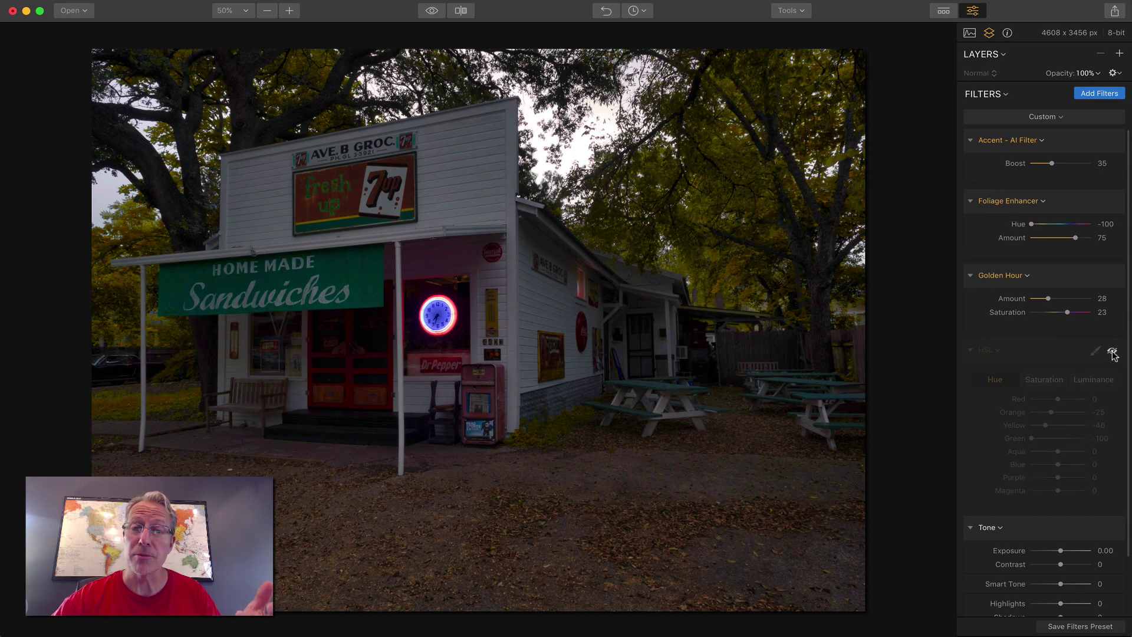
left_click(1112, 352)
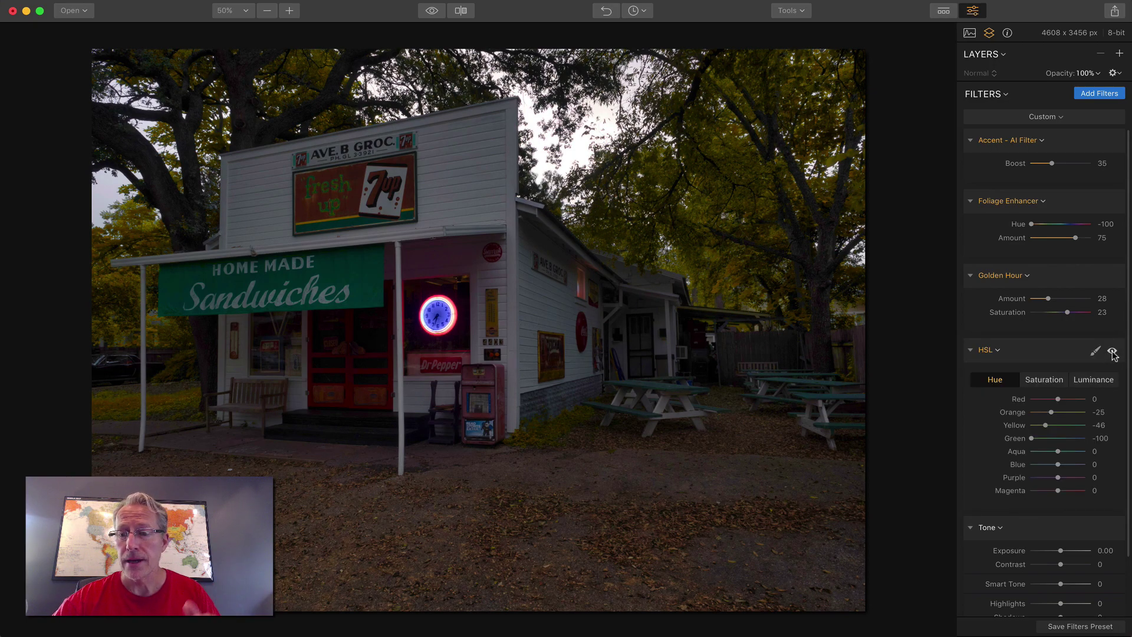
left_click(429, 11)
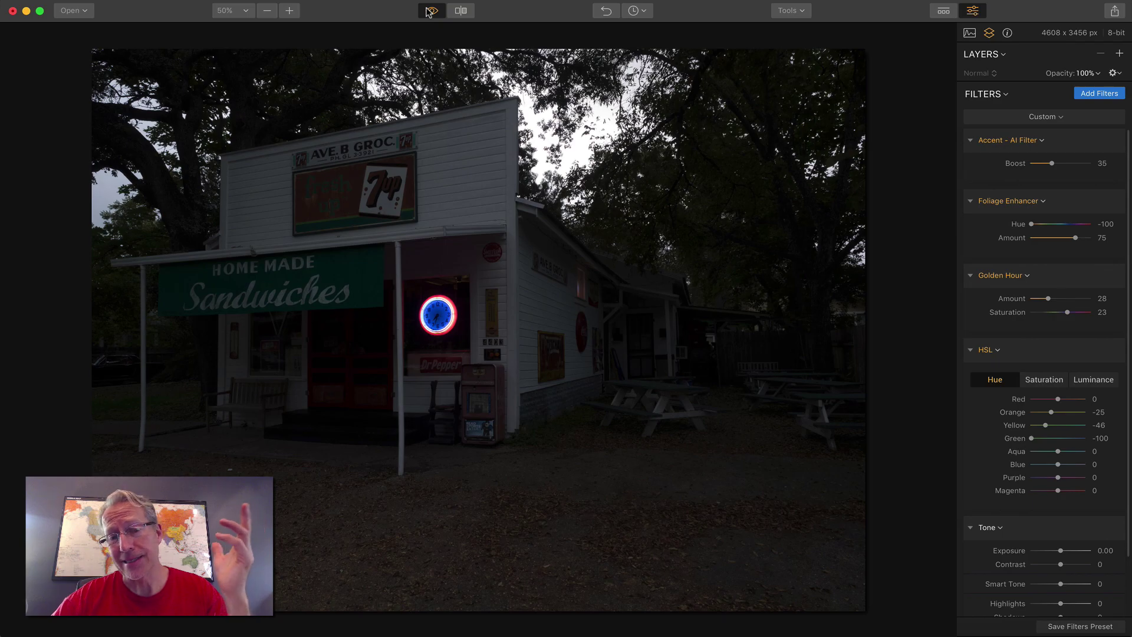
left_click(429, 12)
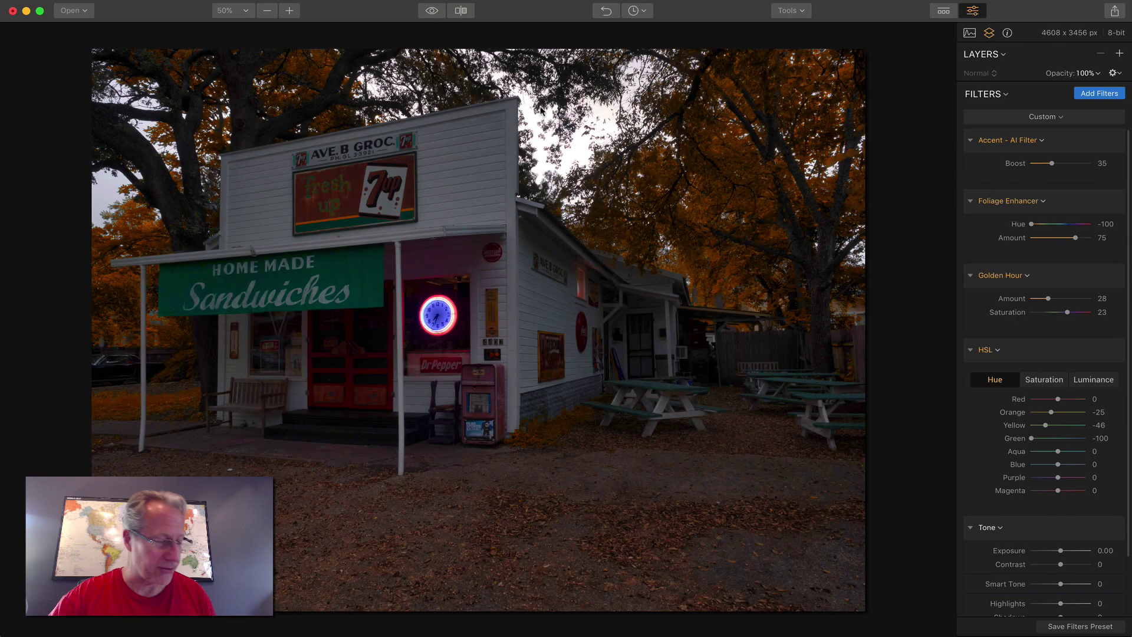
Step: Set HSL saturation to Red -15, Orange -20, Yellow 4, Green 22, toggling HSL to compare
left_click(1050, 386)
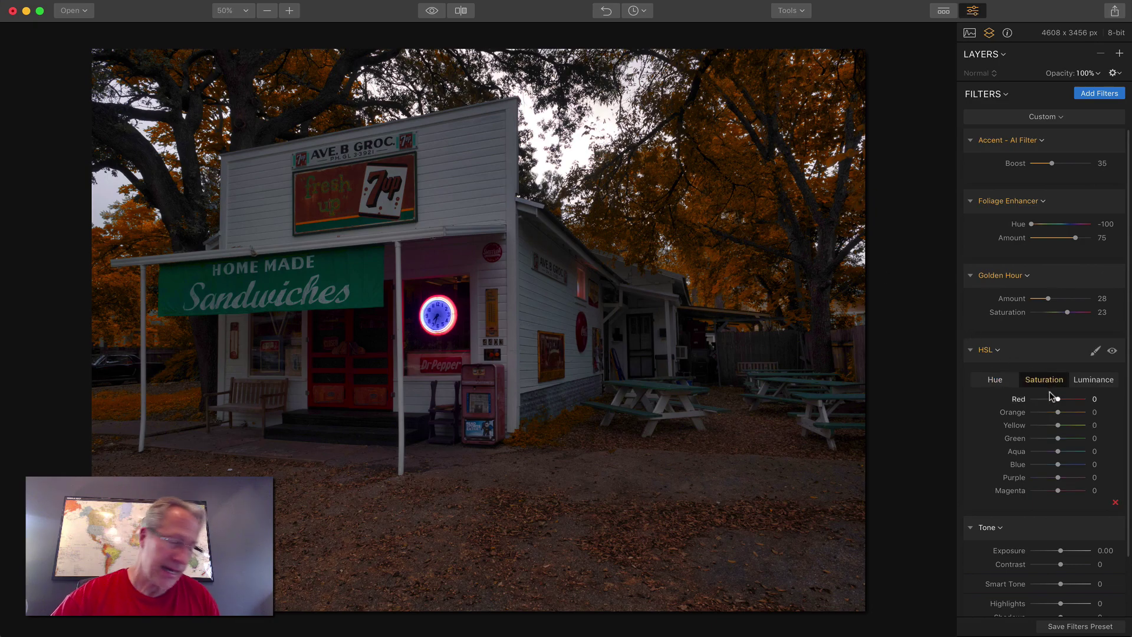
left_click_drag(1054, 399, 1061, 437)
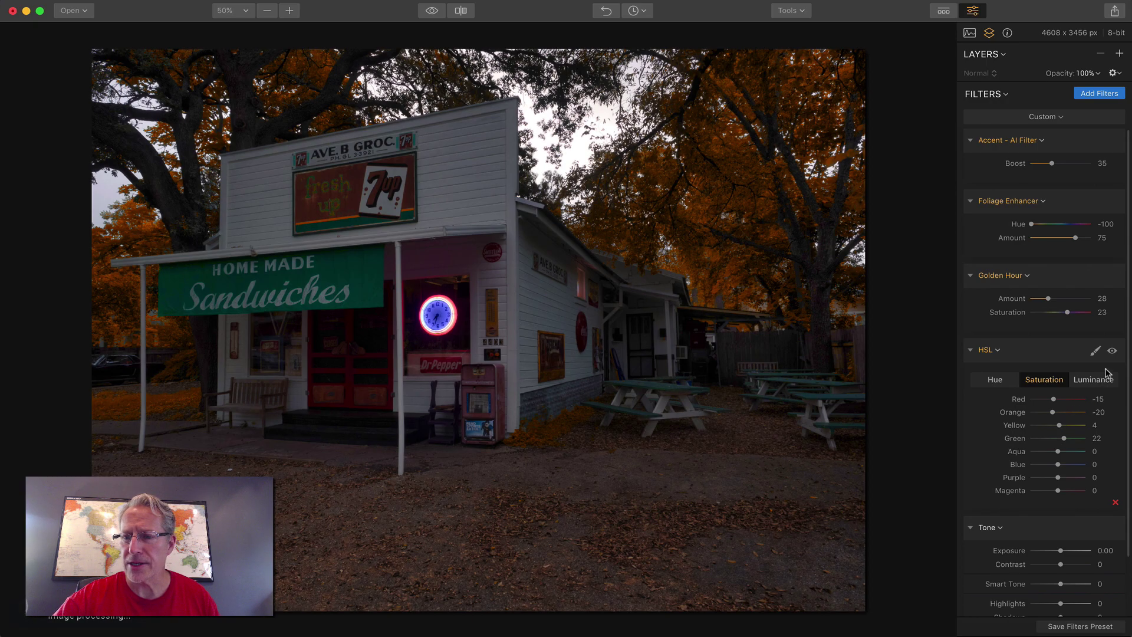
left_click(1112, 351)
left_click(1111, 352)
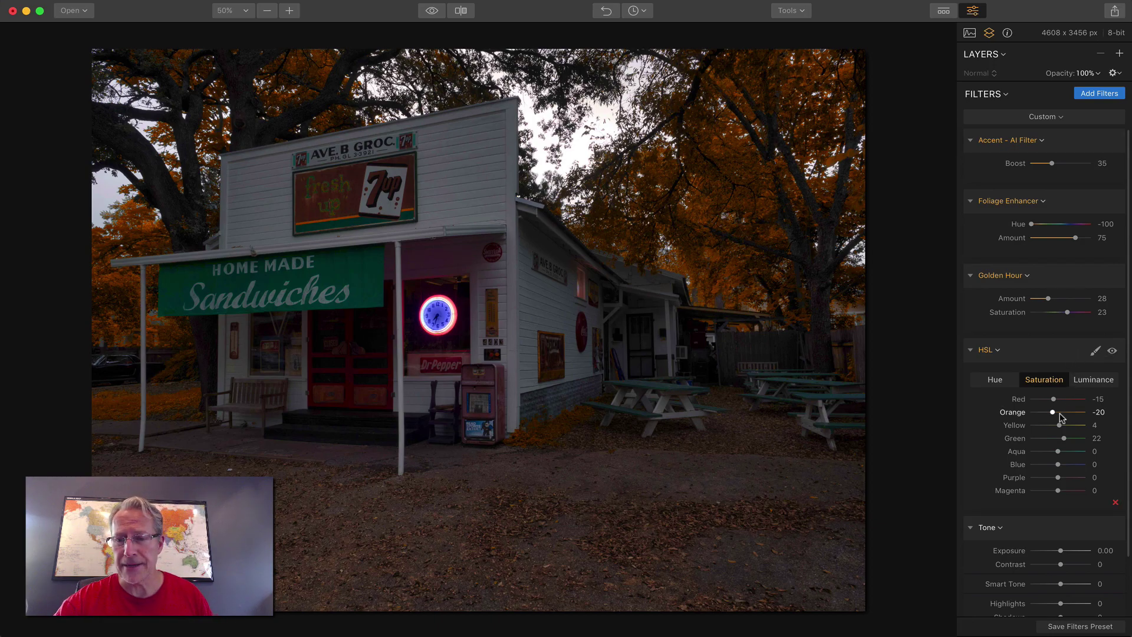
scroll(1060, 456, "down", 1)
Step: Raise Tone Contrast to 21 and Smart Tone to 24 on the storefront photo
scroll(1060, 455, "down", 1)
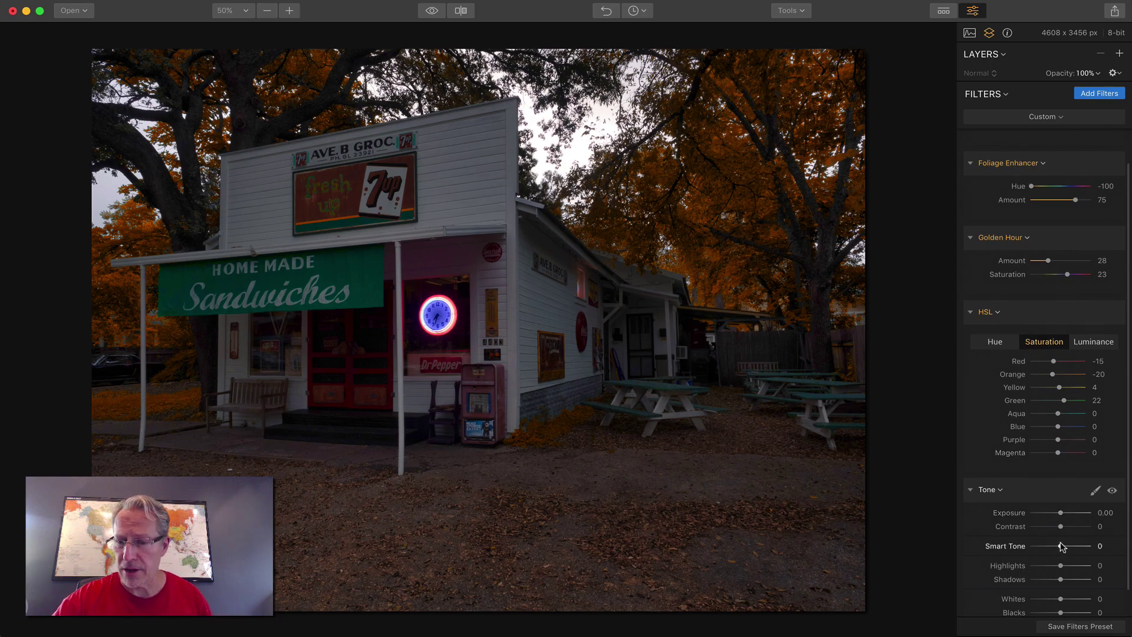
left_click_drag(1061, 527, 1068, 532)
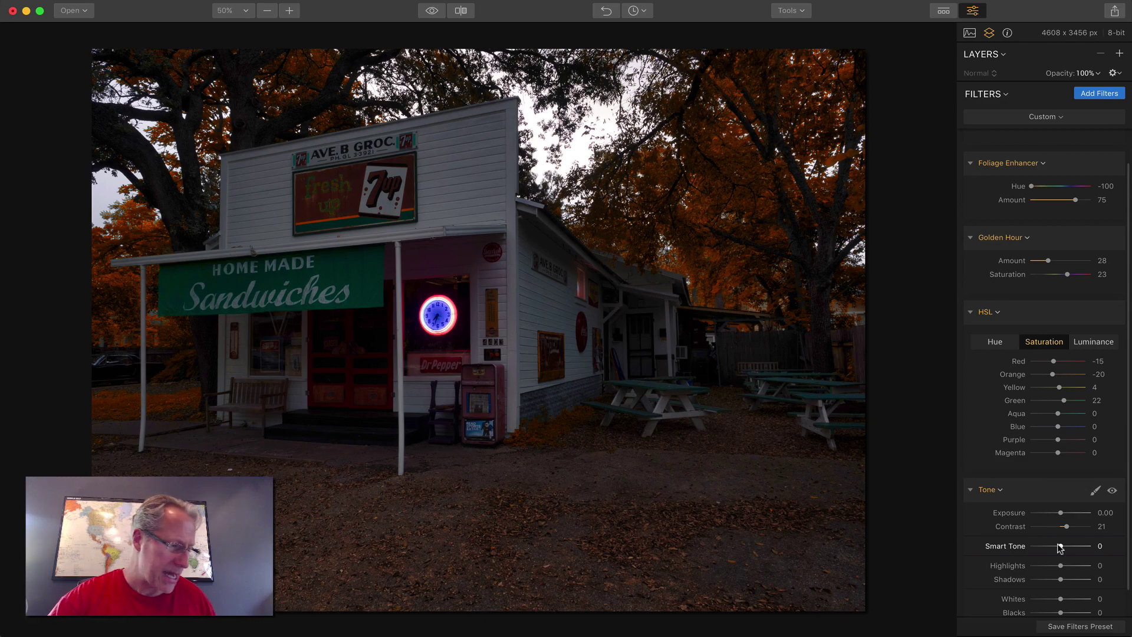
left_click_drag(1060, 548, 1068, 548)
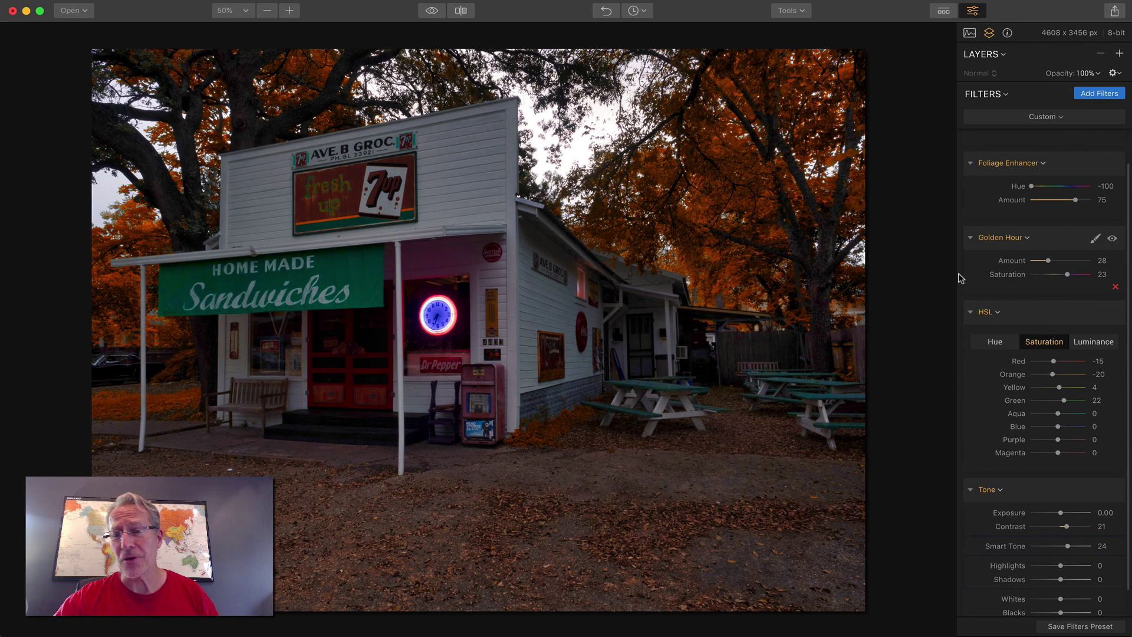
Step: Add the Sun Rays filter from the Filters Catalog
left_click(1098, 95)
scroll(909, 218, "down", 5)
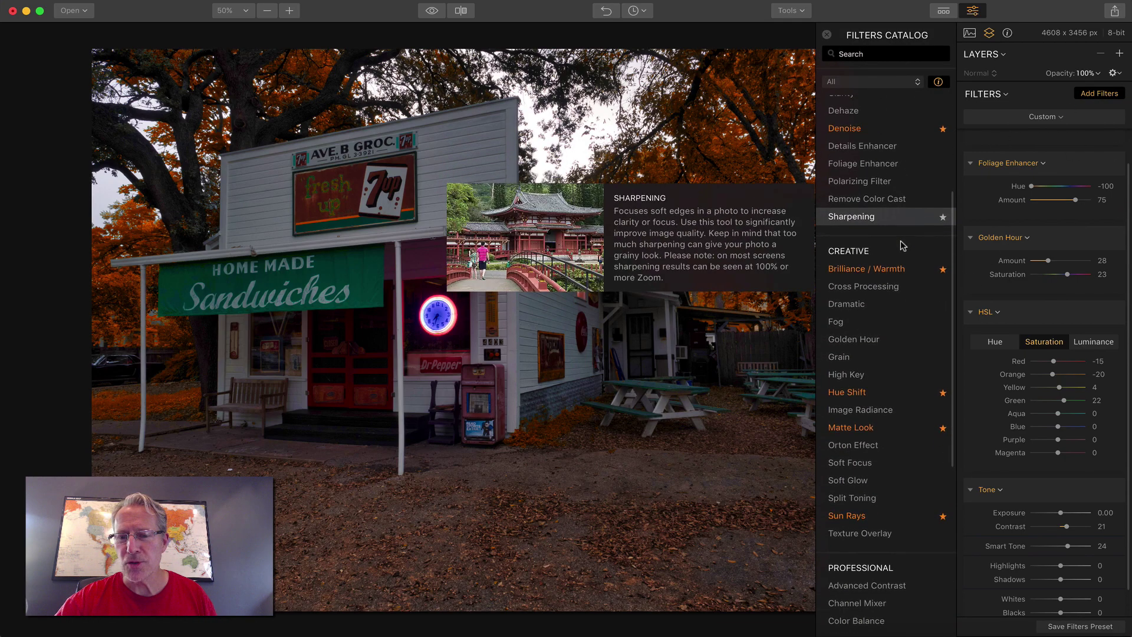
scroll(929, 404, "down", 3)
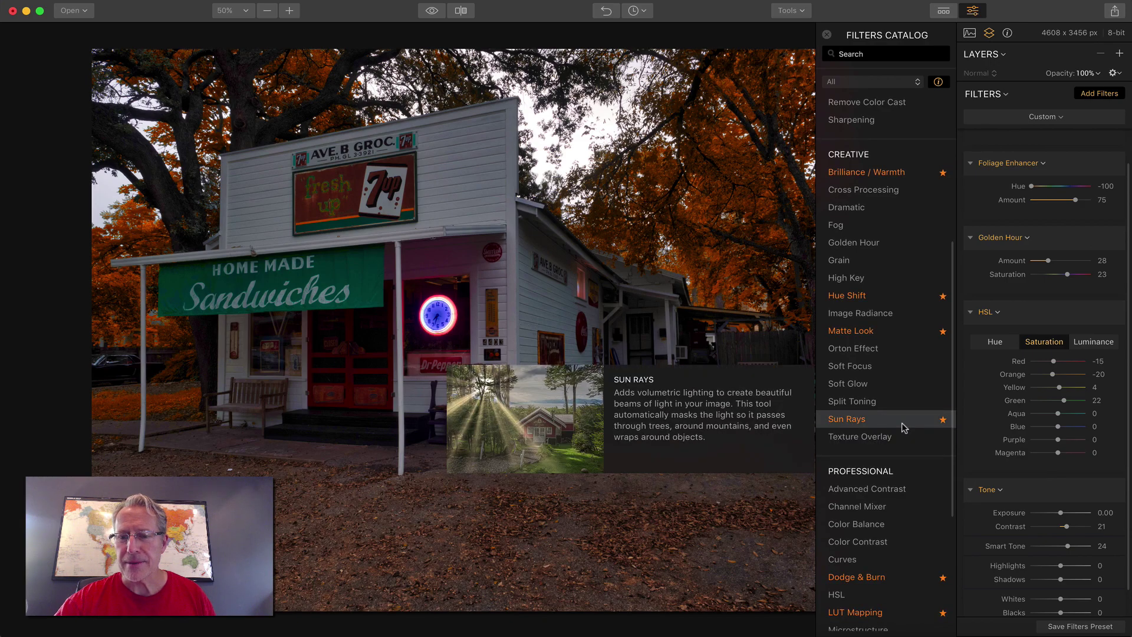
left_click(847, 419)
left_click(827, 34)
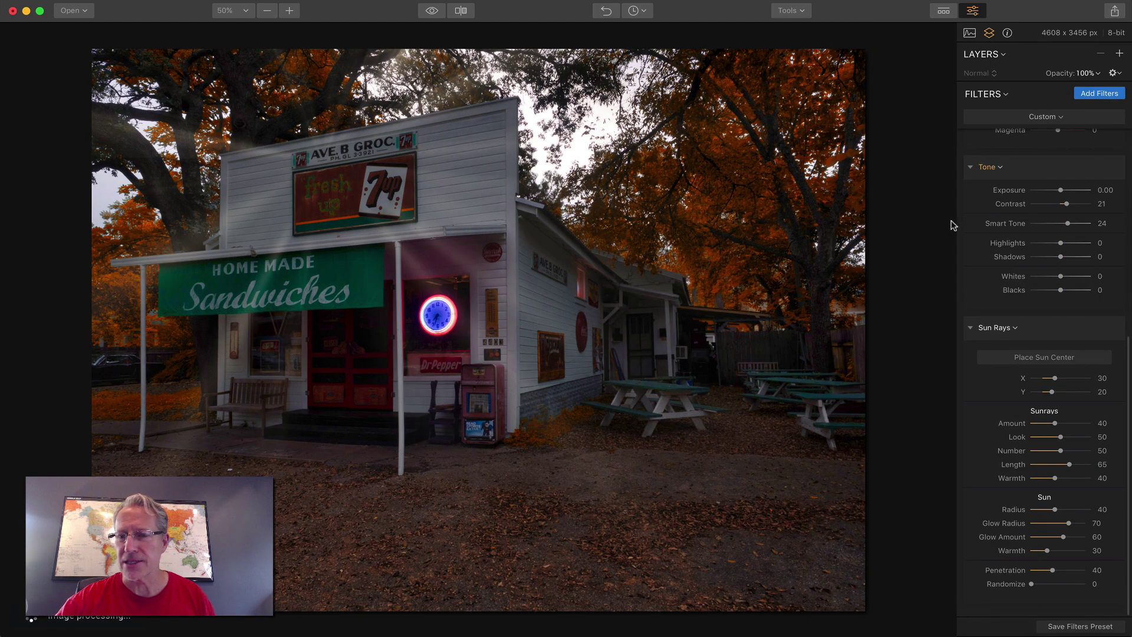
Step: Place the sun centre among the upper-right trees at X 69, Y -1
left_click(1024, 355)
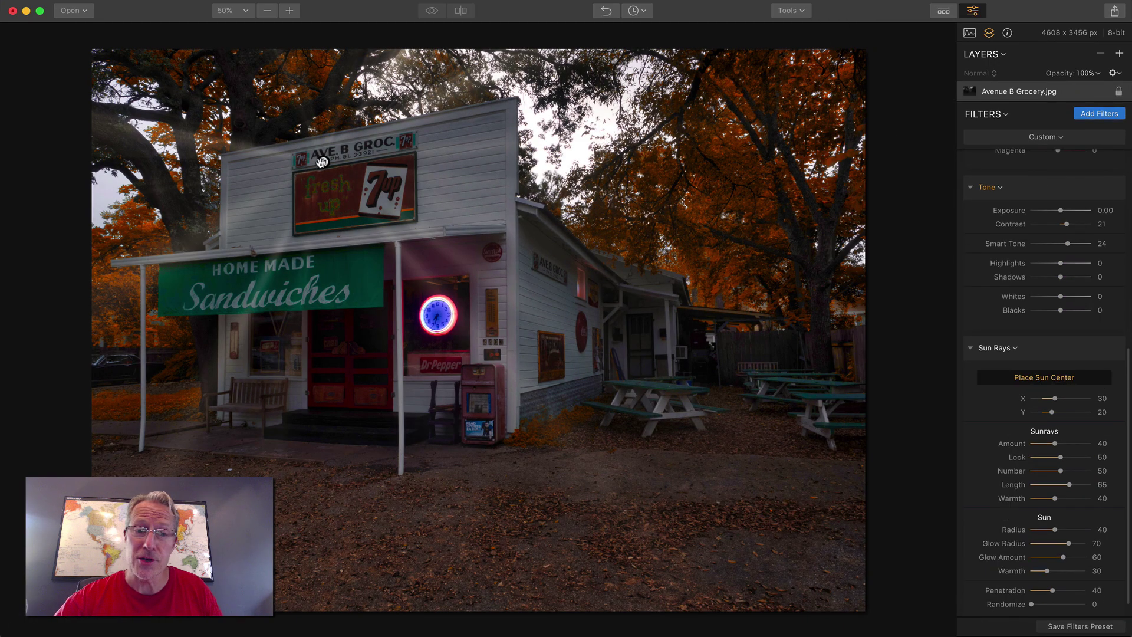
left_click_drag(531, 62, 600, 36)
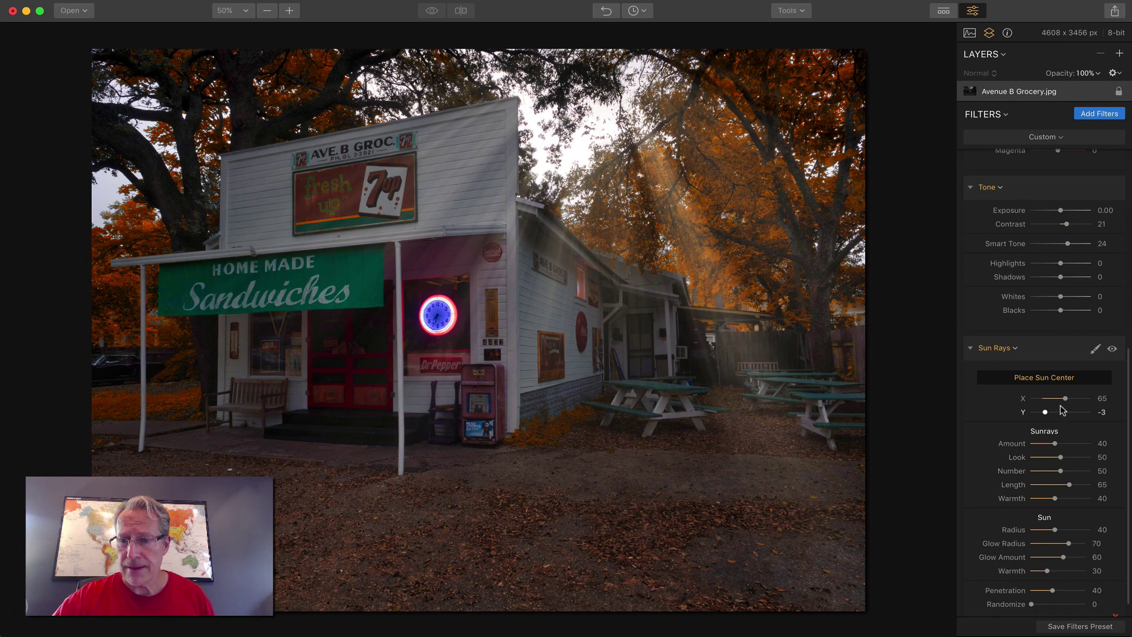
left_click_drag(1064, 400, 1045, 413)
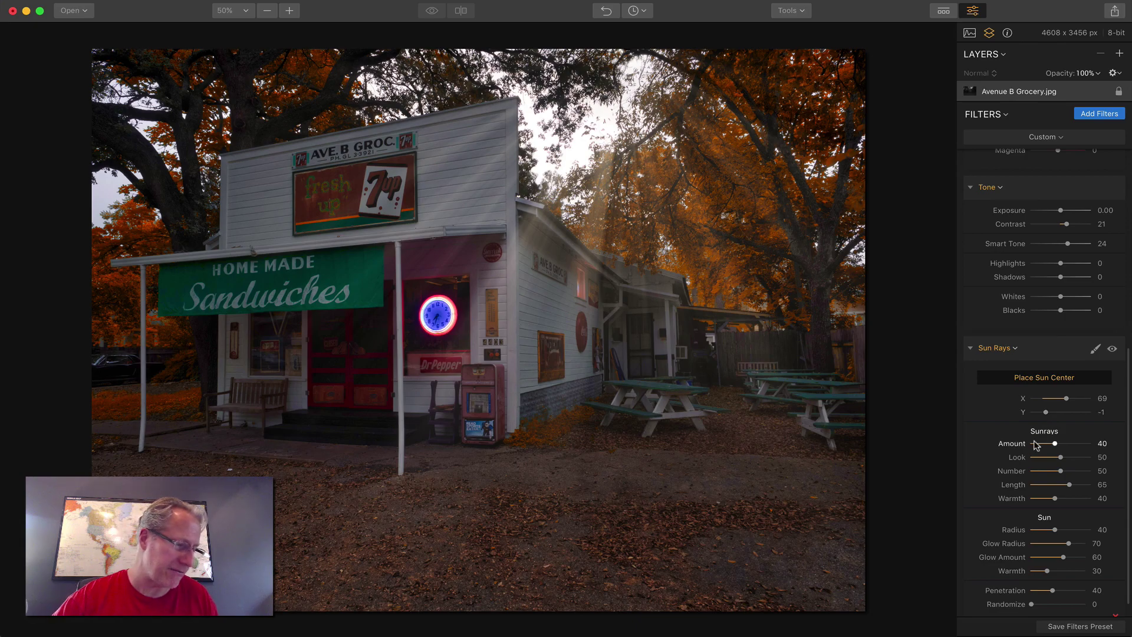
Step: Set Sun Rays Amount to 50, Look to 31 and Sunrays Warmth to 46
mouse_move(1055, 444)
left_mouse_down()
mouse_move(1058, 457)
mouse_move(1047, 457)
mouse_move(1072, 457)
mouse_move(1049, 457)
left_mouse_up()
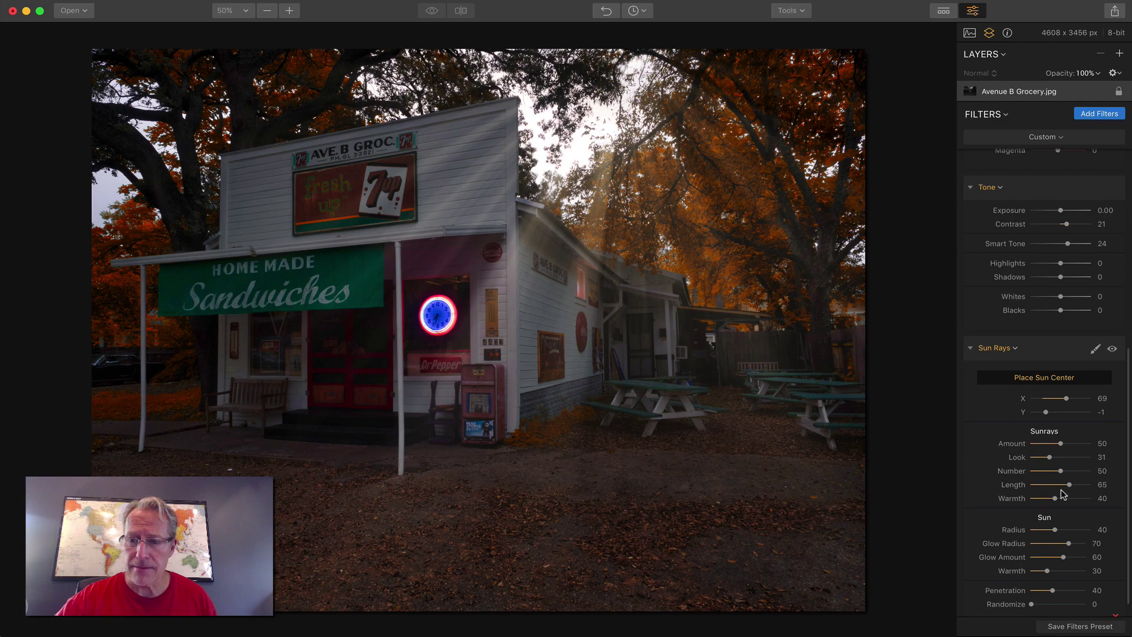
scroll(1067, 515, "down", 1)
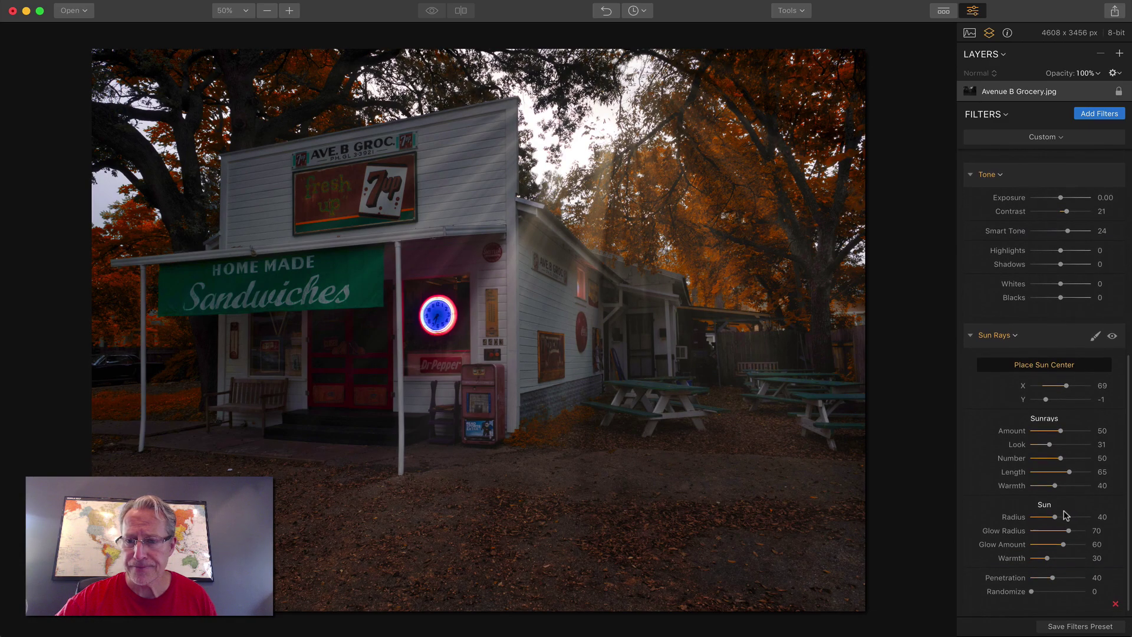
left_click_drag(1052, 485, 1056, 487)
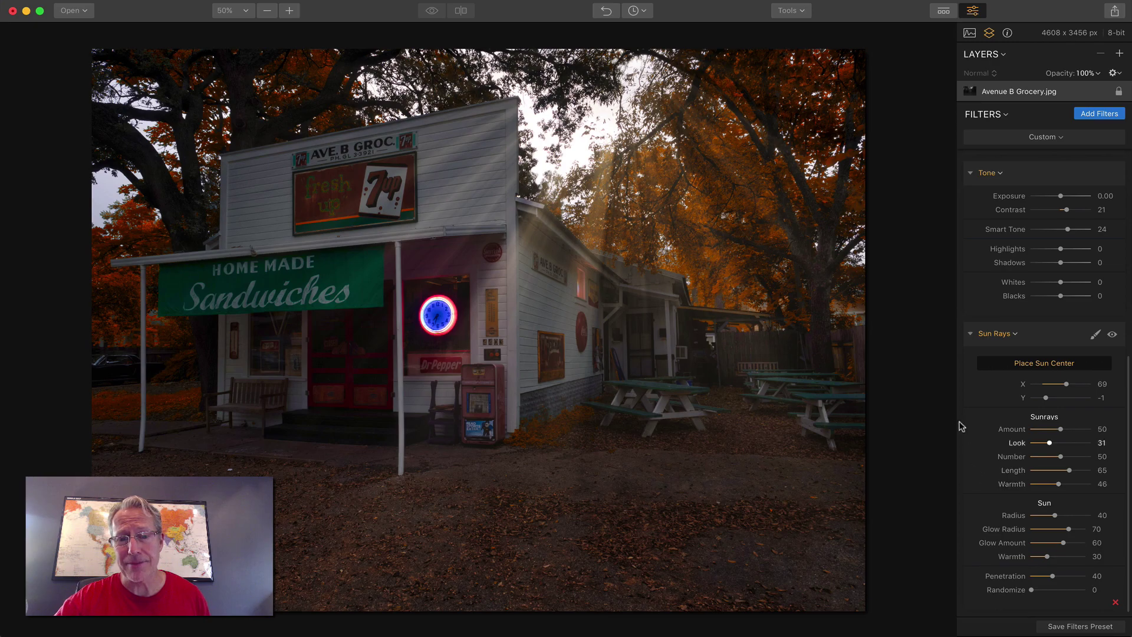
Step: Boost Smart Tone to 34 and compare the grocery photo against the original
scroll(1062, 318, "up", 3)
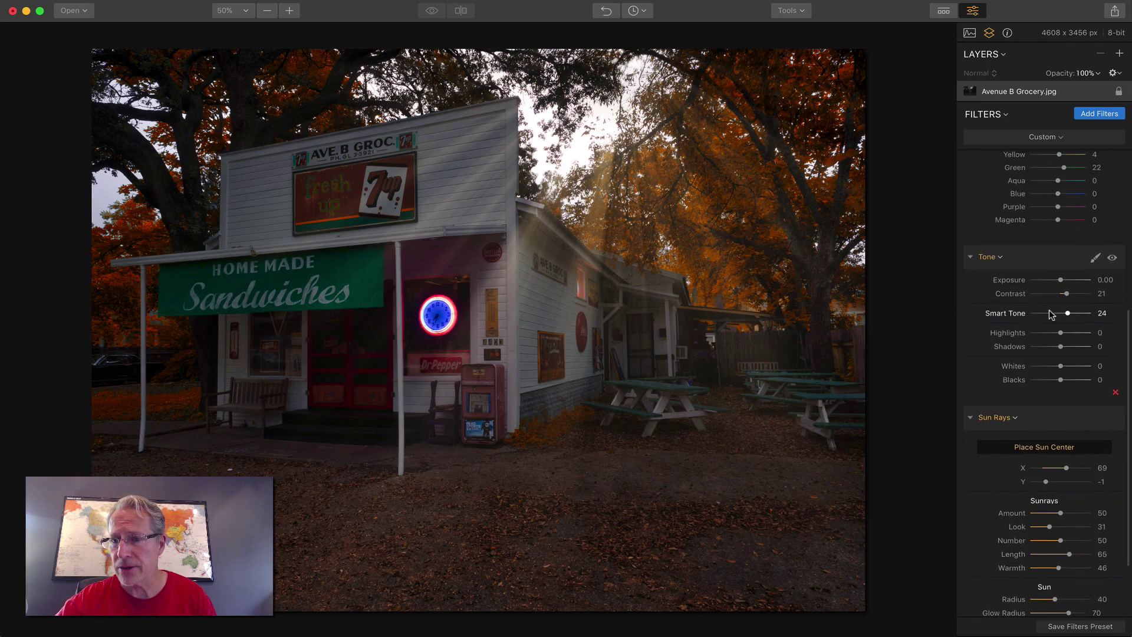
left_click_drag(1068, 314, 1069, 294)
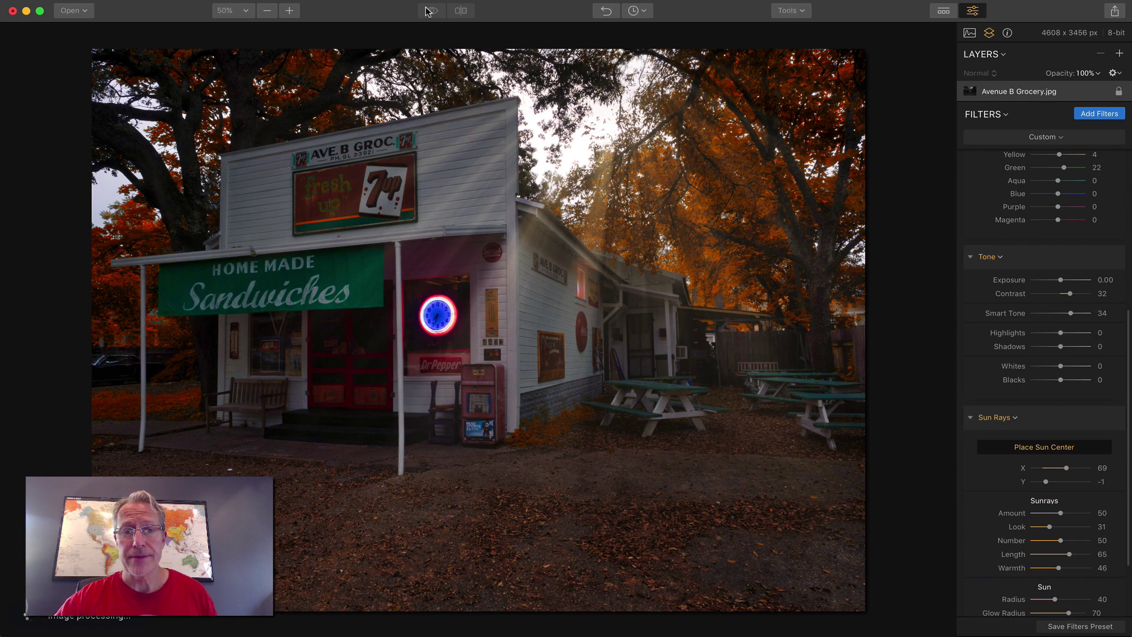
left_click(1030, 447)
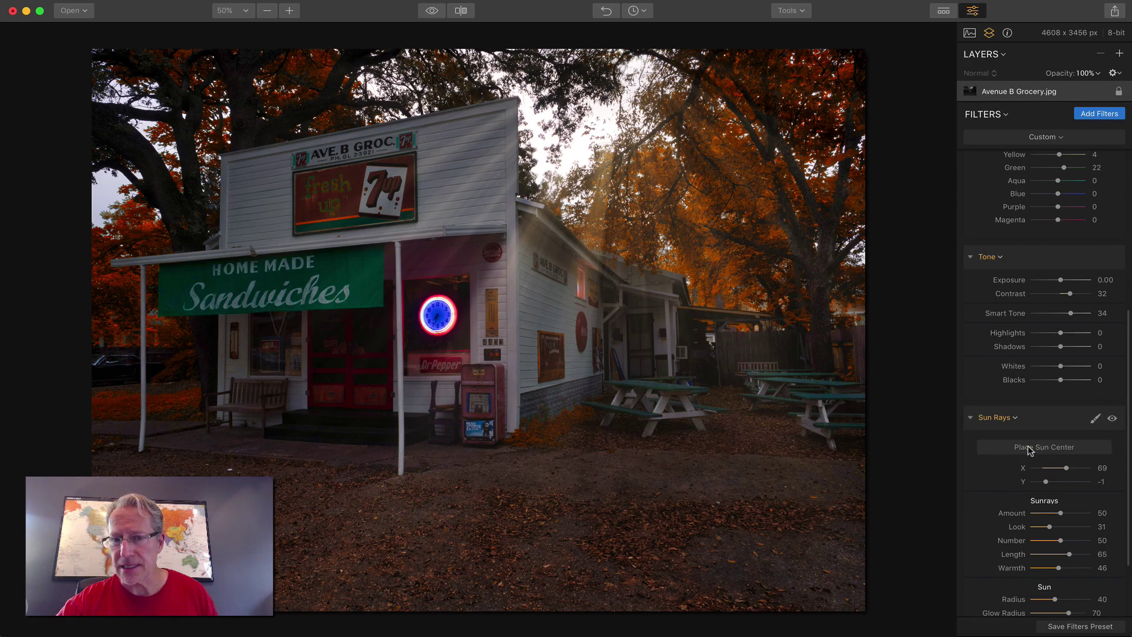
left_click(430, 11)
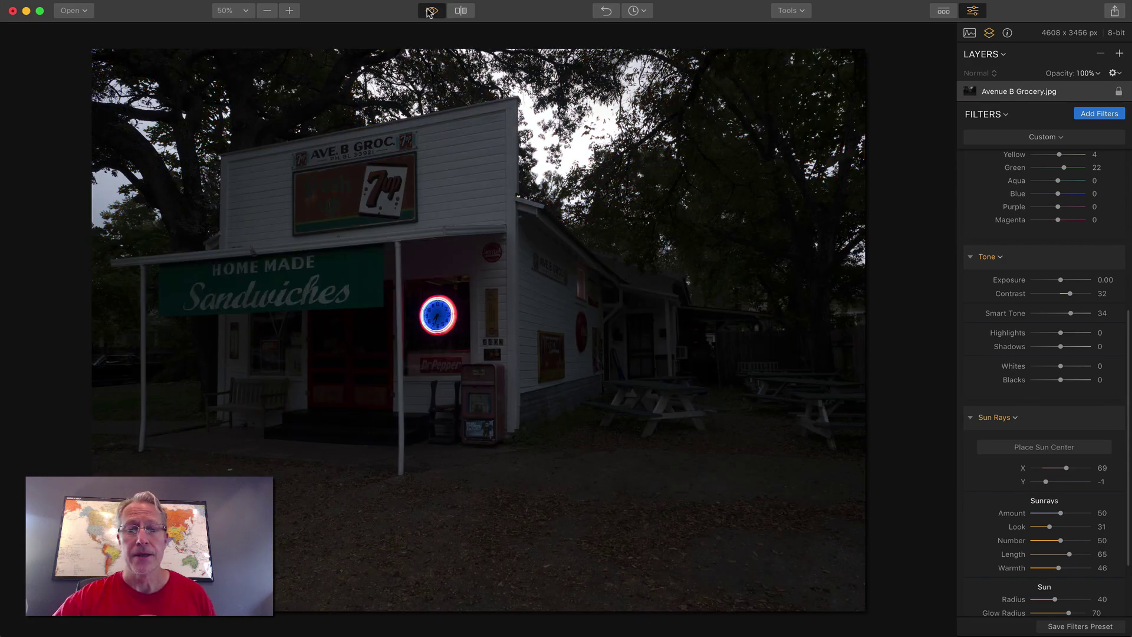
left_click(430, 12)
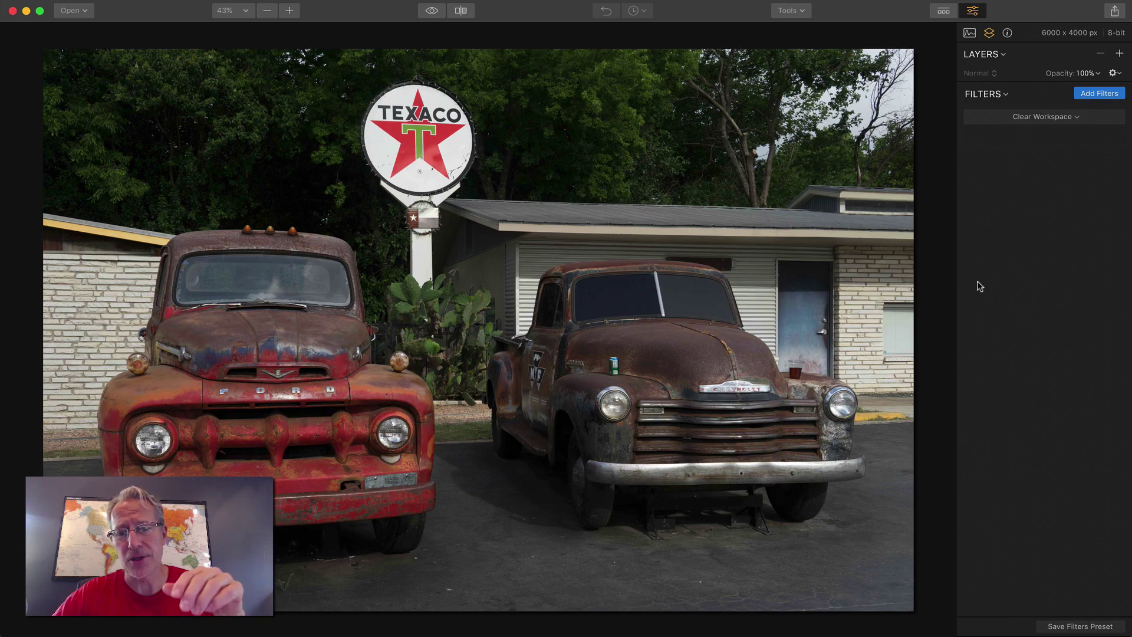
Step: Add the Grungywall texture as a new image layer
left_click(1117, 53)
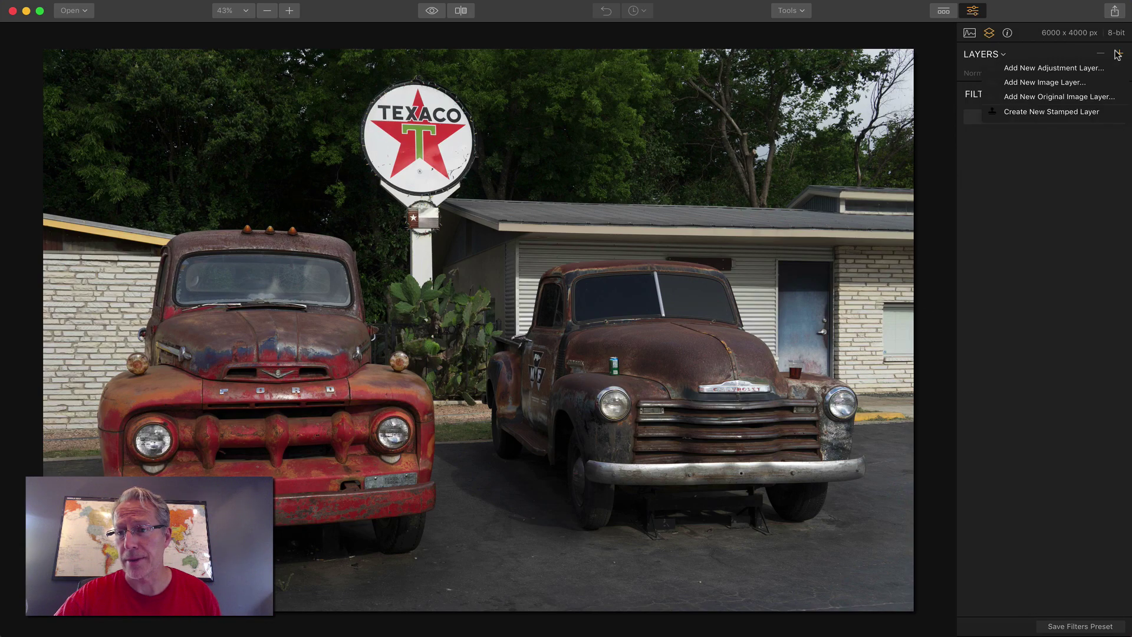
left_click(1069, 85)
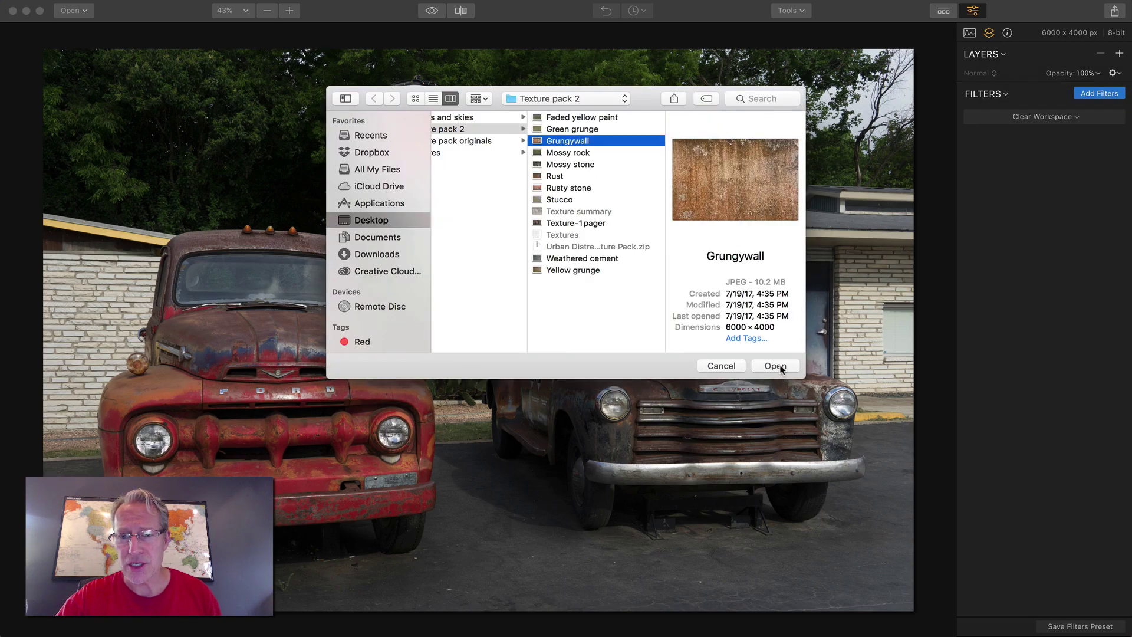
left_click(779, 367)
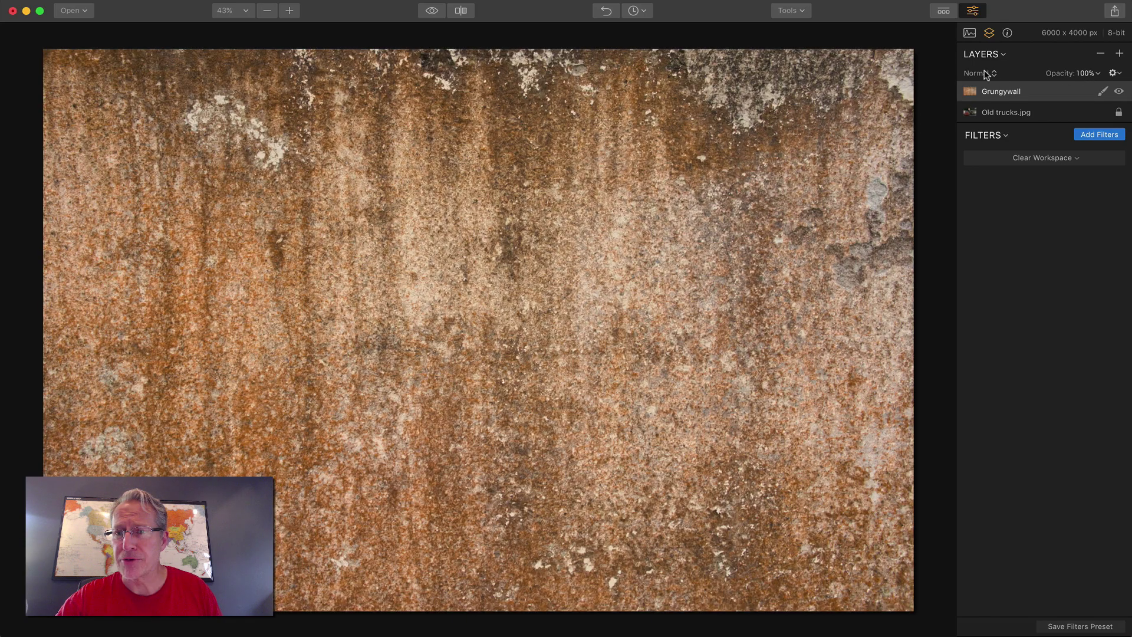
Step: Set the texture layer to Overlay blending at 65% opacity
left_click(985, 73)
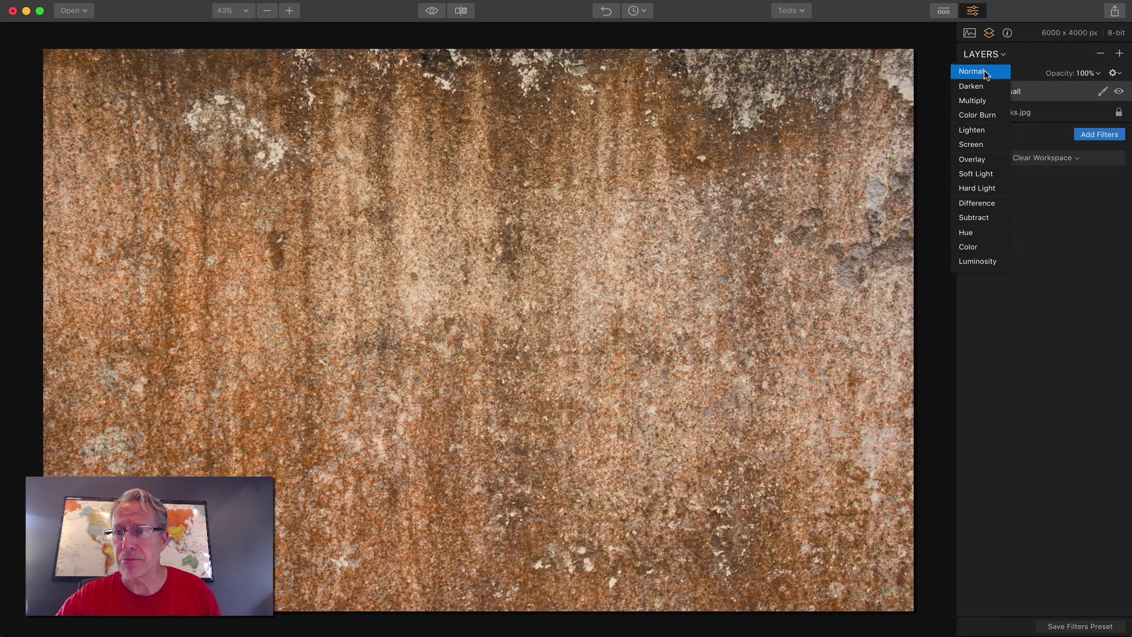
left_click(979, 160)
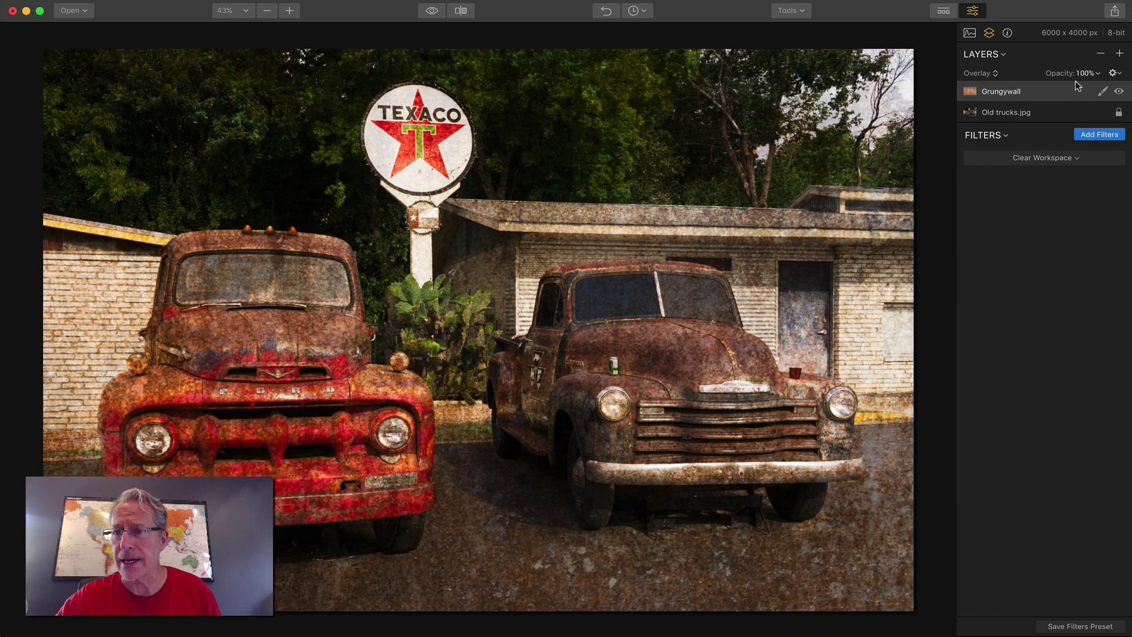
left_click(1085, 73)
left_click_drag(1110, 86, 1092, 86)
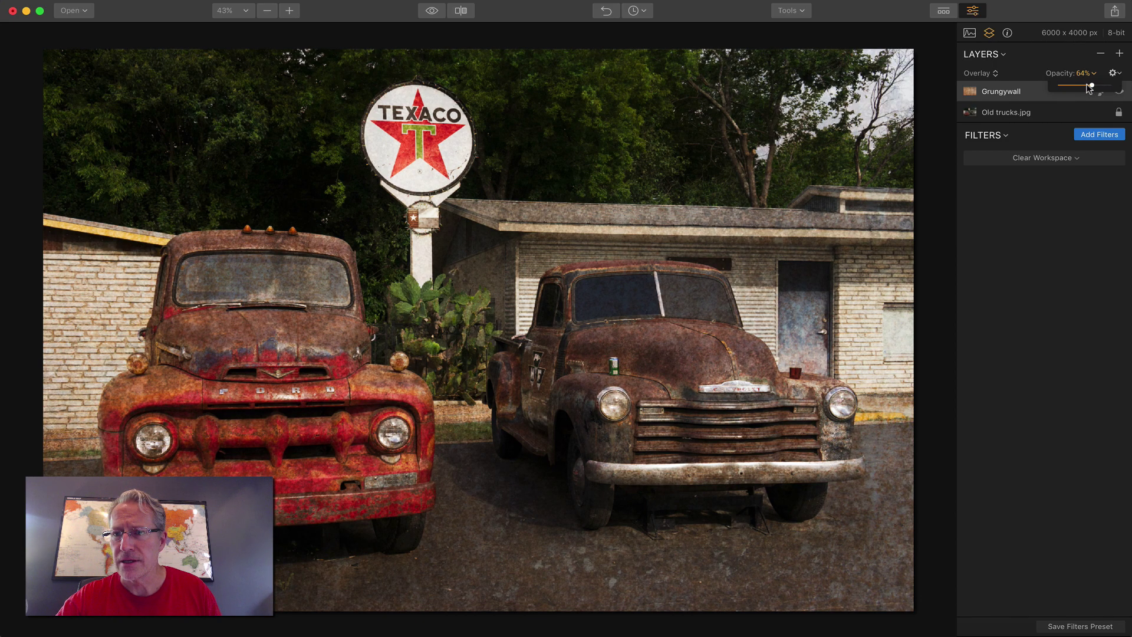
left_click(1020, 68)
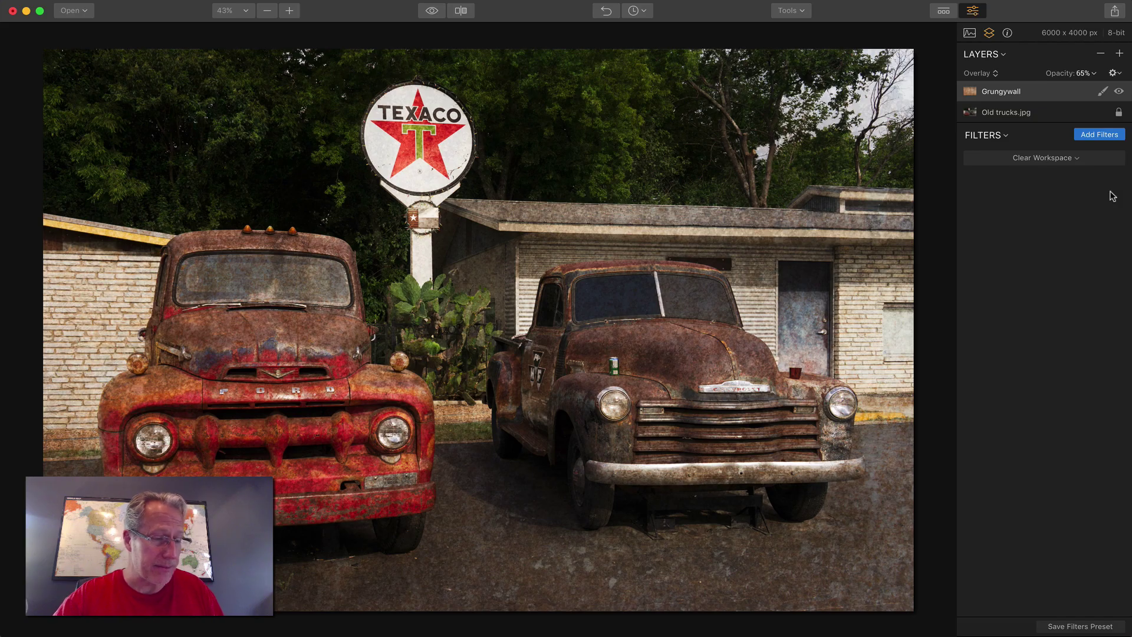
Step: Start an erasing brush mask on the texture layer at 58% strength
left_click(1102, 92)
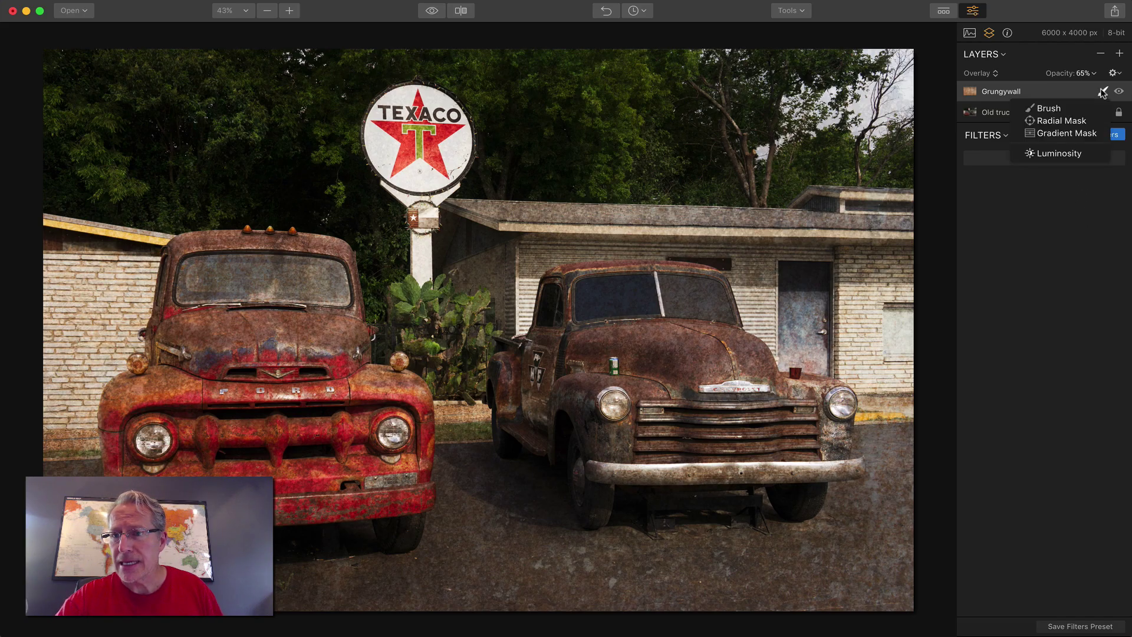
left_click(1059, 109)
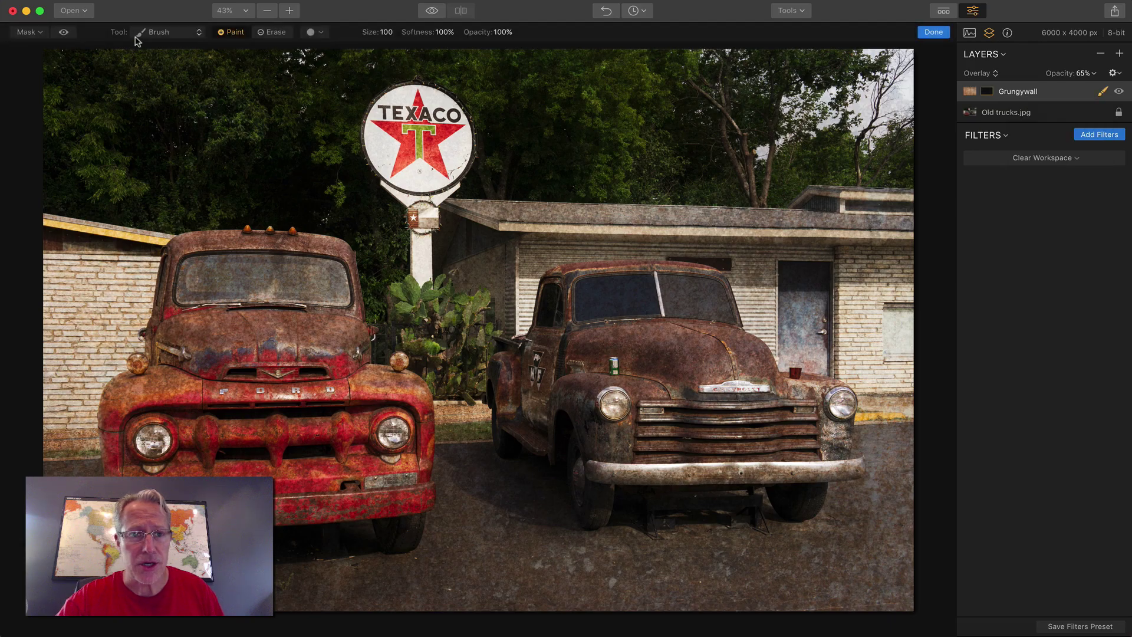
left_click(264, 32)
mouse_move(498, 33)
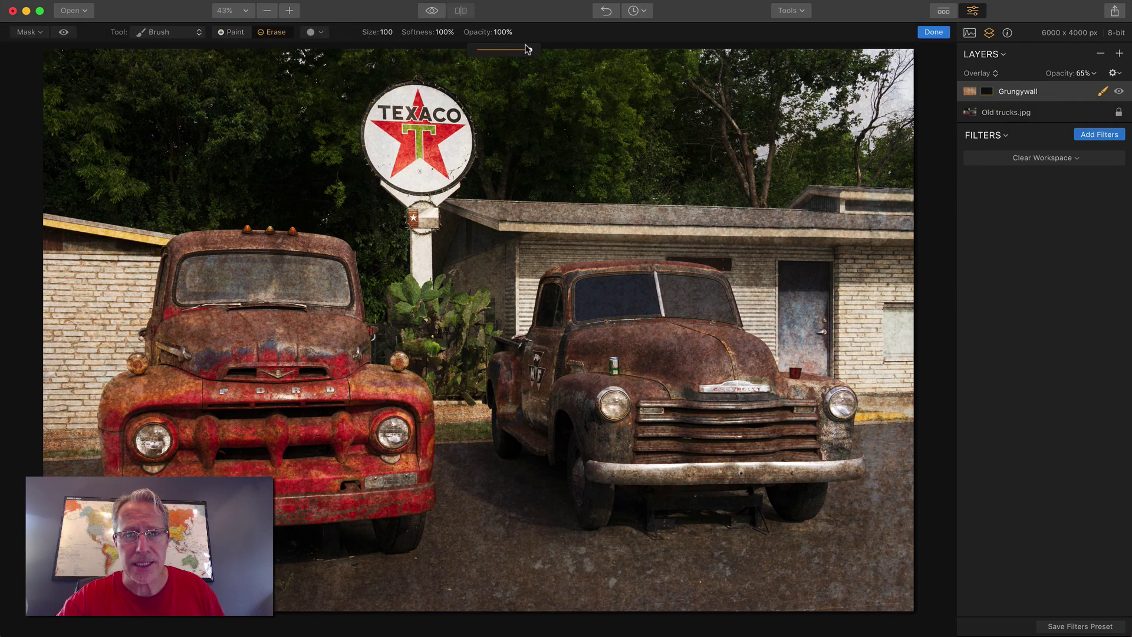
left_click_drag(528, 49, 507, 48)
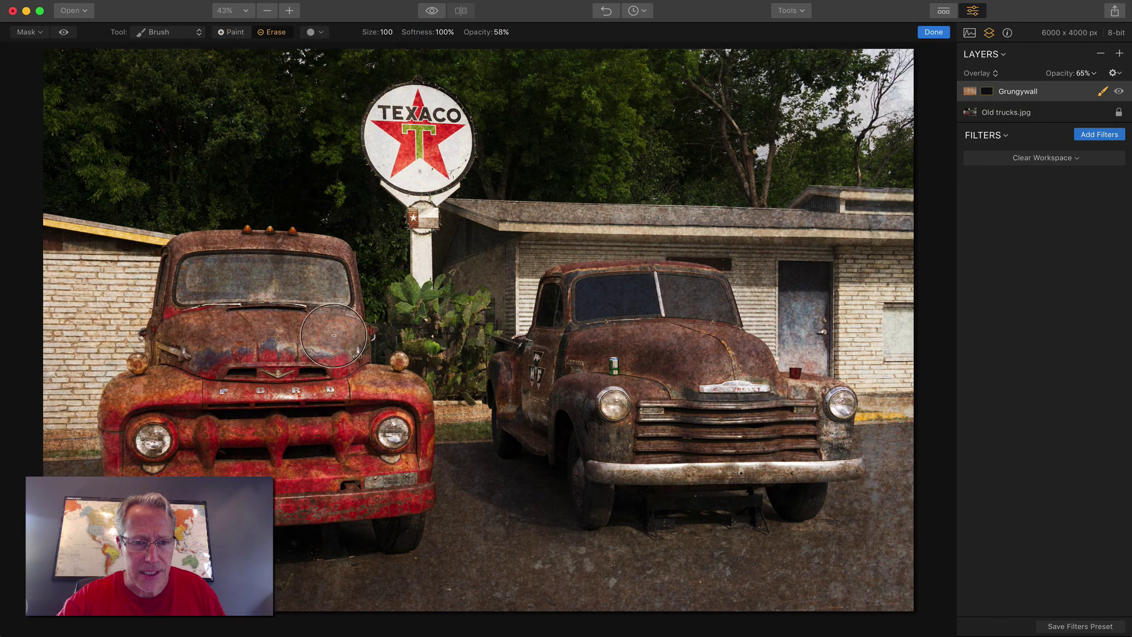
Step: Erase the grunge from the Ford's hood and the Chevy's windshield and hood
mouse_move(334, 335)
left_mouse_down()
mouse_move(296, 331)
mouse_move(332, 335)
mouse_move(324, 250)
mouse_move(309, 342)
mouse_move(217, 302)
mouse_move(317, 292)
mouse_move(233, 317)
mouse_move(266, 276)
mouse_move(211, 262)
mouse_move(276, 256)
mouse_move(180, 255)
mouse_move(303, 255)
mouse_move(317, 377)
mouse_move(397, 375)
mouse_move(411, 413)
mouse_move(398, 443)
mouse_move(338, 459)
mouse_move(412, 476)
mouse_move(393, 526)
mouse_move(250, 474)
mouse_move(333, 481)
mouse_move(245, 493)
mouse_move(367, 470)
mouse_move(227, 428)
mouse_move(225, 372)
mouse_move(197, 420)
mouse_move(208, 308)
mouse_move(202, 323)
mouse_move(183, 254)
mouse_move(159, 414)
mouse_move(174, 333)
mouse_move(126, 436)
left_mouse_up()
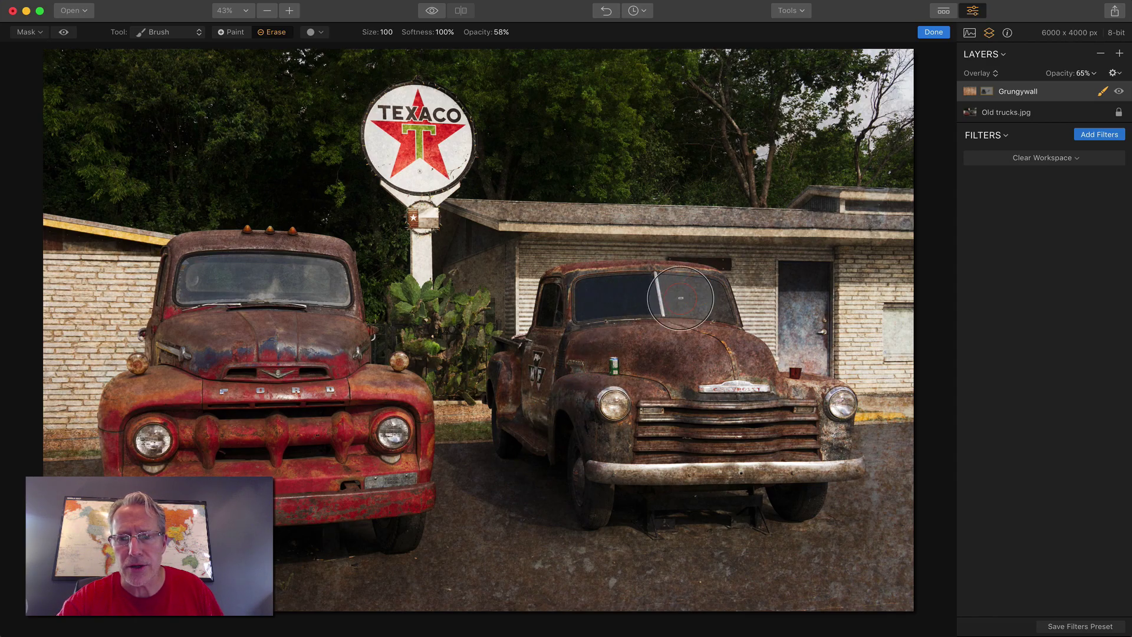
mouse_move(680, 298)
left_mouse_down()
mouse_move(754, 351)
mouse_move(708, 355)
mouse_move(808, 402)
left_mouse_up()
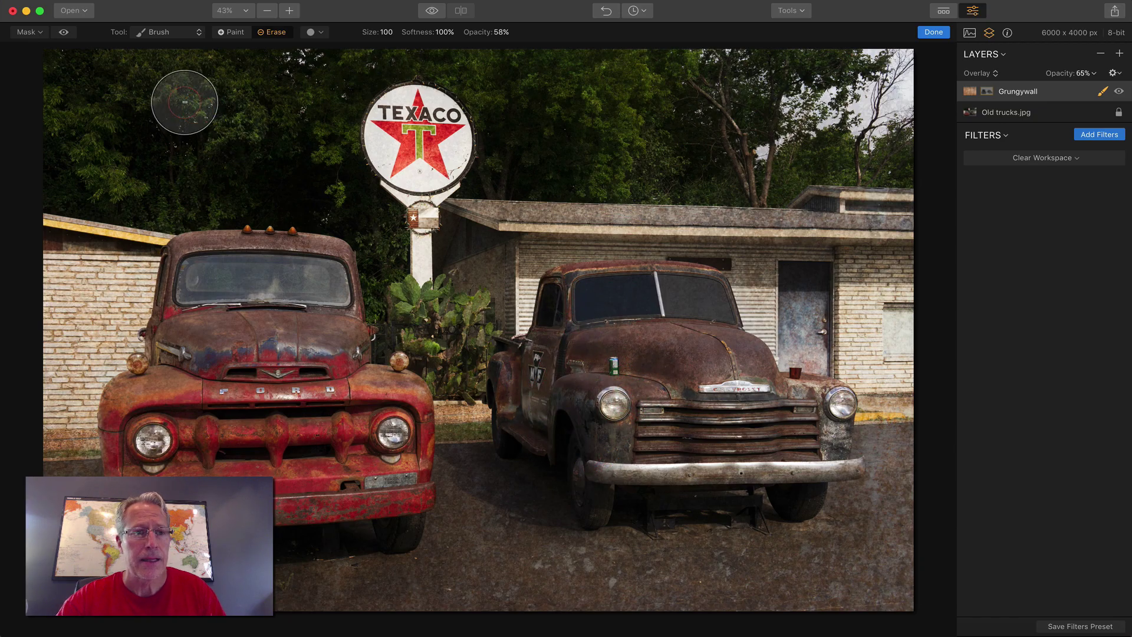
left_click(64, 32)
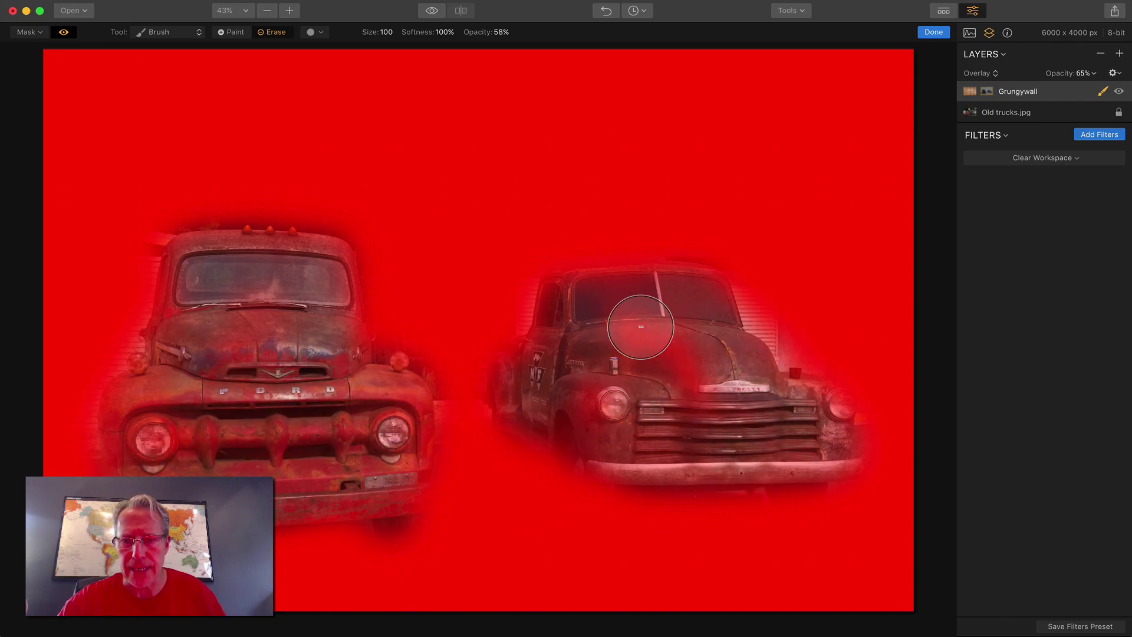
mouse_move(641, 326)
left_mouse_down()
mouse_move(640, 389)
mouse_move(575, 358)
mouse_move(694, 382)
mouse_move(583, 372)
mouse_move(570, 414)
left_mouse_up()
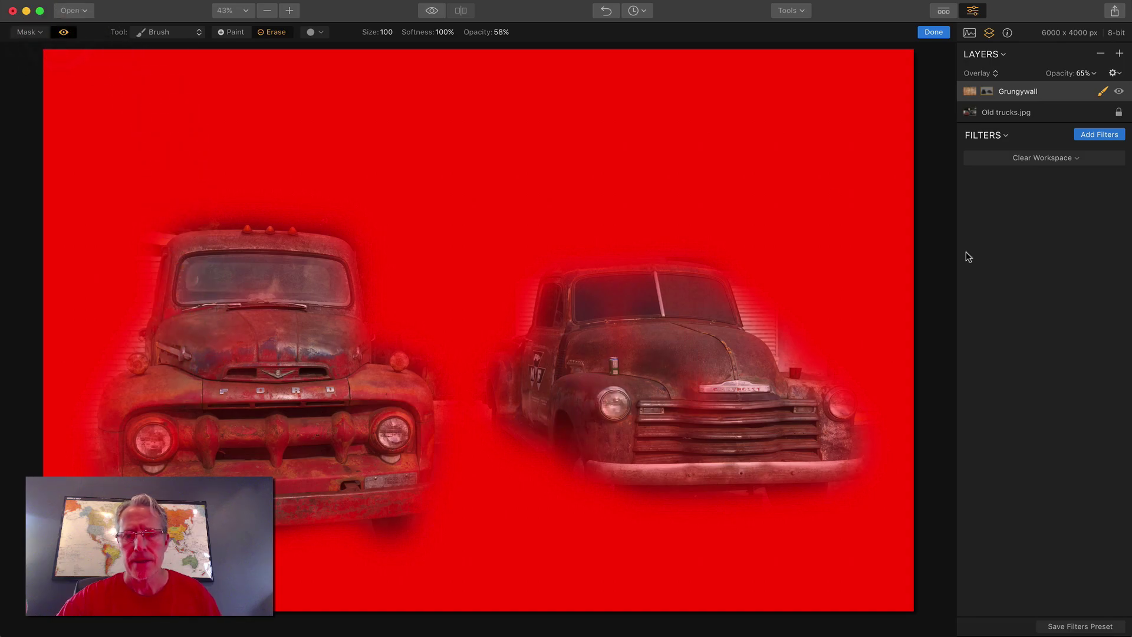
left_click(63, 32)
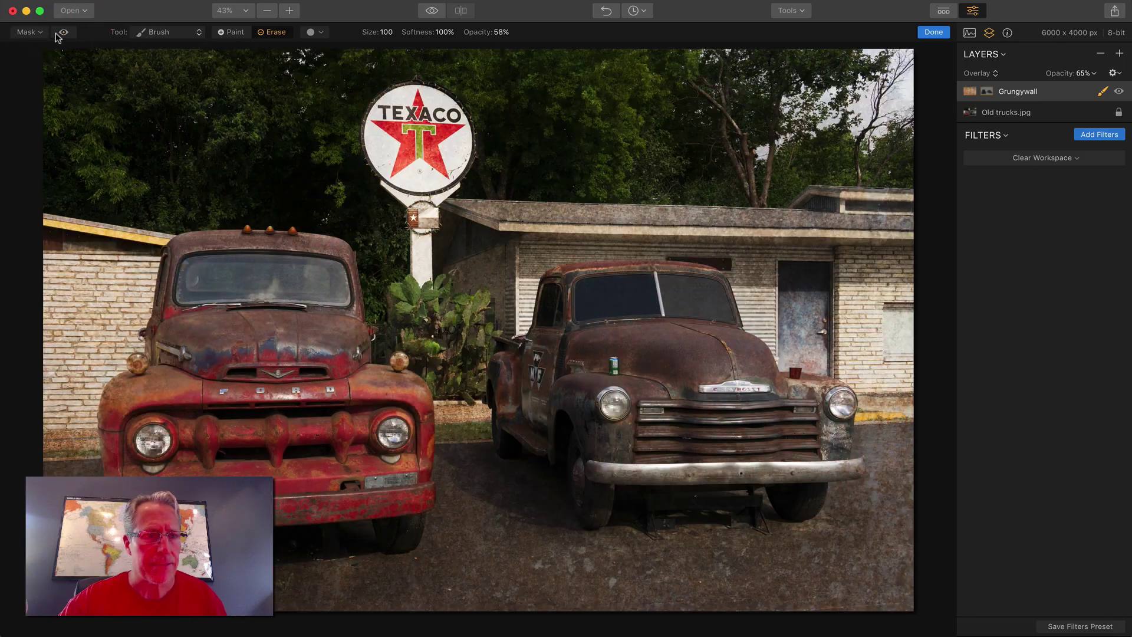
left_click(937, 33)
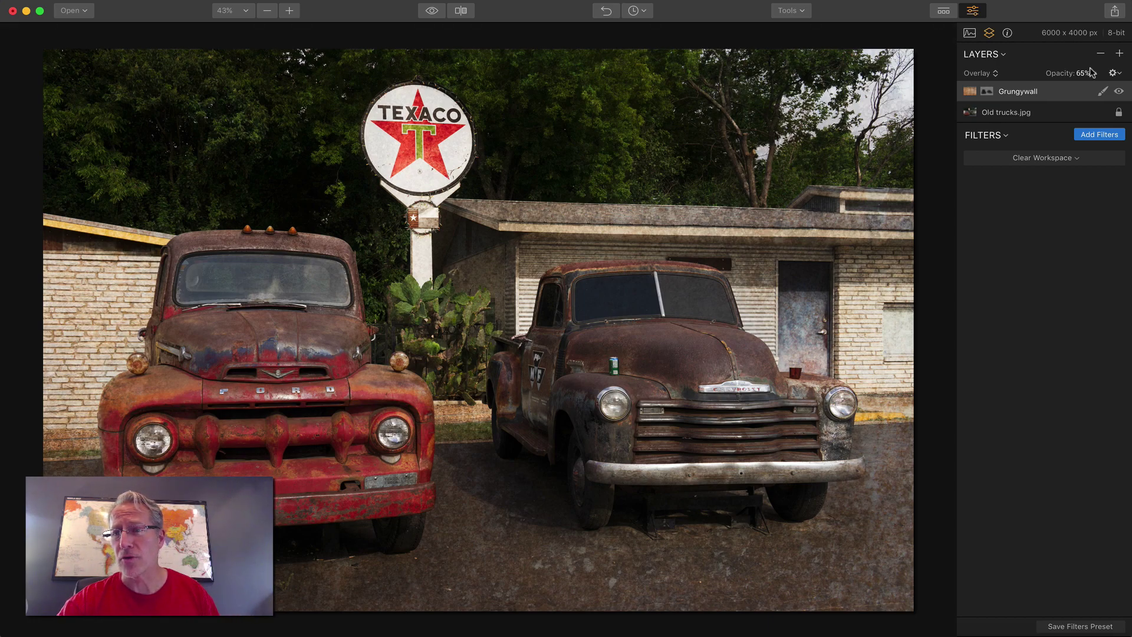
Step: Create Layer 1 holding Accent - AI Filter, Structure, Tone, Dodge & Burn and Vignette
left_click(1118, 55)
left_click(1091, 66)
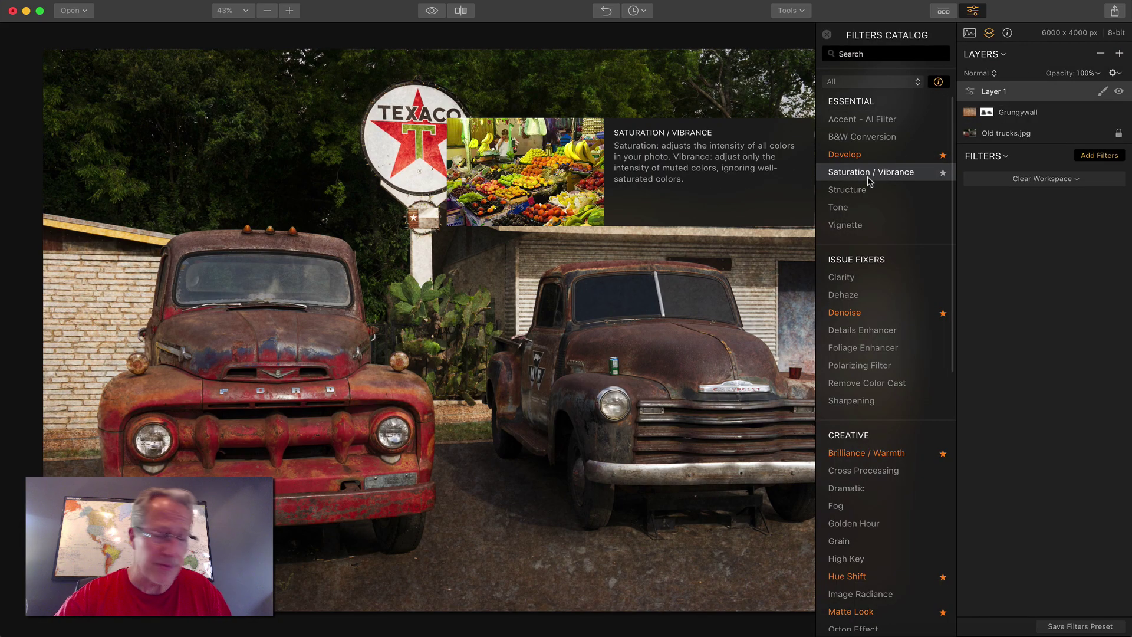
left_click(884, 121)
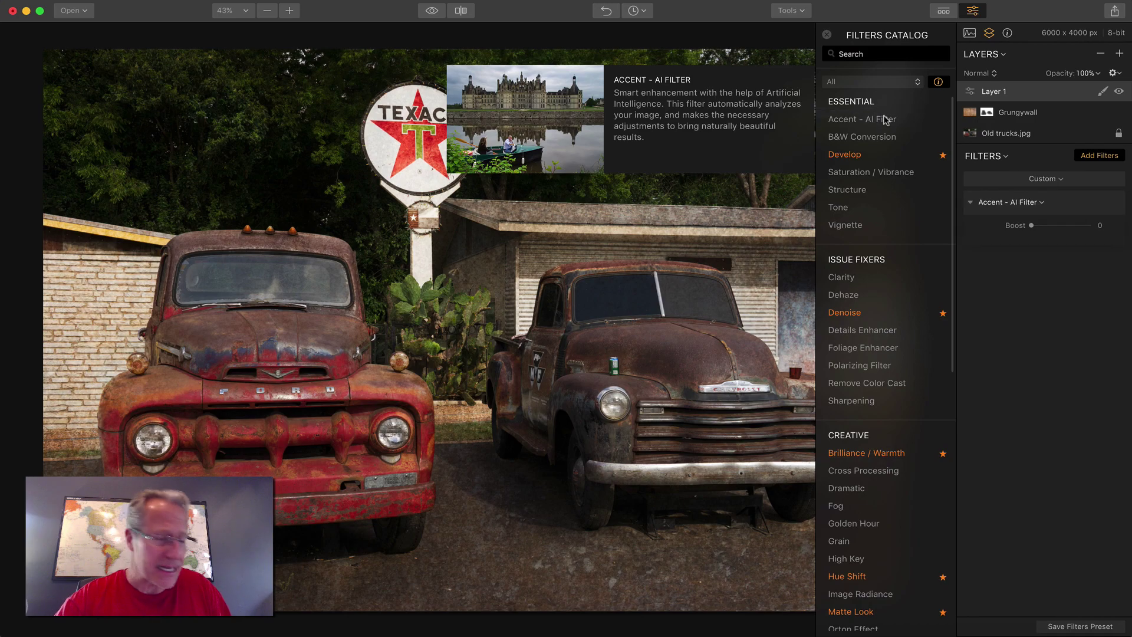
left_click(887, 190)
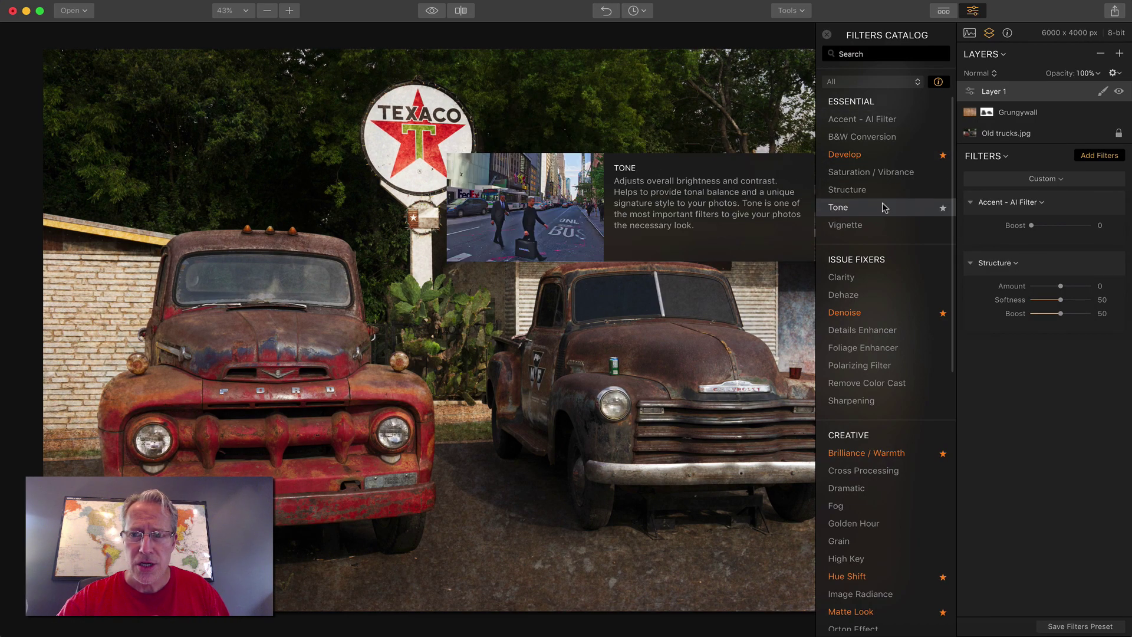
left_click(884, 207)
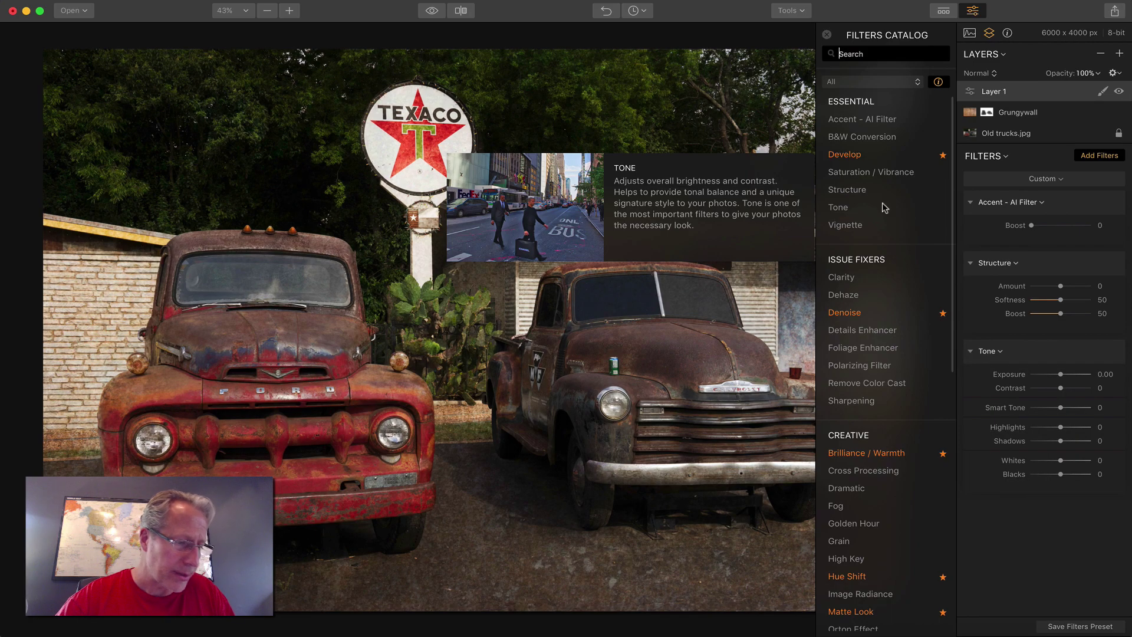
scroll(887, 323, "down", 10)
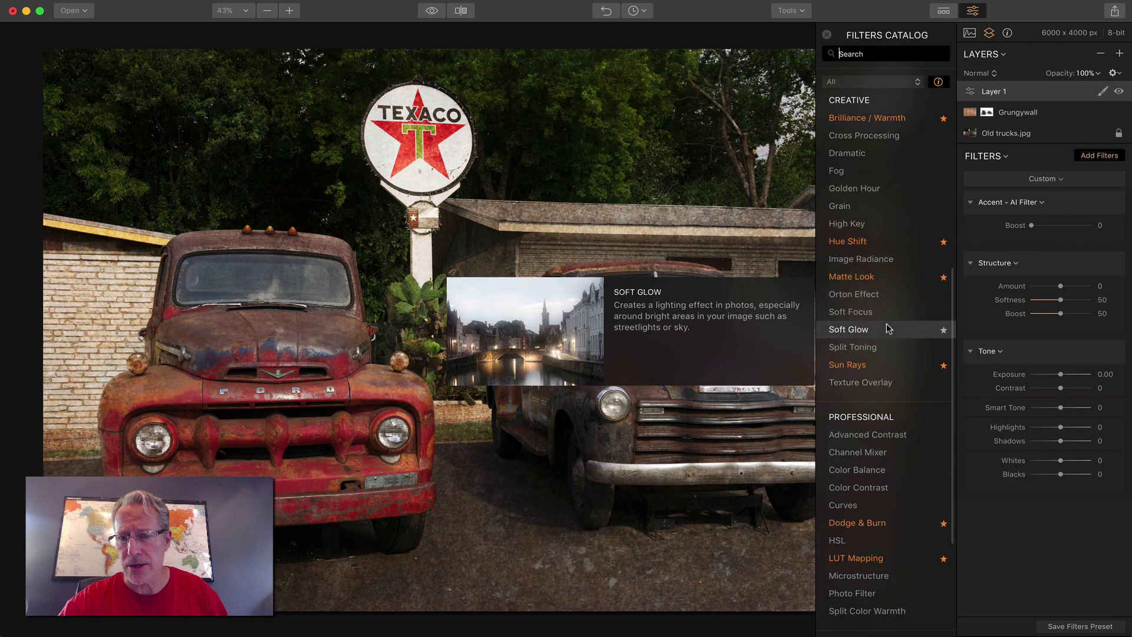
left_click(887, 360)
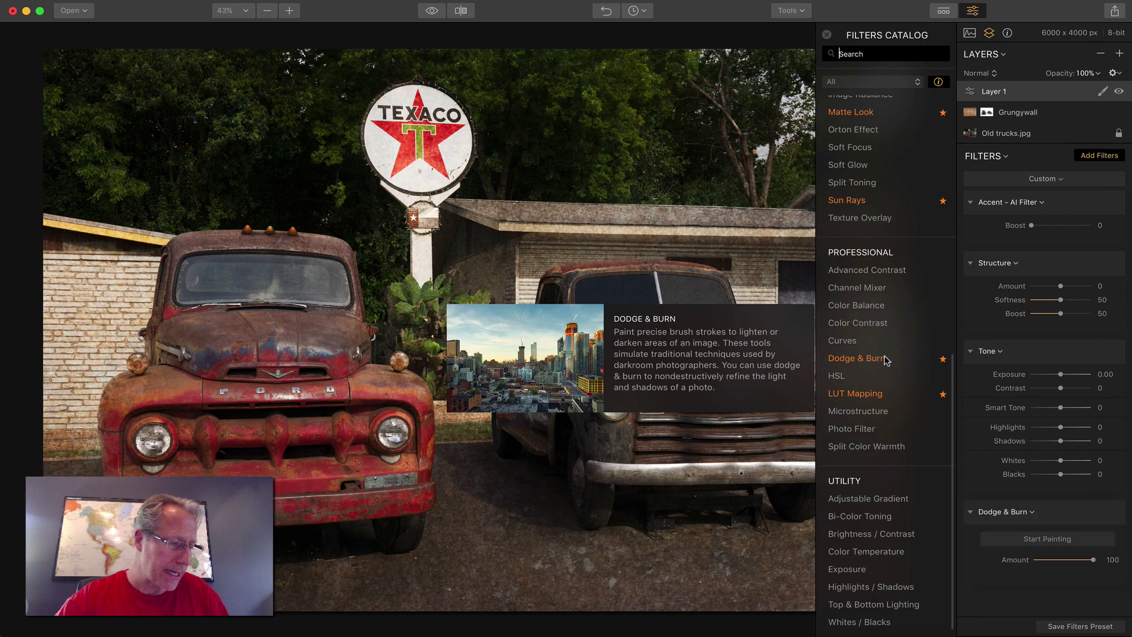
scroll(885, 389, "up", 10)
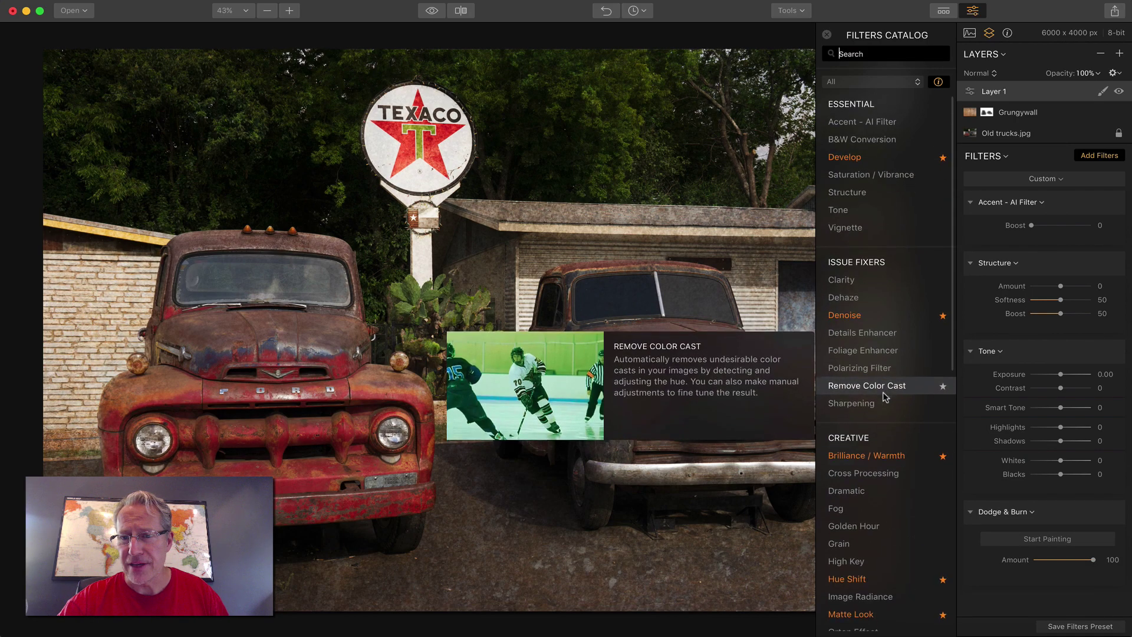
left_click(873, 225)
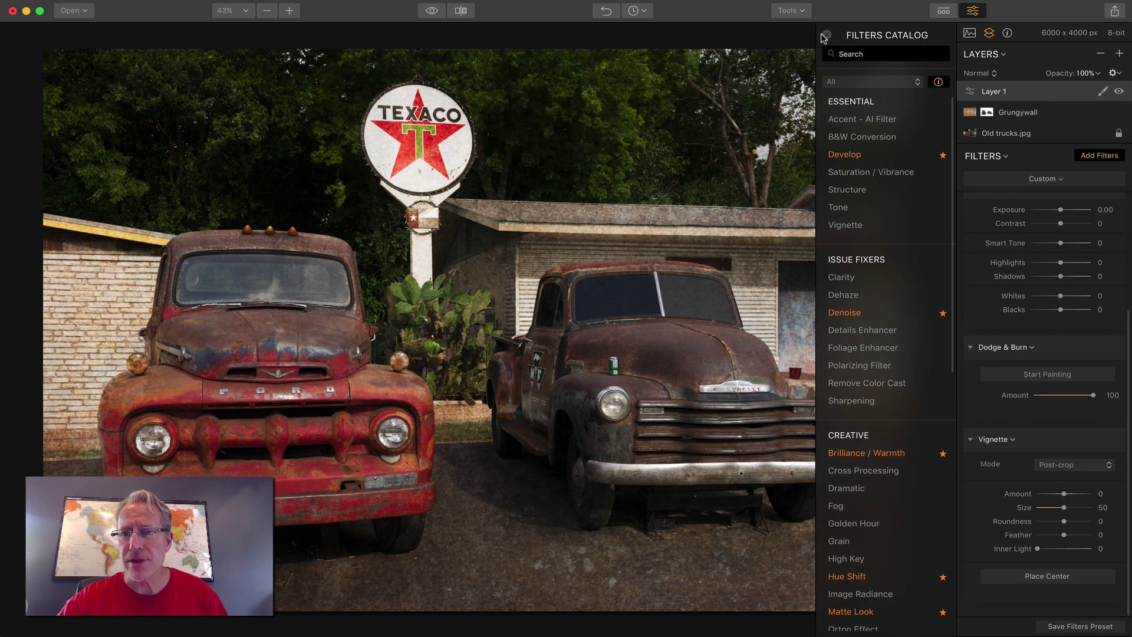
Step: Set Accent Boost to 24, Contrast to 39 and Smart Tone to 14
left_click(825, 34)
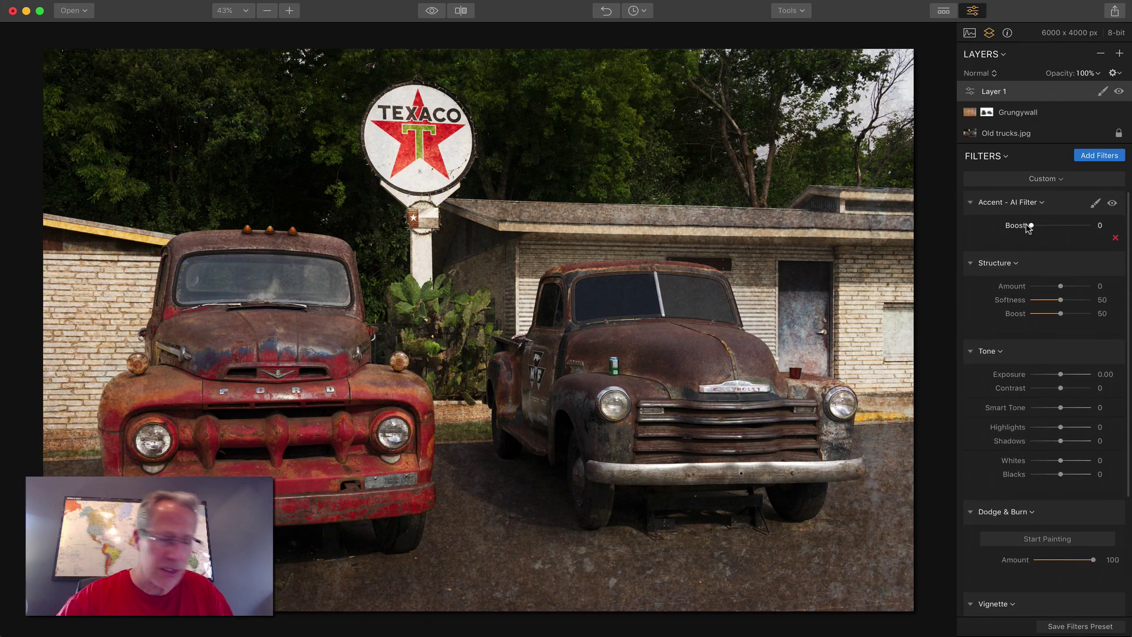
left_click_drag(1028, 226, 1042, 227)
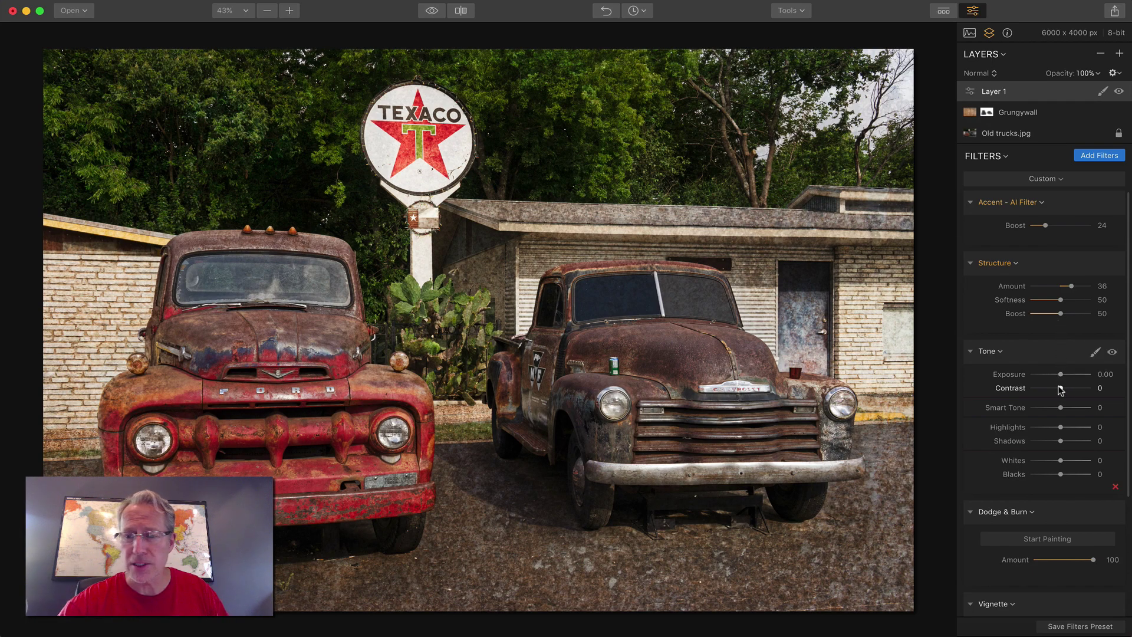
left_click_drag(1061, 390, 1070, 390)
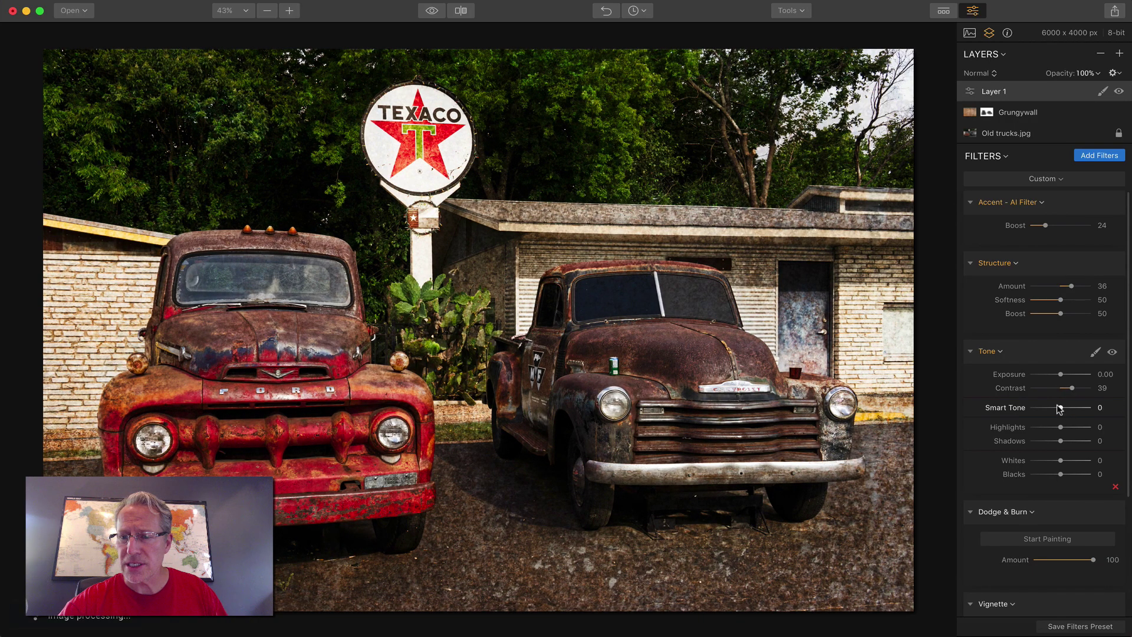
left_click_drag(1061, 407, 1065, 408)
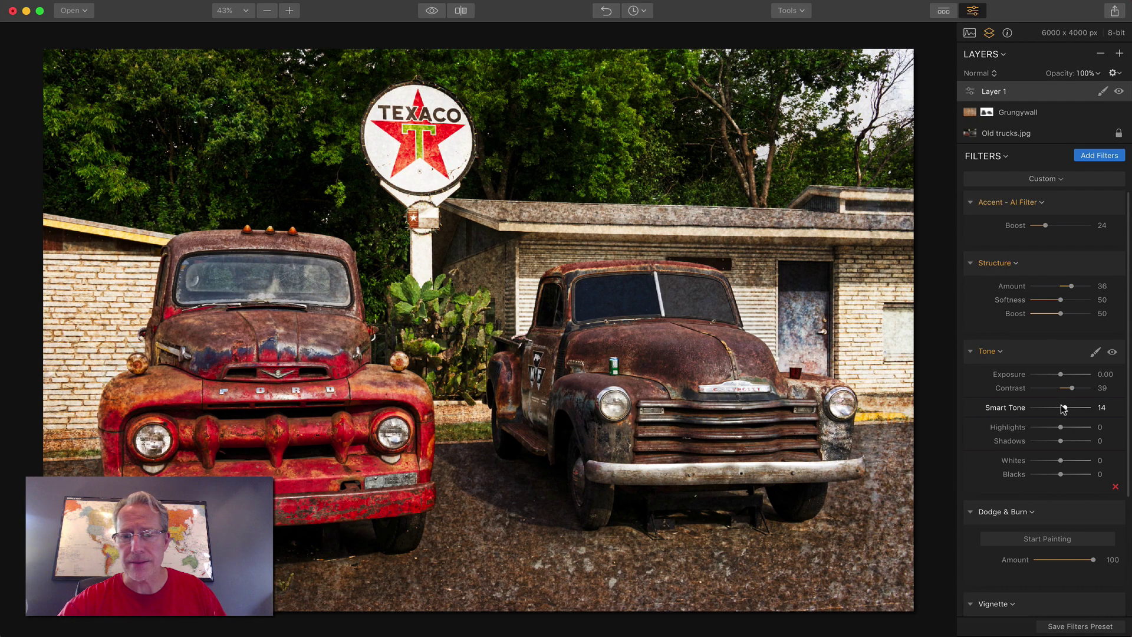
Step: Compare with Tone off and on, then darken the edges with Vignette -78
left_click(1113, 353)
left_click(1112, 353)
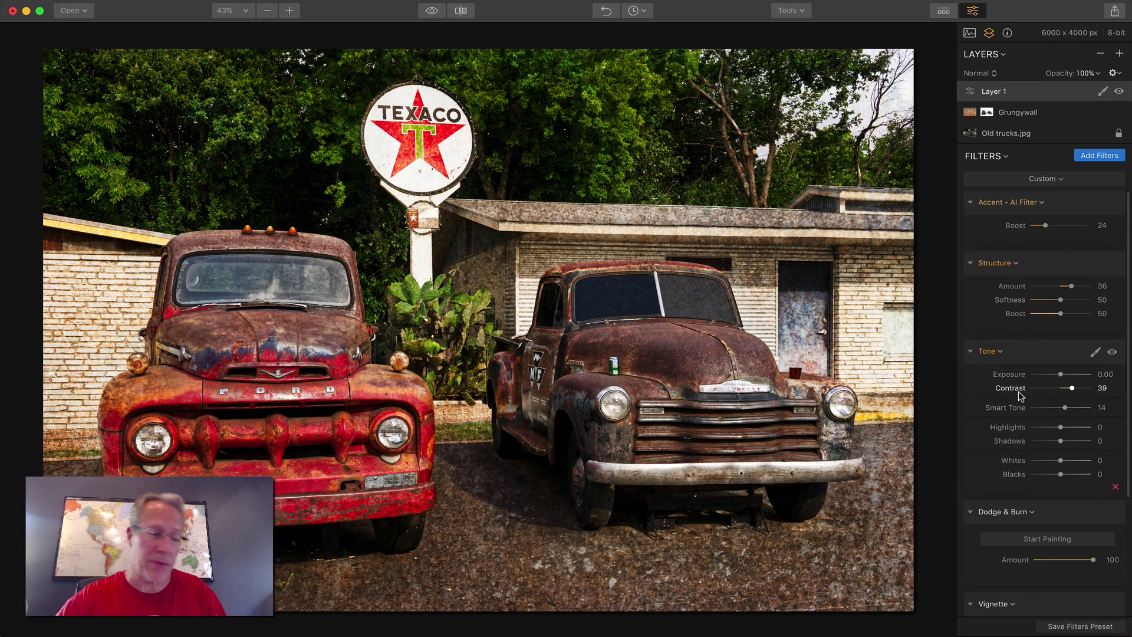
scroll(1029, 460, "down", 5)
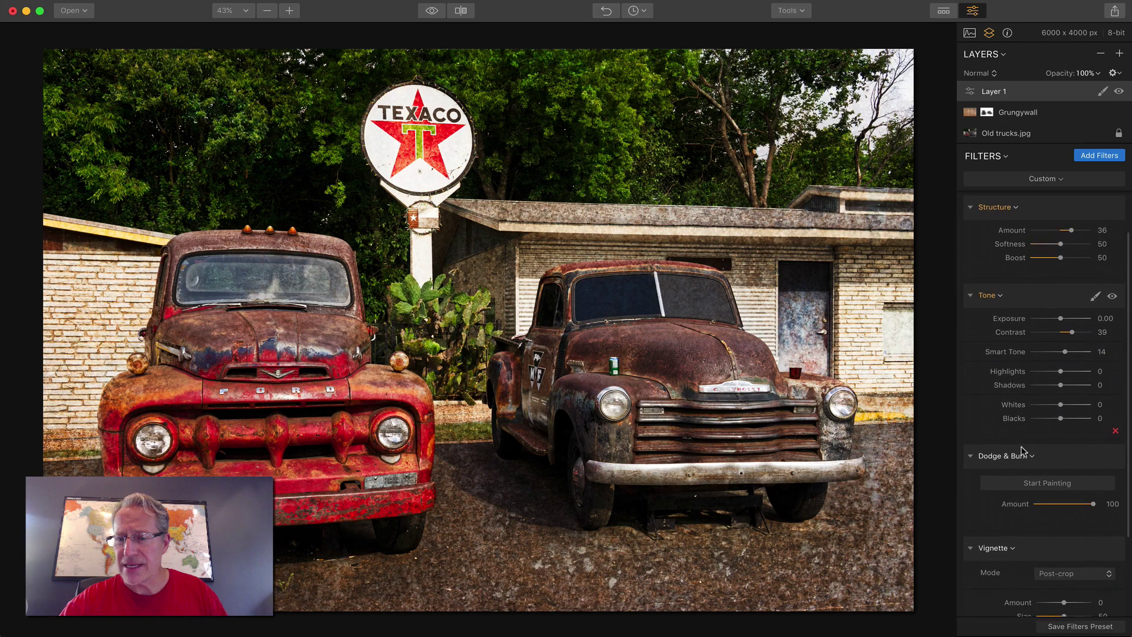
left_click_drag(1064, 531, 1043, 531)
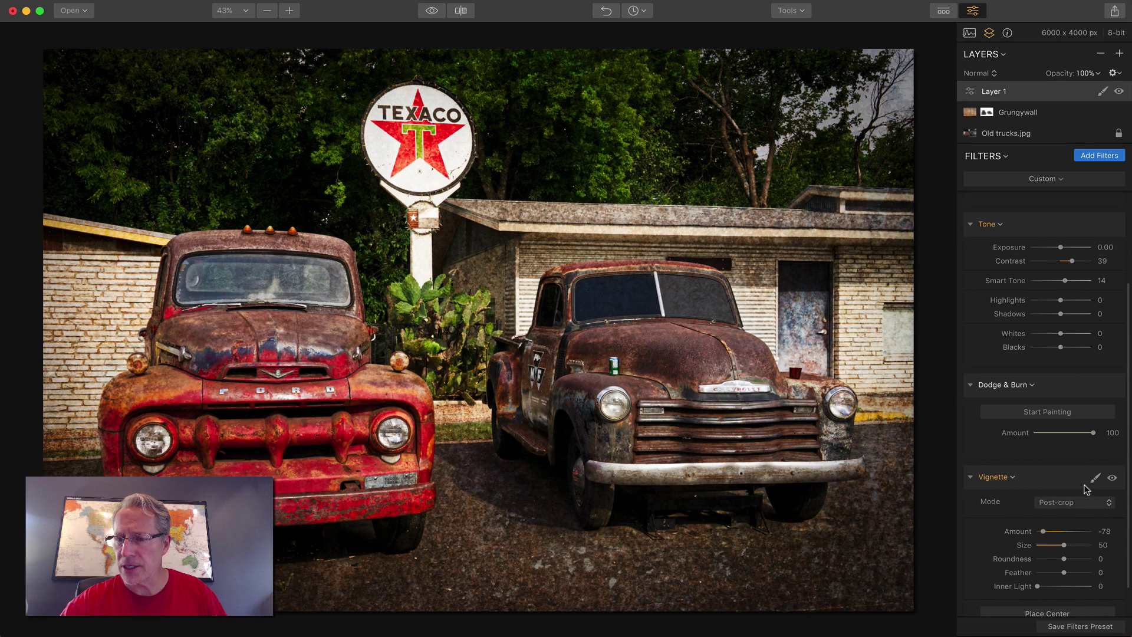
Step: Reset the Vignette Amount to 0
left_click(994, 478)
left_click(991, 446)
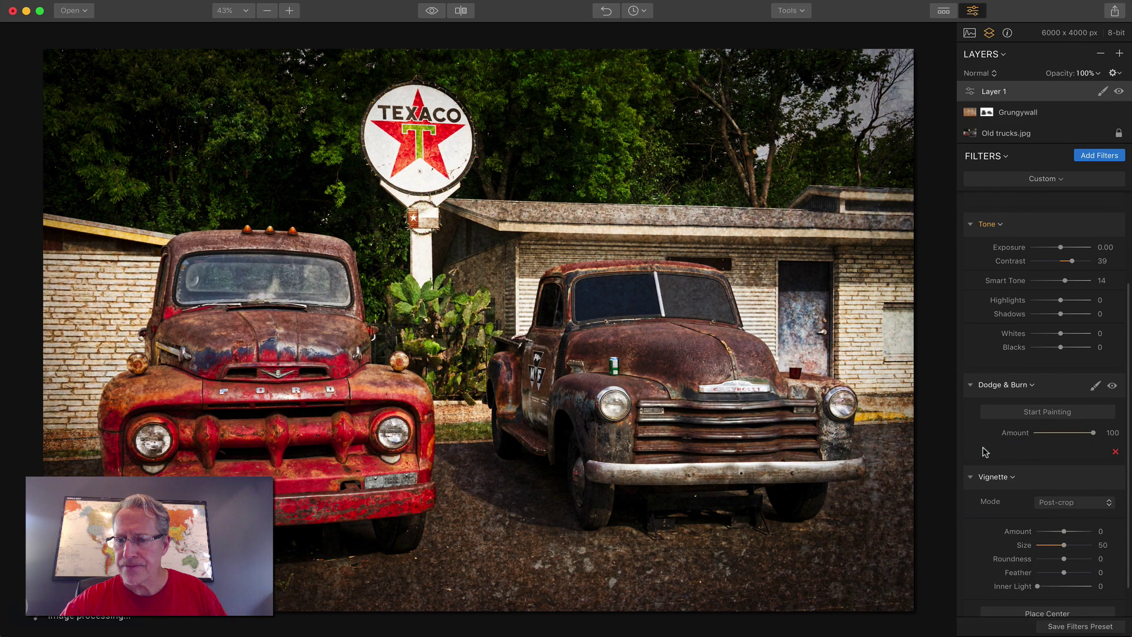
scroll(1038, 483, "down", 1)
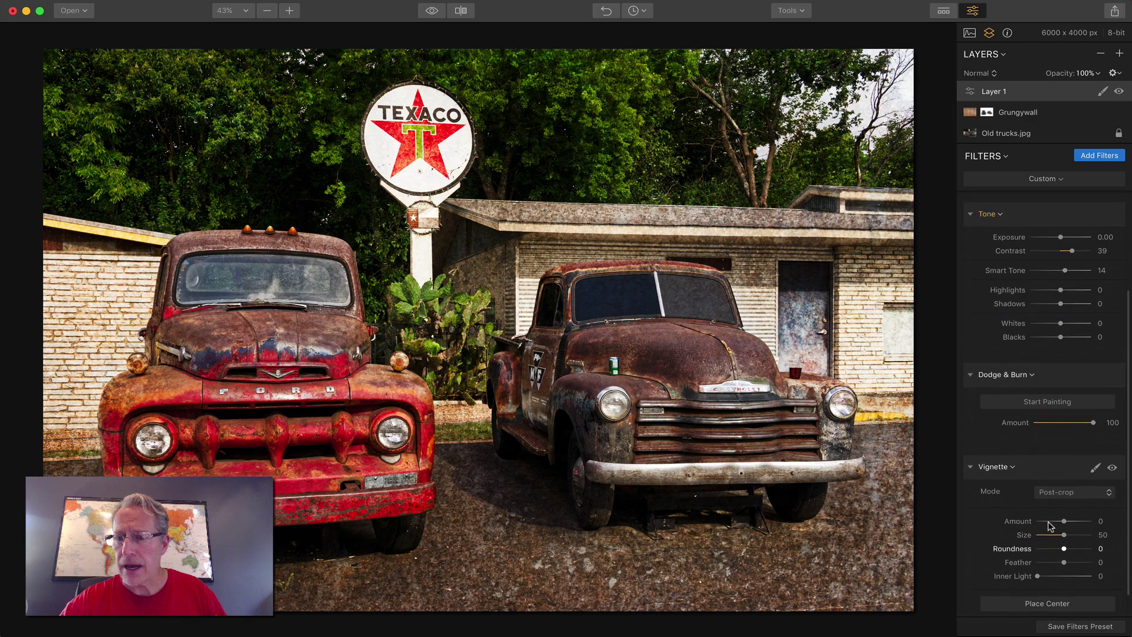
Step: Paint Dodge & Burn darkening at 49% over the brick wall and building
left_click(1049, 402)
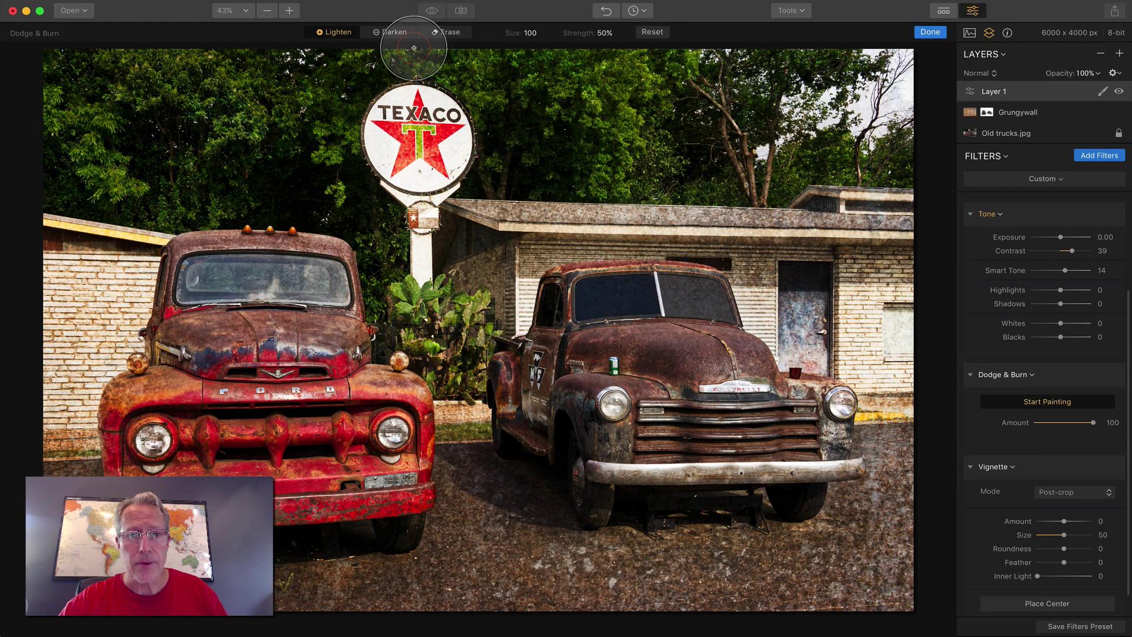
left_click(381, 33)
left_click(605, 33)
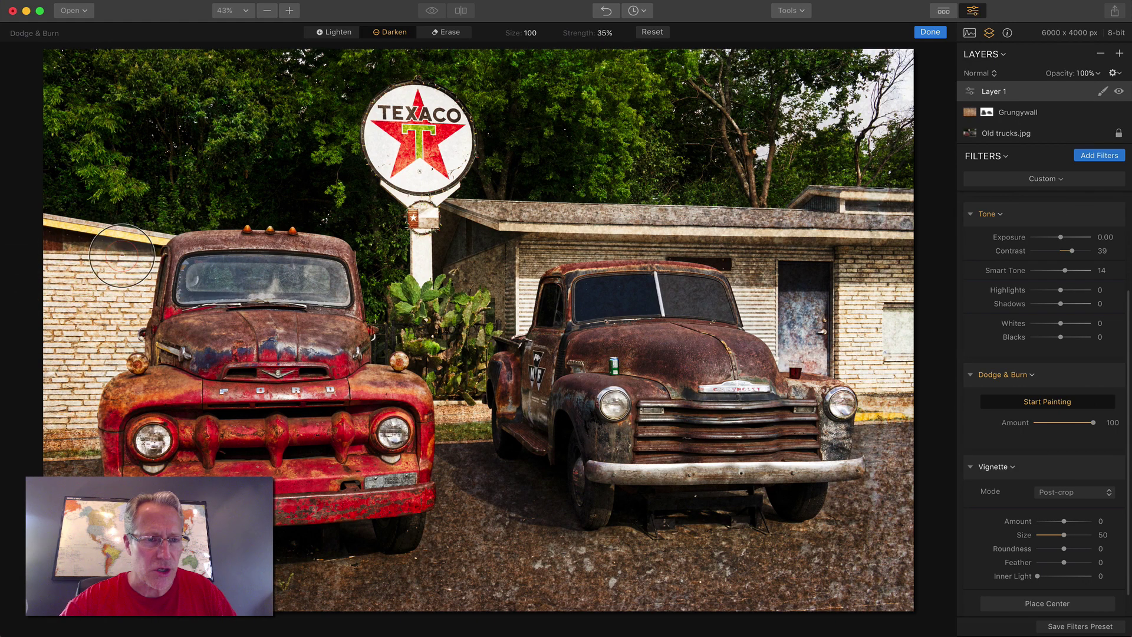
mouse_move(122, 255)
left_mouse_down()
mouse_move(77, 362)
mouse_move(90, 317)
mouse_move(98, 332)
mouse_move(120, 299)
mouse_move(59, 431)
mouse_move(63, 351)
mouse_move(84, 298)
mouse_move(133, 295)
left_mouse_up()
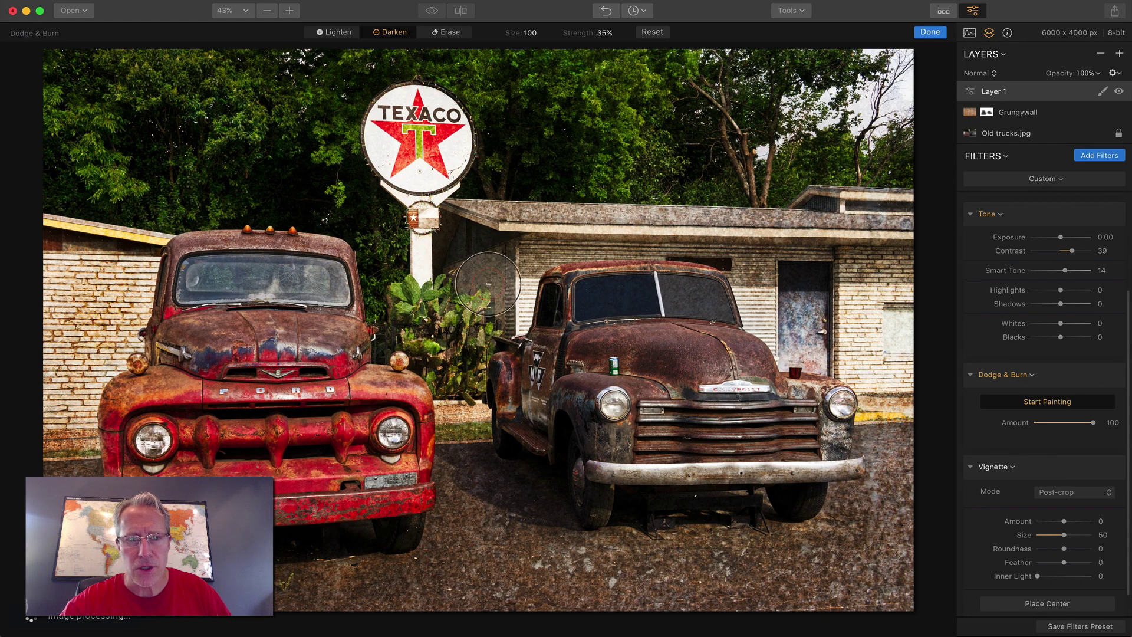
mouse_move(488, 284)
left_mouse_down()
mouse_move(507, 230)
mouse_move(695, 223)
mouse_move(768, 287)
mouse_move(781, 273)
mouse_move(836, 283)
mouse_move(901, 343)
left_mouse_up()
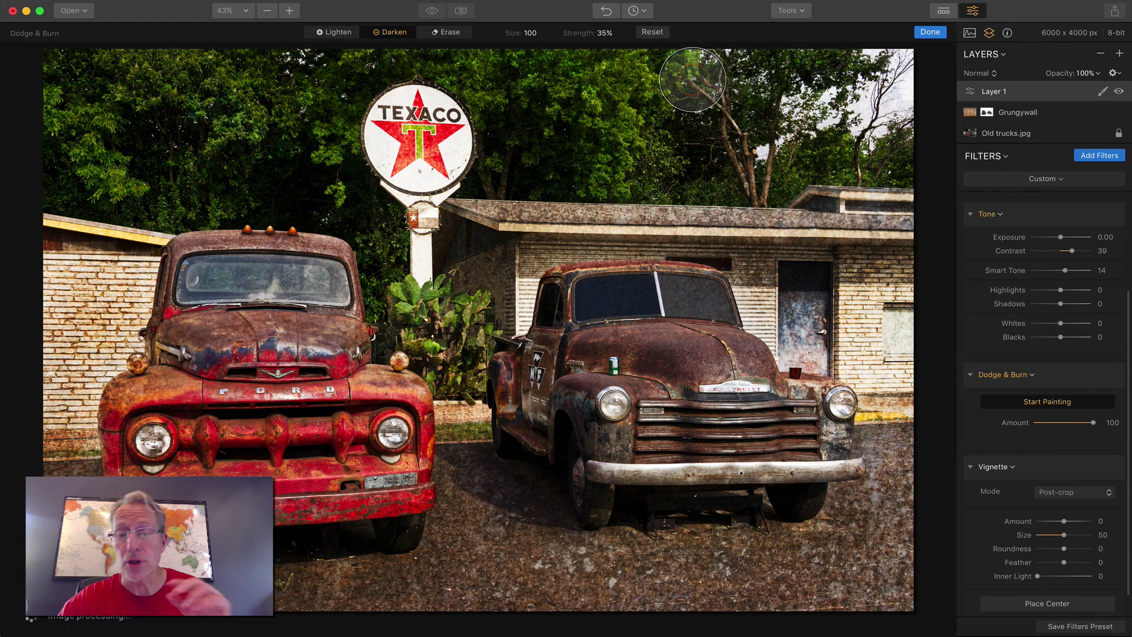
left_click(606, 33)
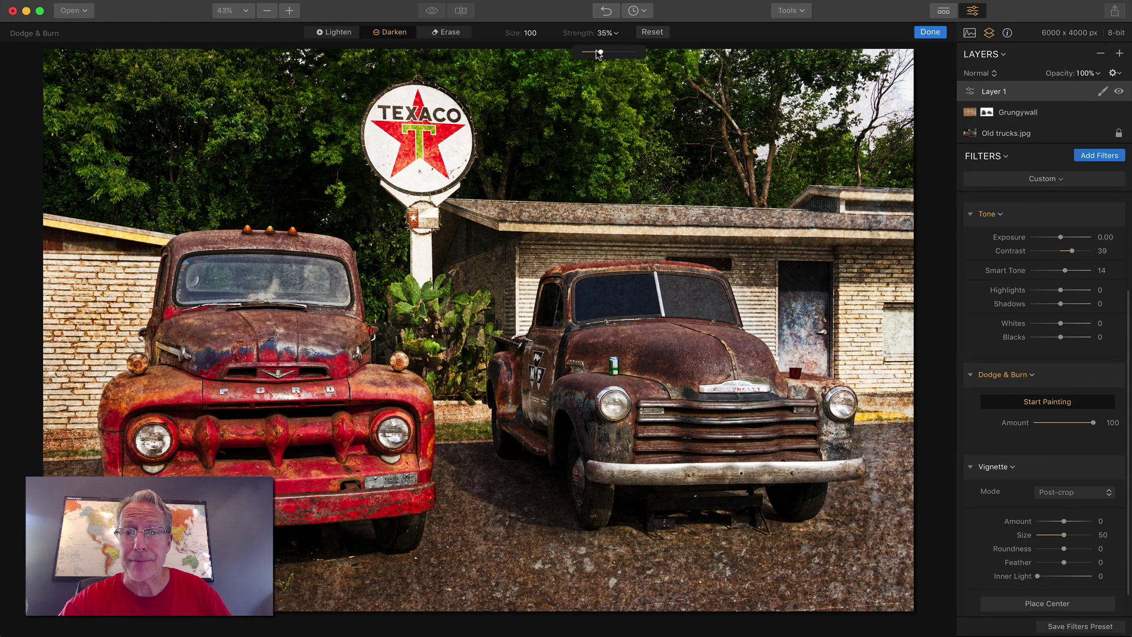
left_click_drag(601, 51, 604, 54)
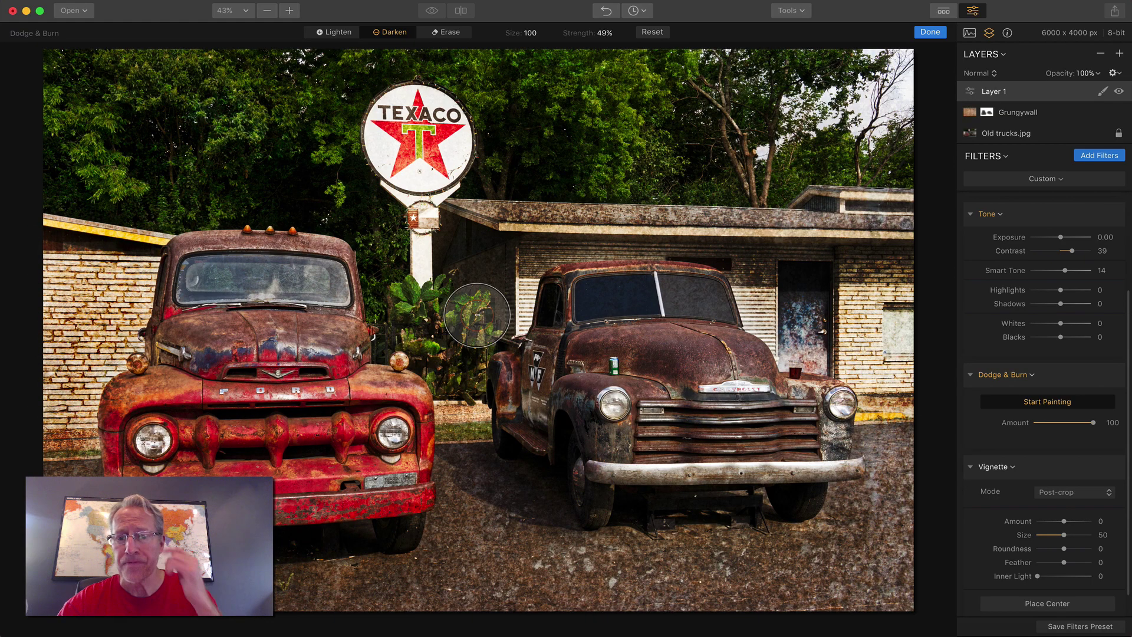
left_click(931, 32)
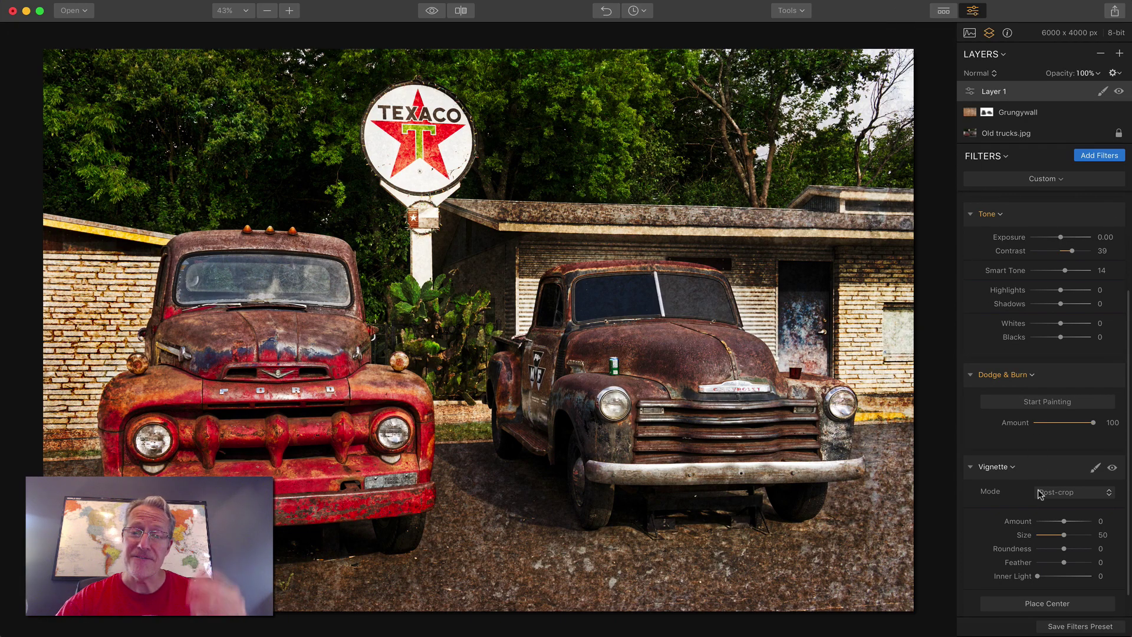
mouse_move(1083, 446)
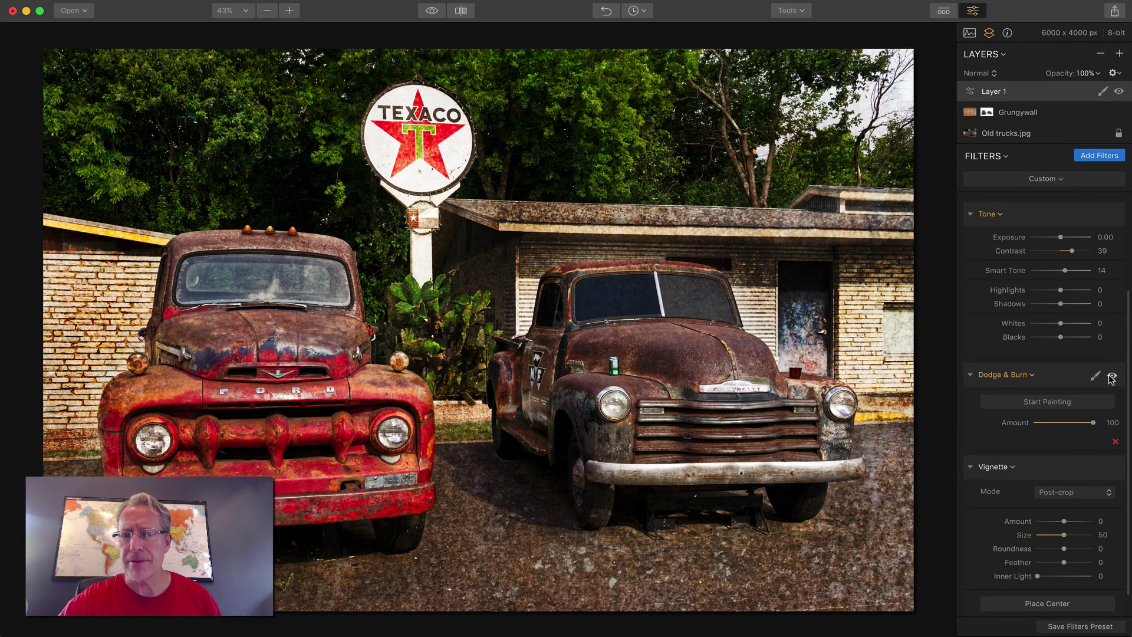
left_click(1113, 376)
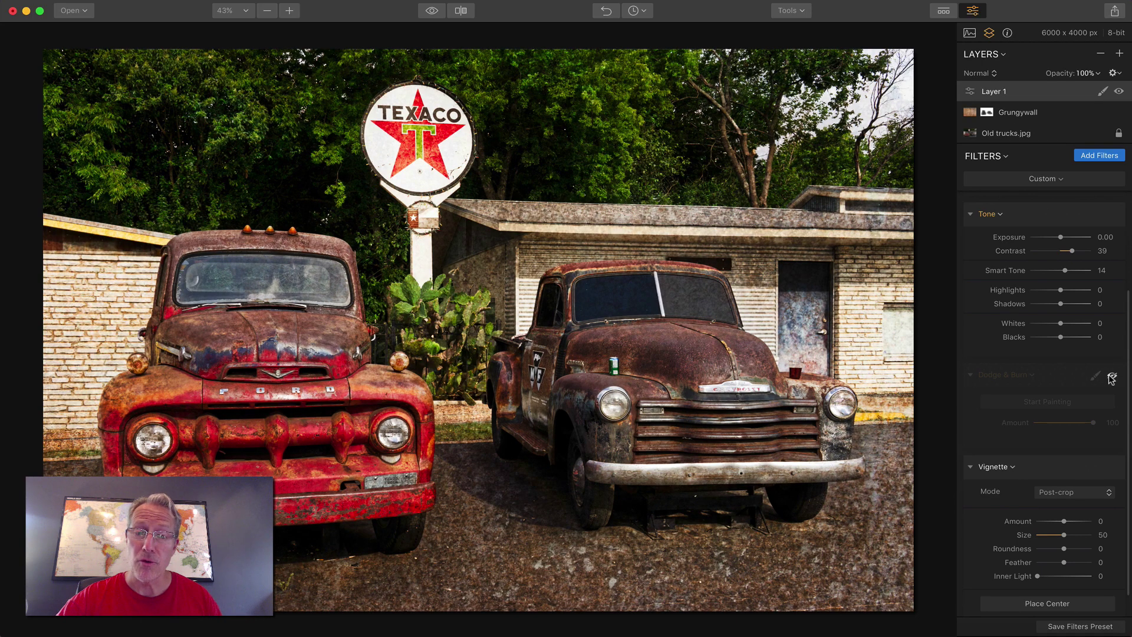
left_click(1111, 377)
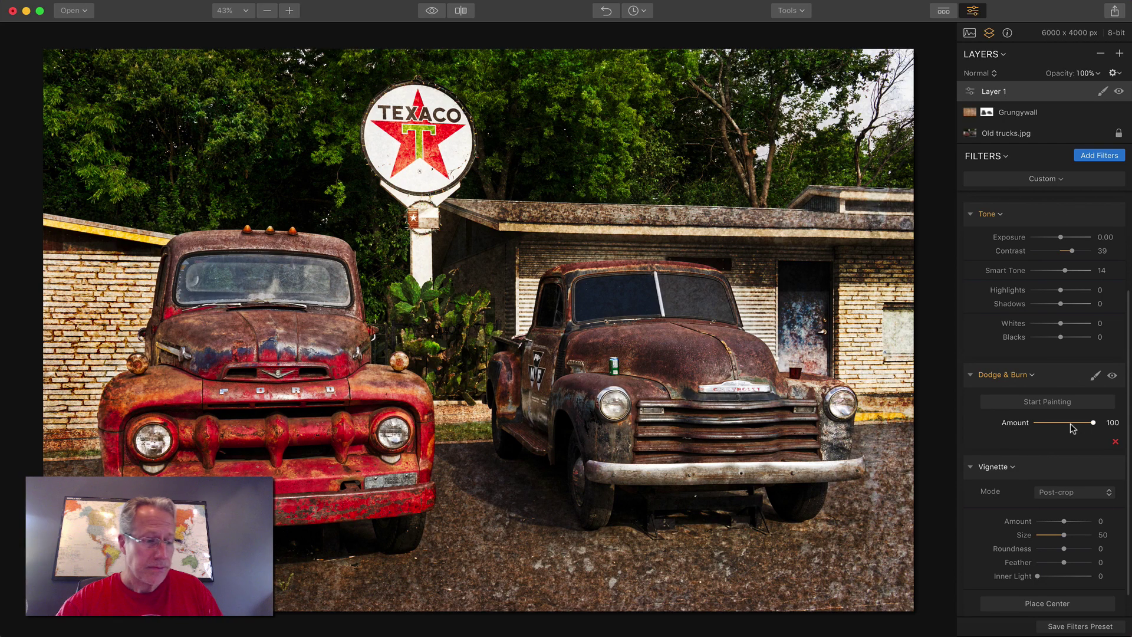
Step: Apply a strong dark vignette and raise its Size and Inner Light
scroll(1071, 424, "down", 1)
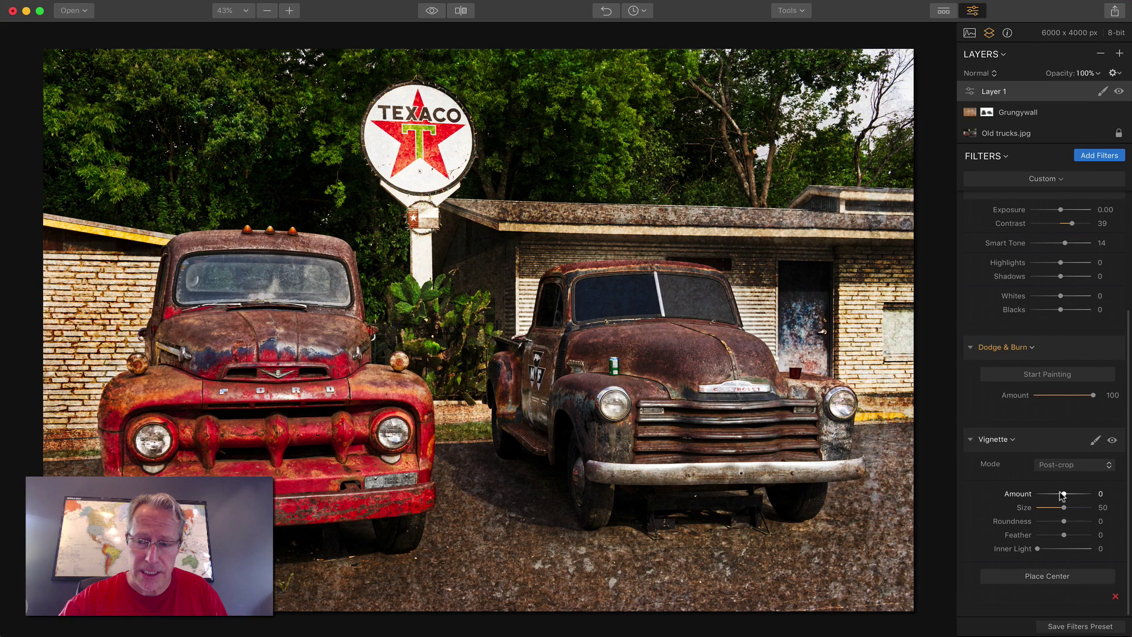
mouse_move(1063, 496)
left_mouse_down()
mouse_move(1046, 495)
mouse_move(1050, 507)
left_mouse_up()
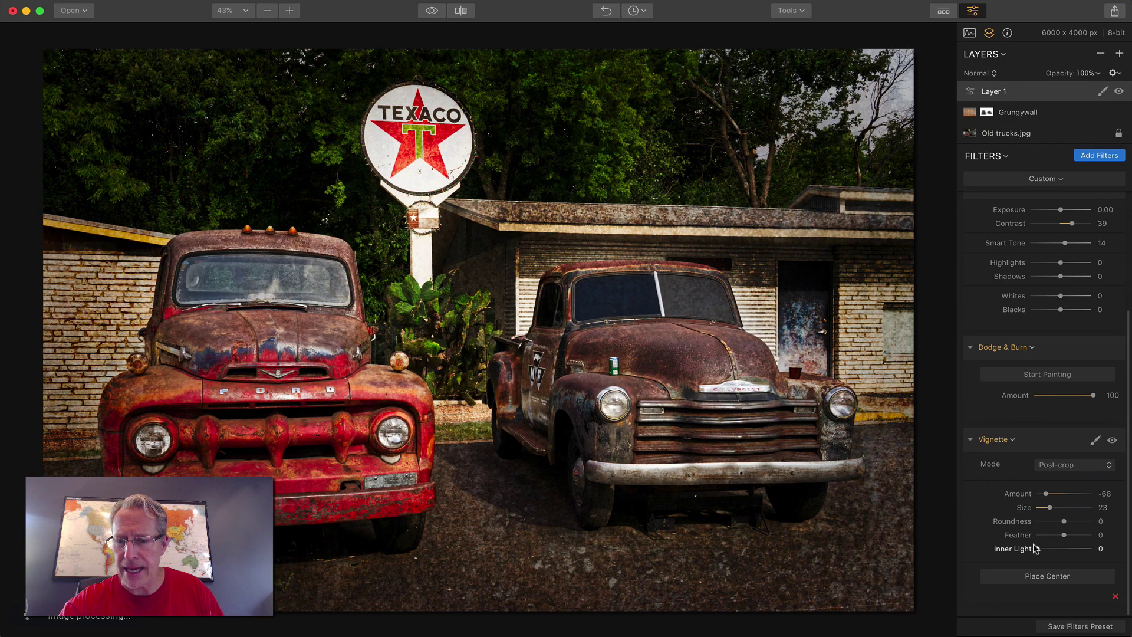
left_click_drag(1037, 548, 1066, 549)
left_click(1048, 577)
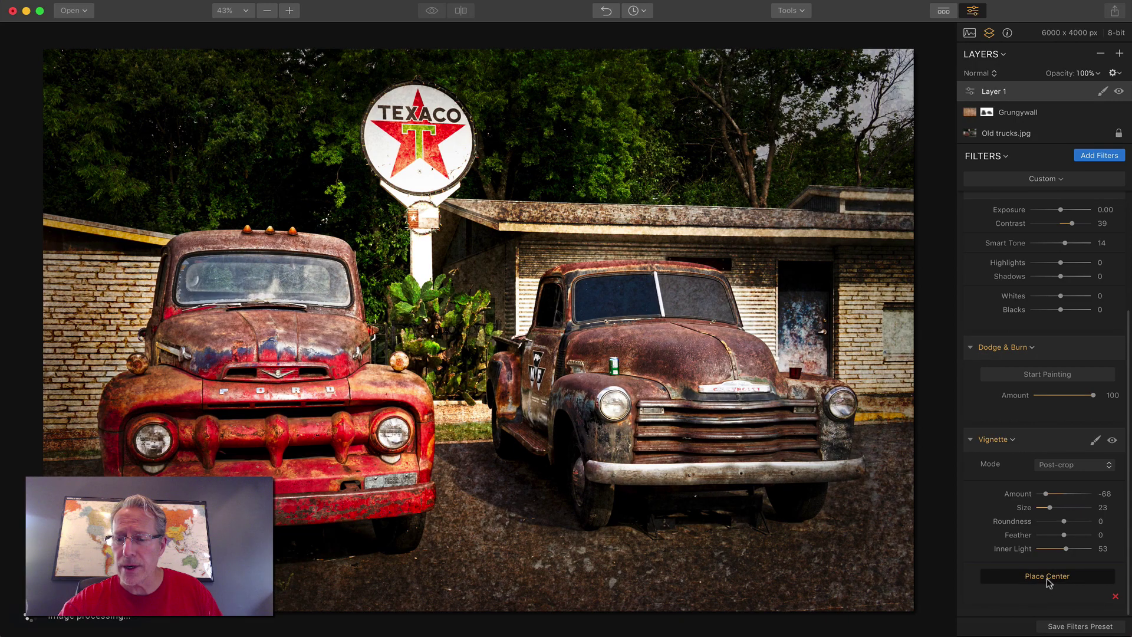
Step: Centre the vignette on the red Ford truck on the left
left_click(776, 323)
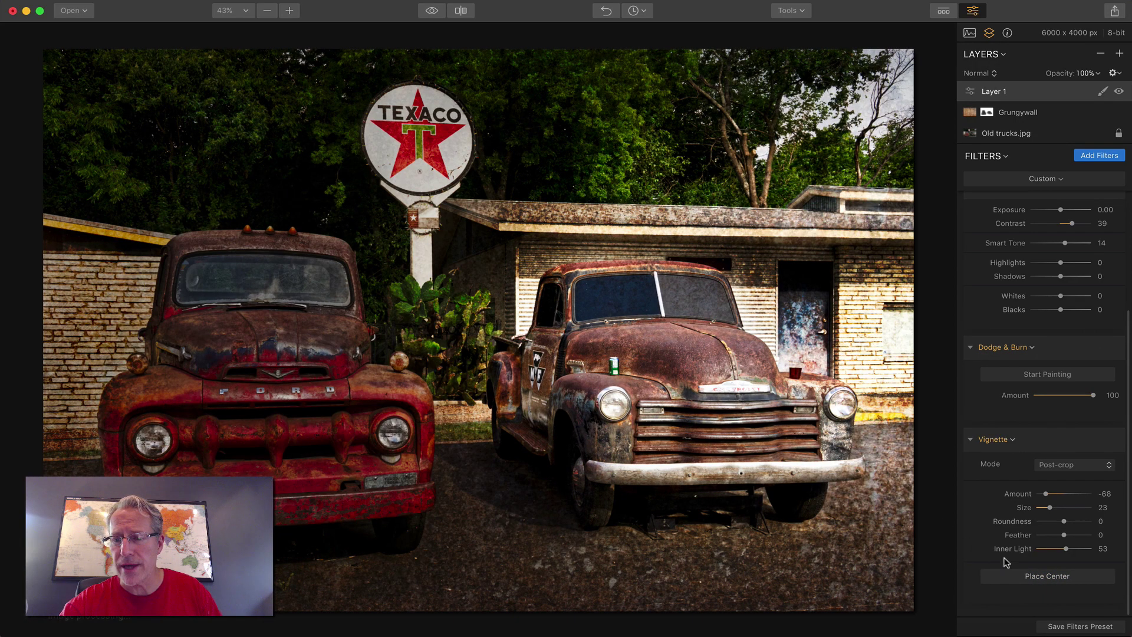
left_click(1026, 576)
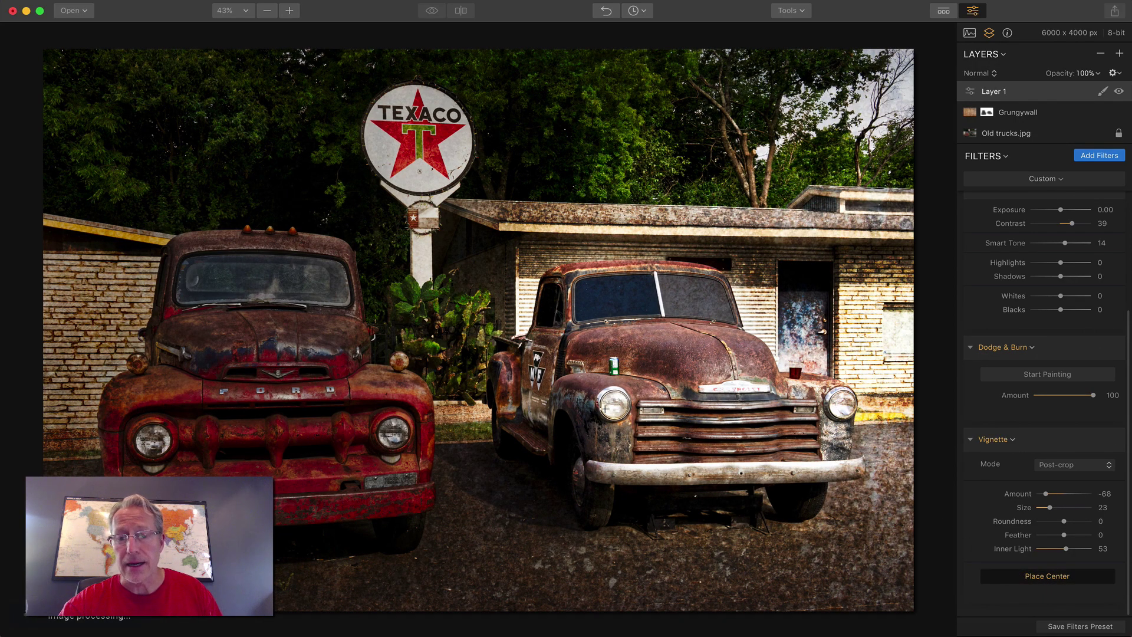
left_click(295, 353)
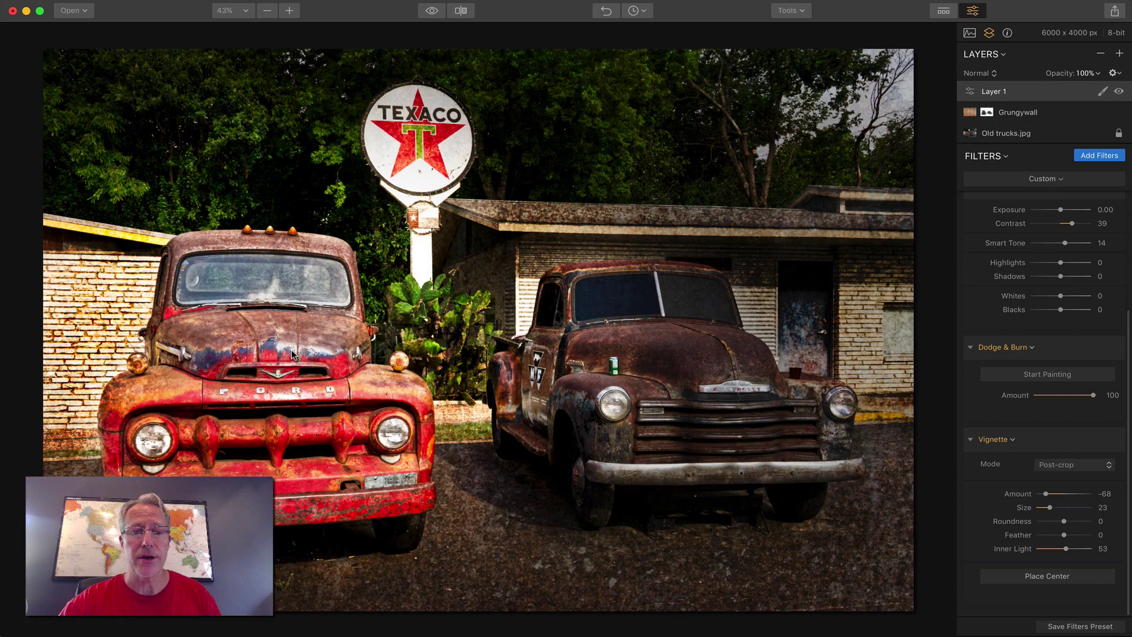
left_click(1048, 576)
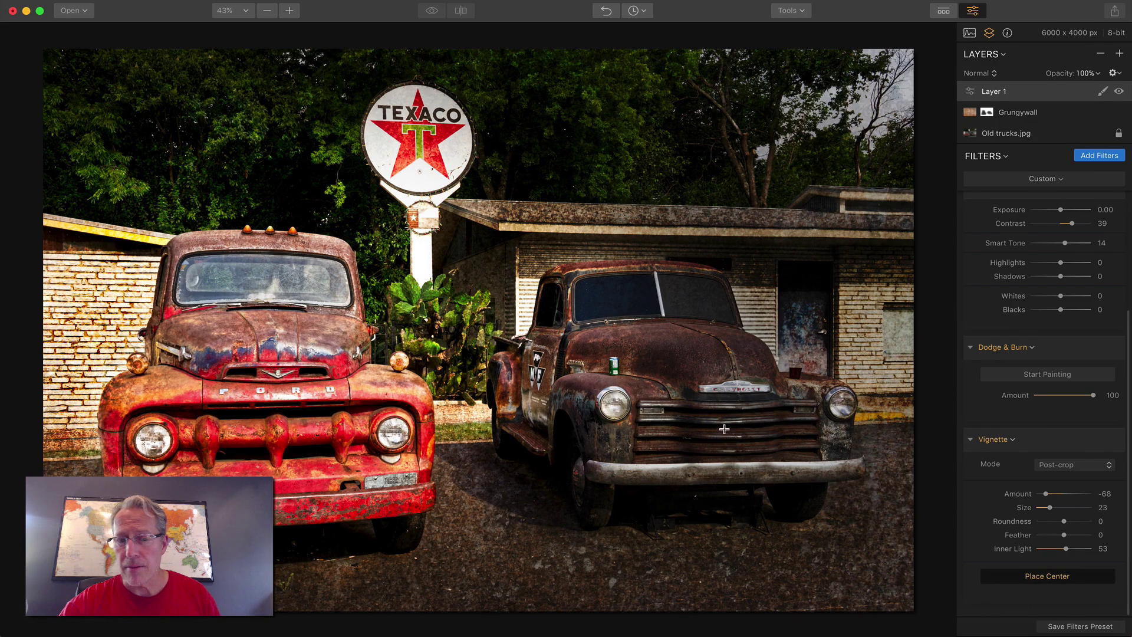
left_click(496, 330)
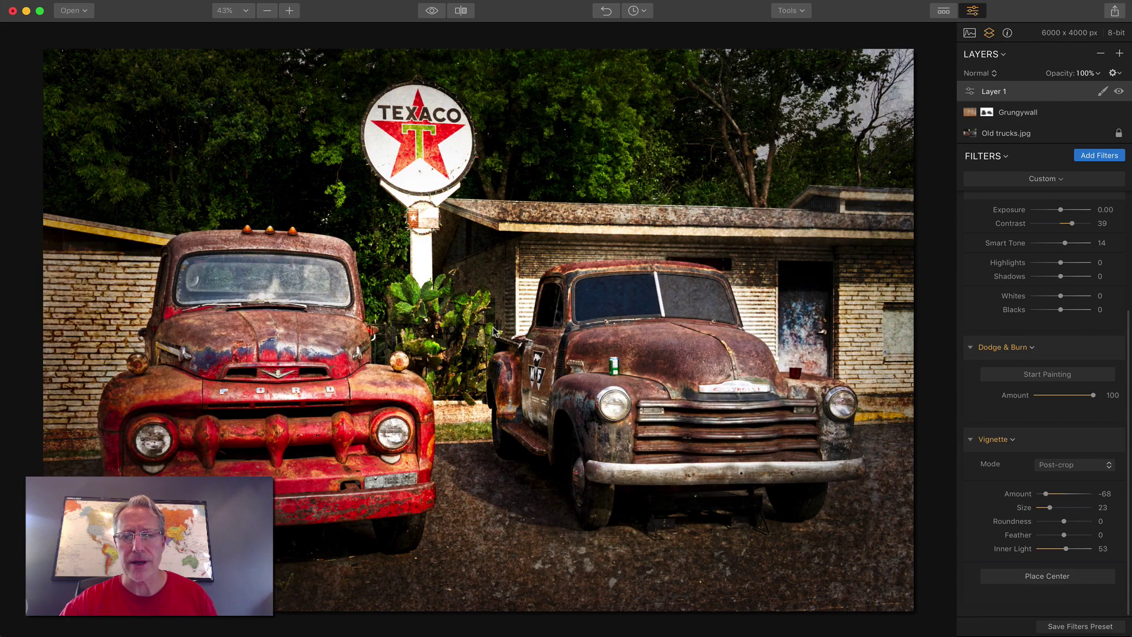
left_click(1036, 581)
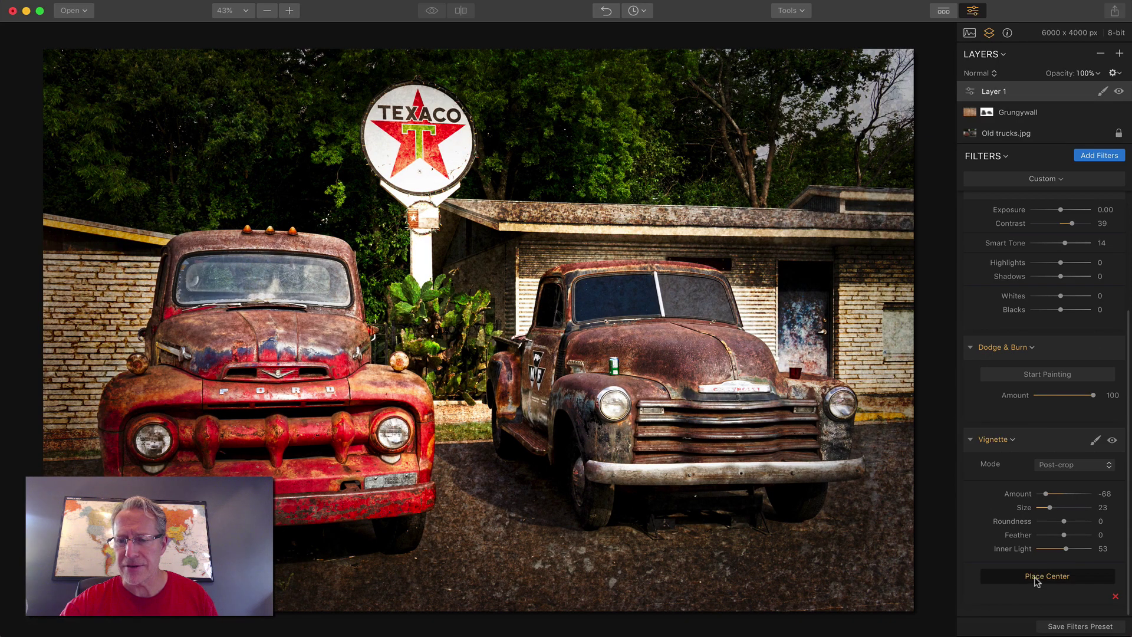
left_click(470, 334)
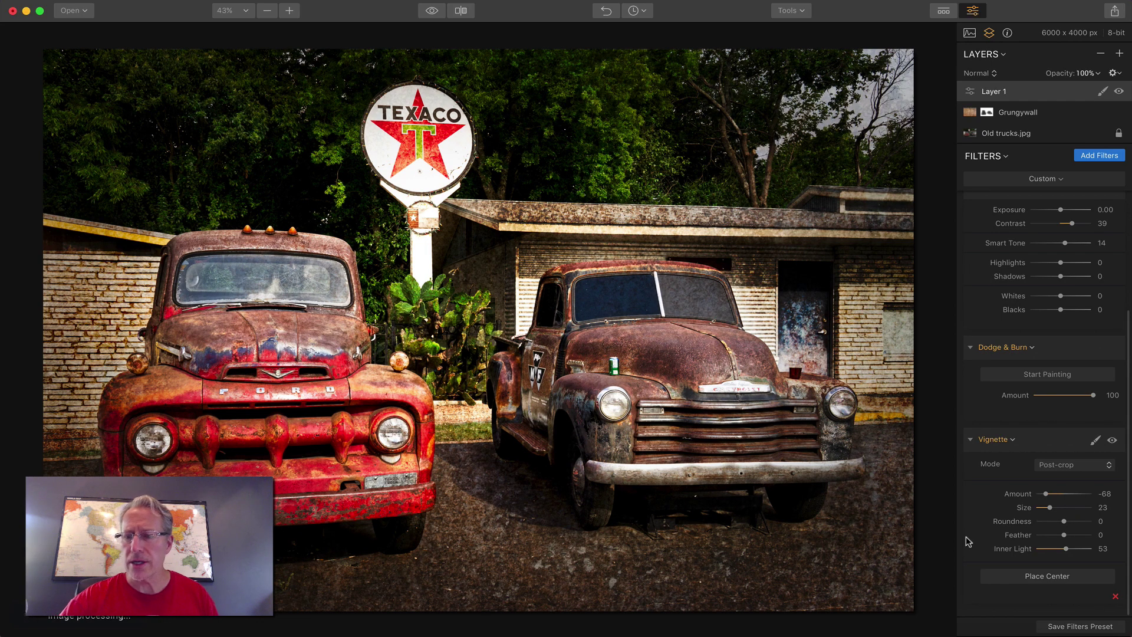
Step: Ease the Vignette Amount to -58 and compare with the original photo
left_click_drag(1044, 495, 1047, 494)
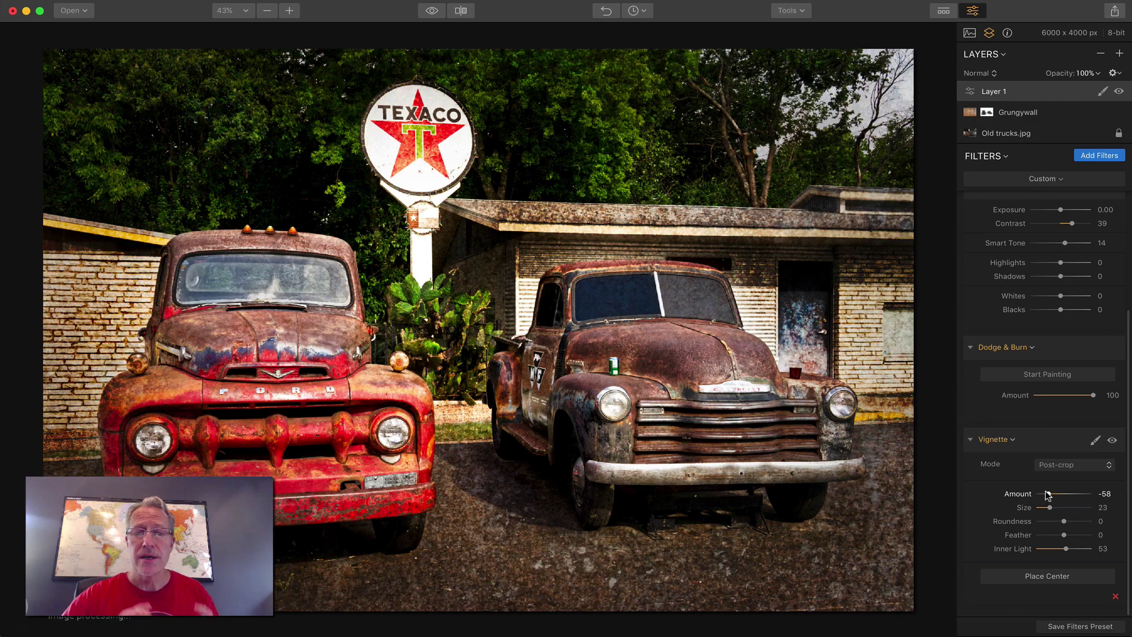
left_click(427, 10)
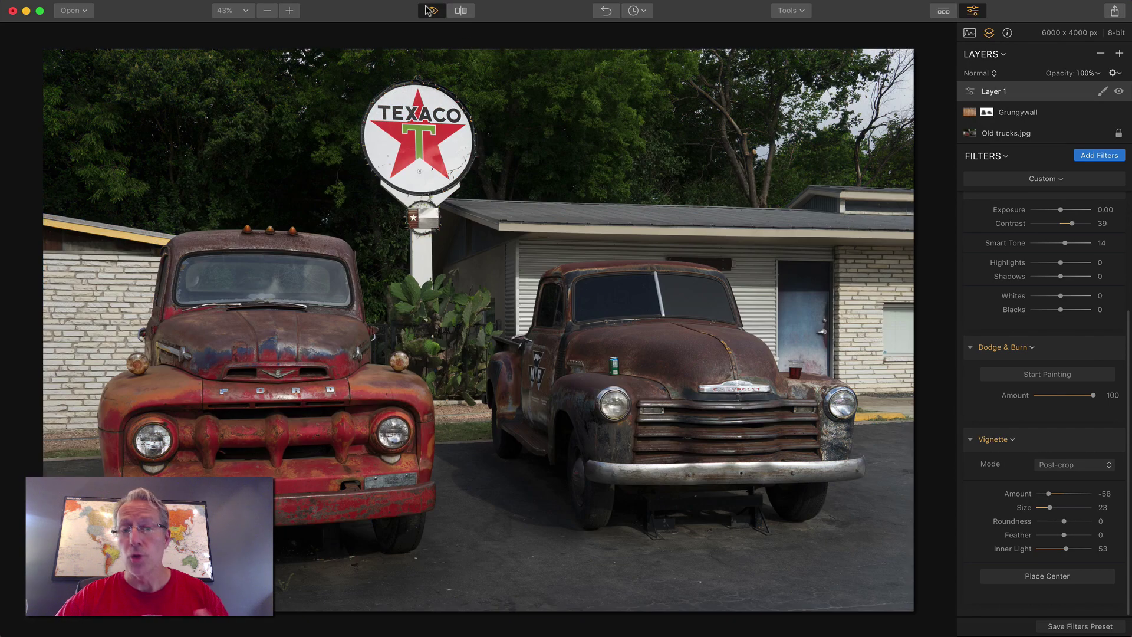
left_click(427, 10)
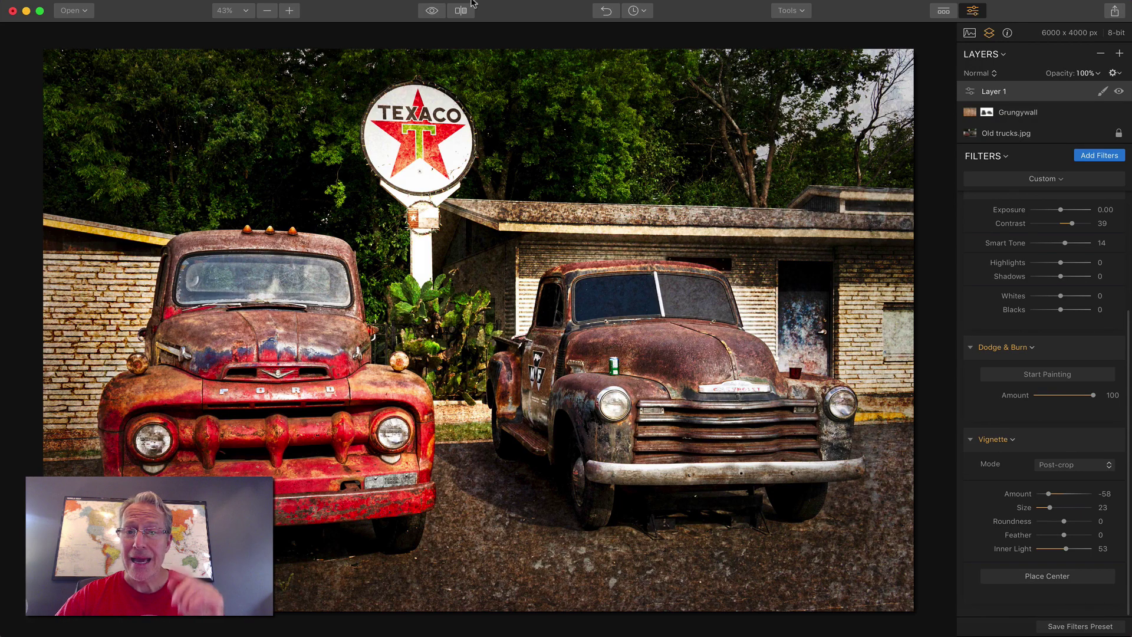
Step: Crop to a 16:10 aspect, nudge the photo up in the frame, and apply
left_click(790, 12)
left_click(793, 29)
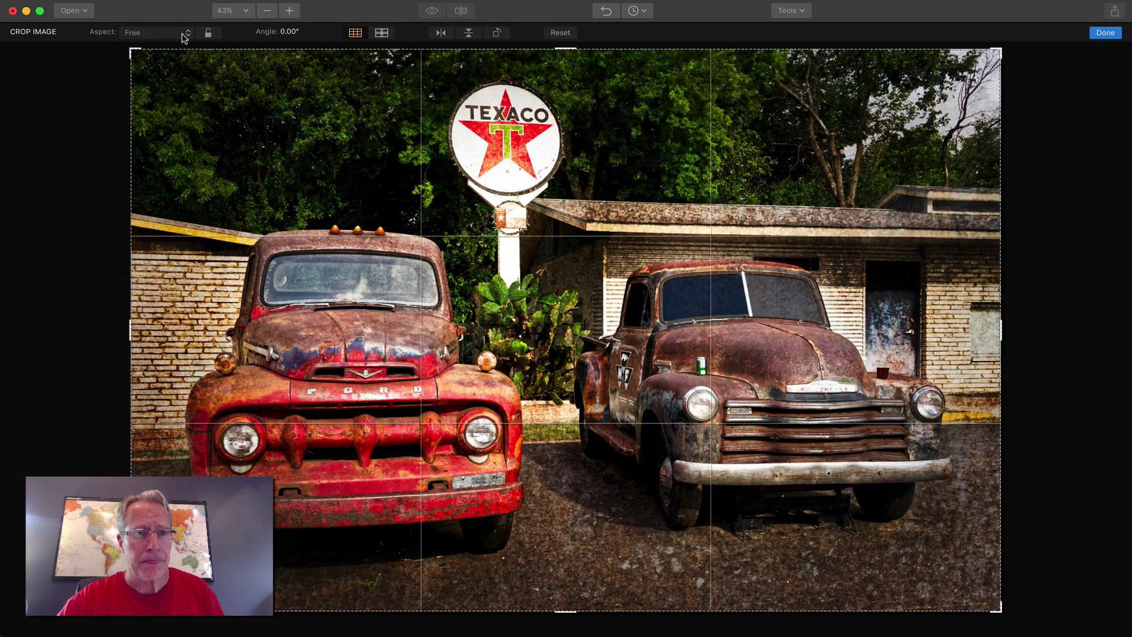
left_click(164, 33)
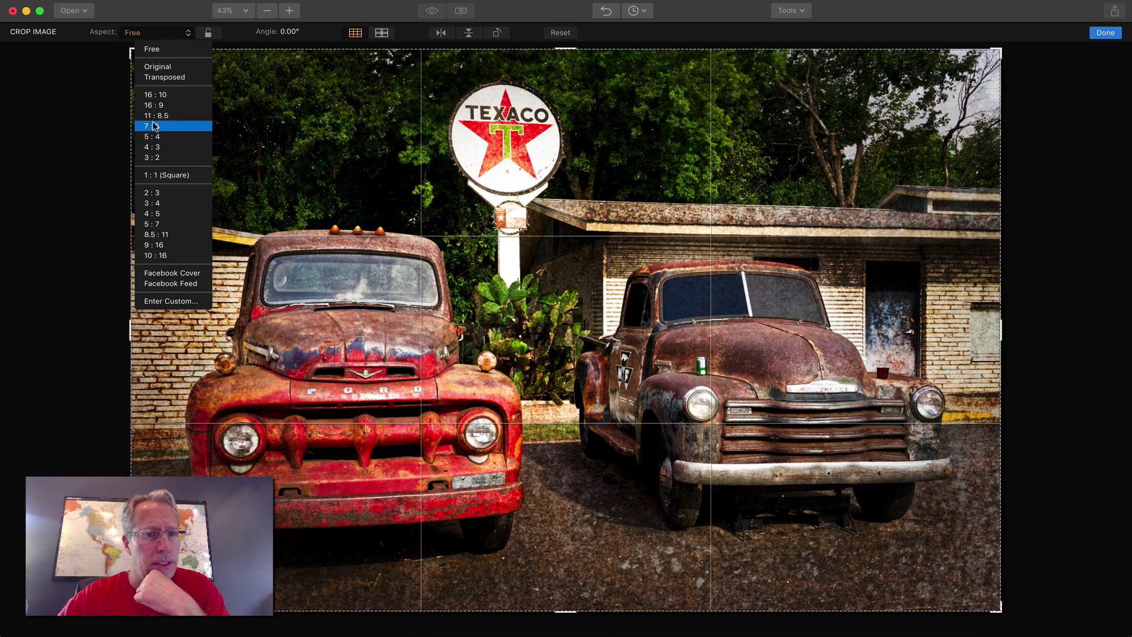
left_click(155, 94)
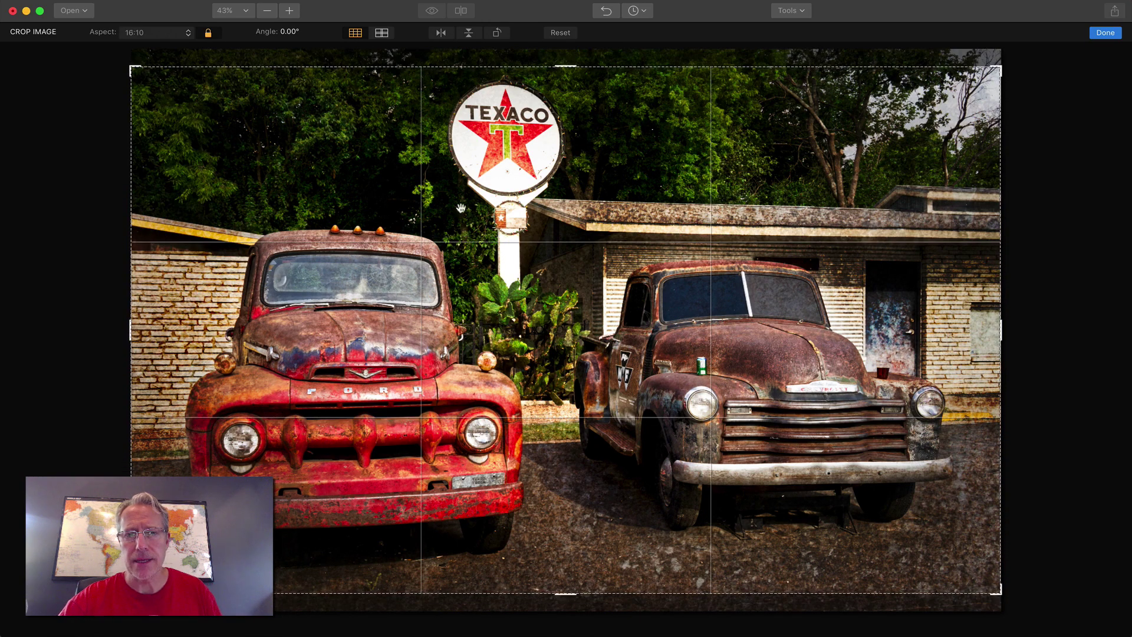
mouse_move(510, 206)
left_mouse_down()
mouse_move(510, 222)
mouse_move(512, 190)
mouse_move(518, 213)
left_mouse_up()
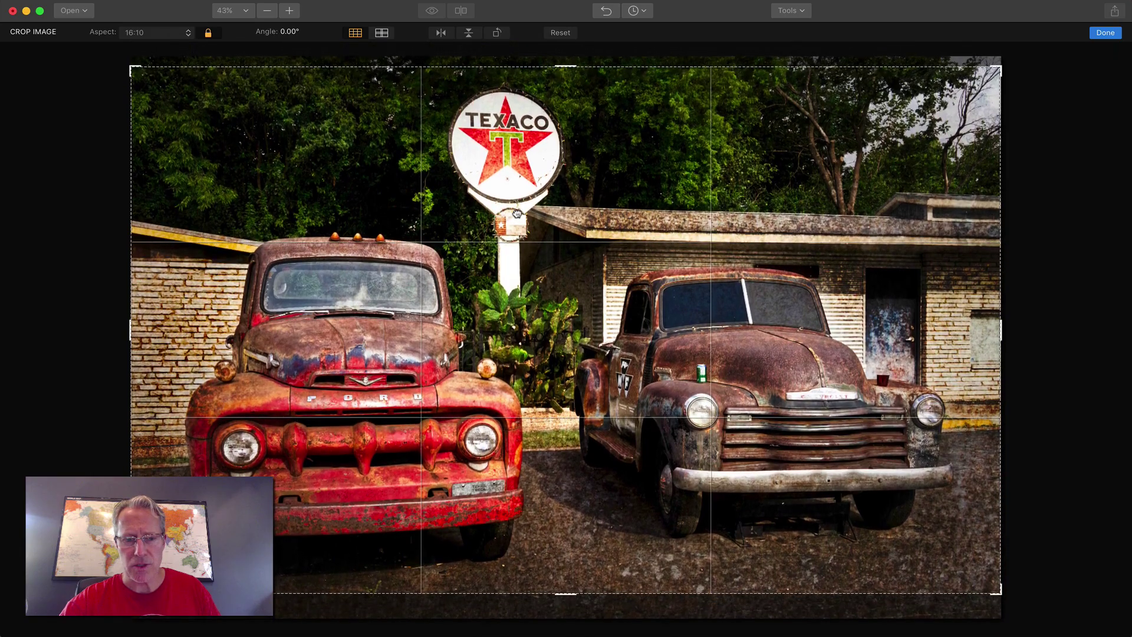
left_click(1101, 33)
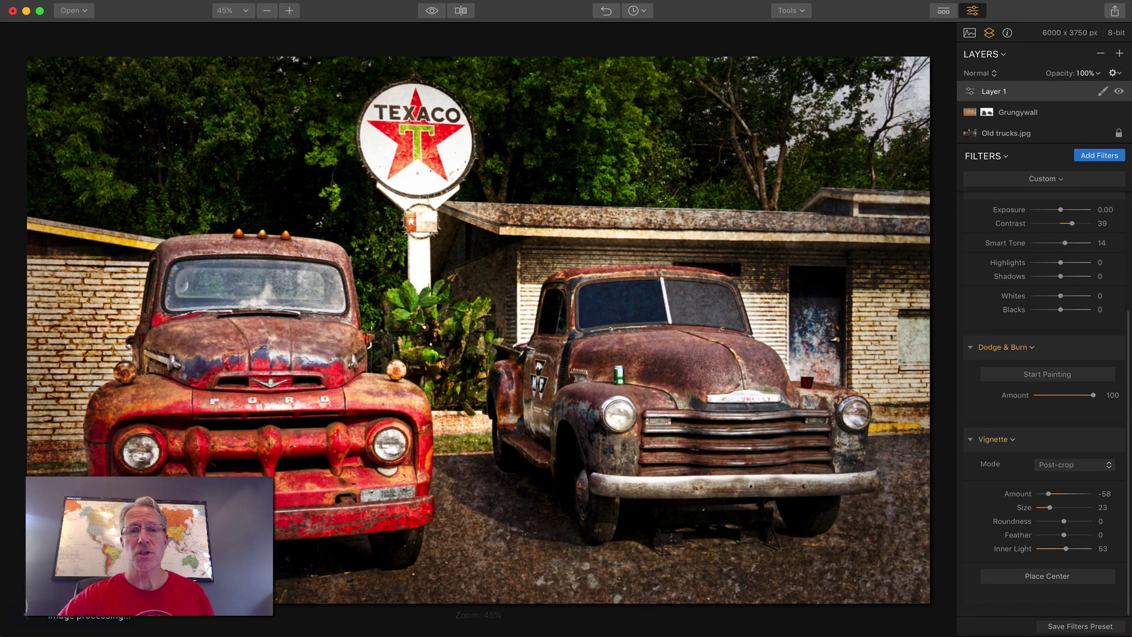
left_click(424, 11)
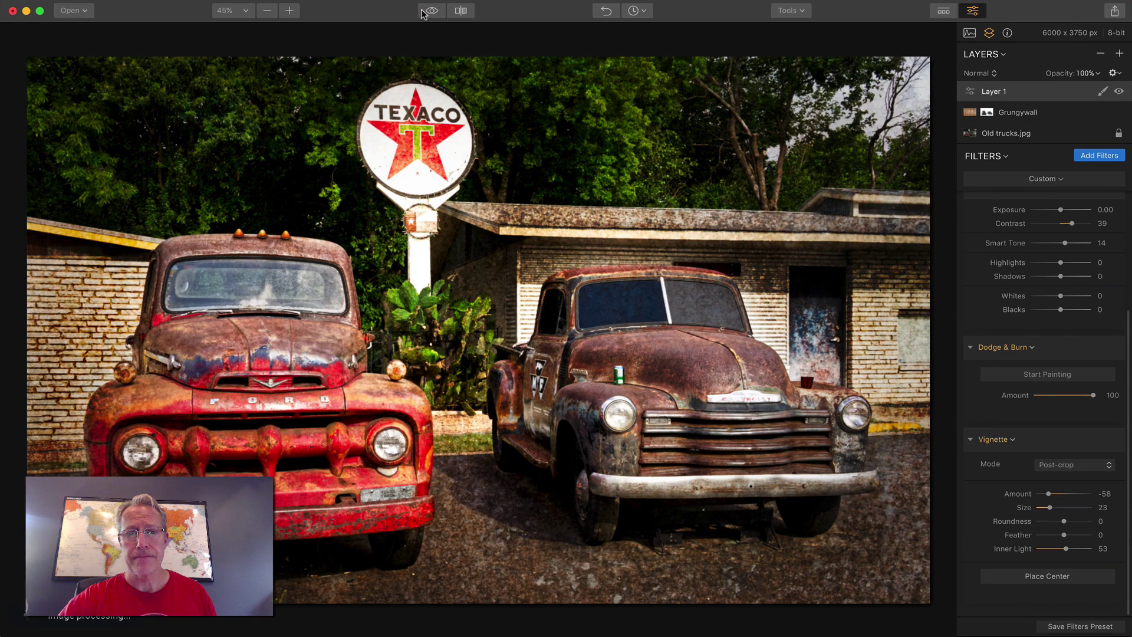
left_click(424, 11)
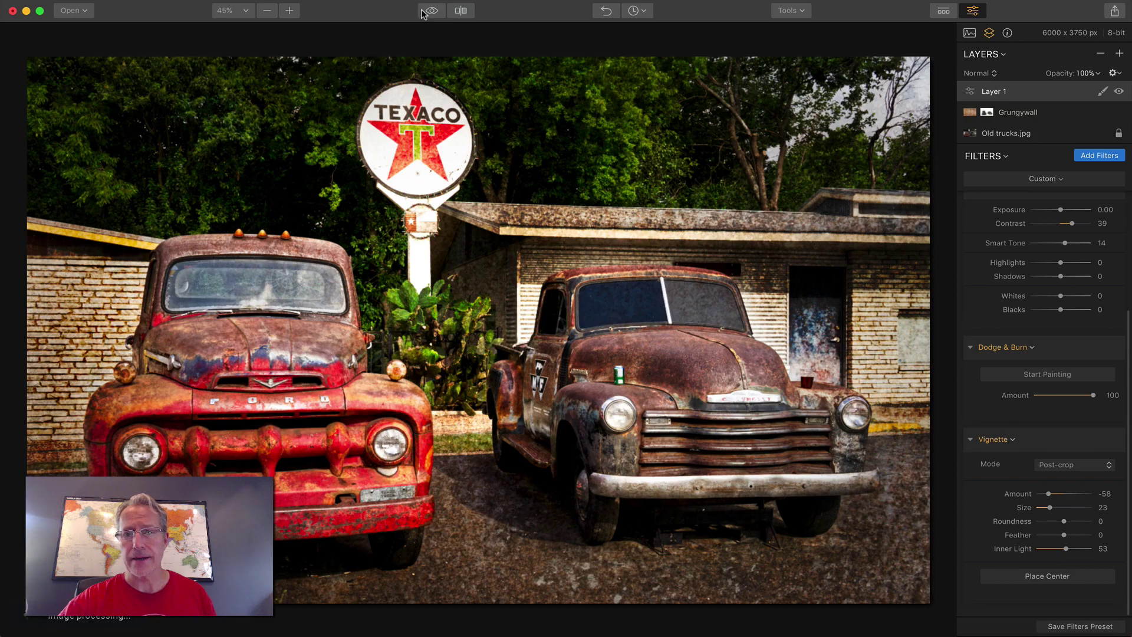
left_click(426, 12)
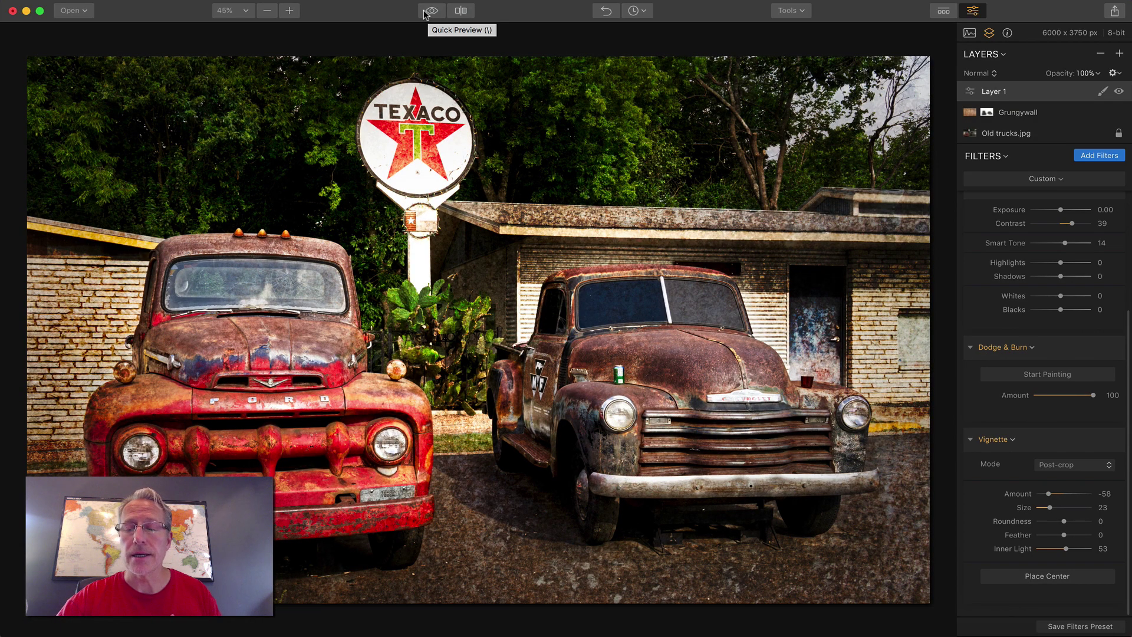
left_click(425, 13)
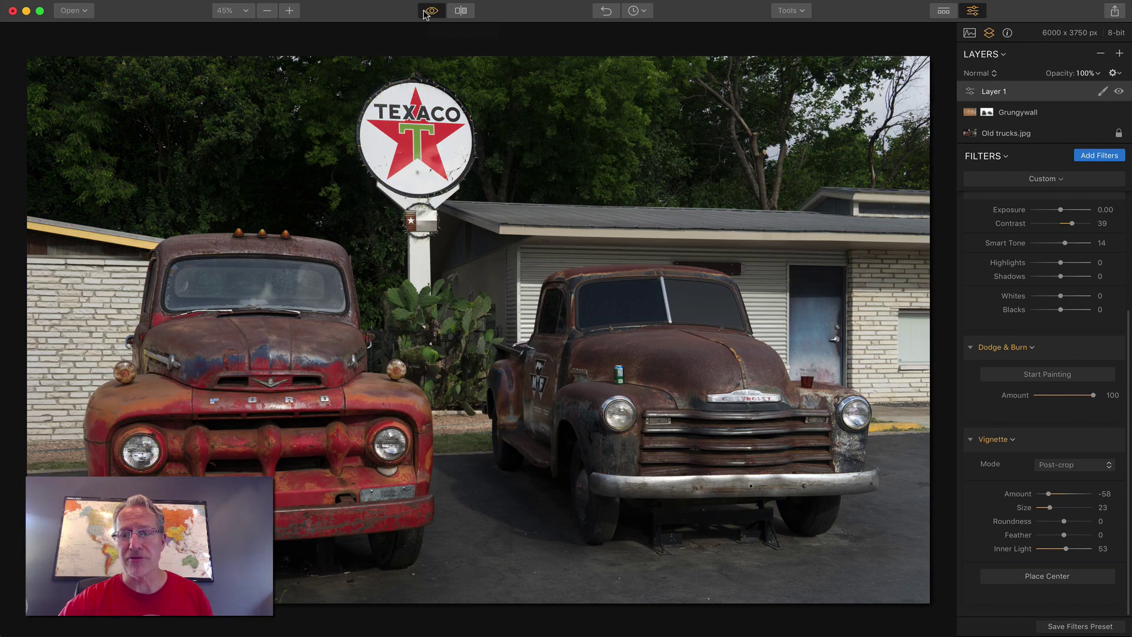
left_click(425, 12)
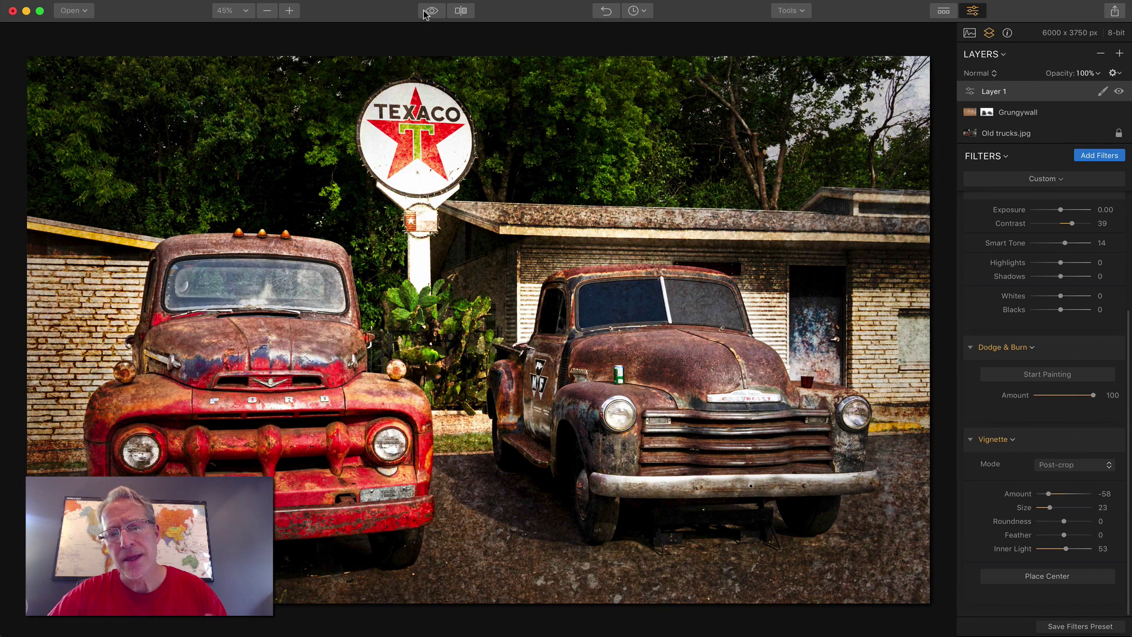